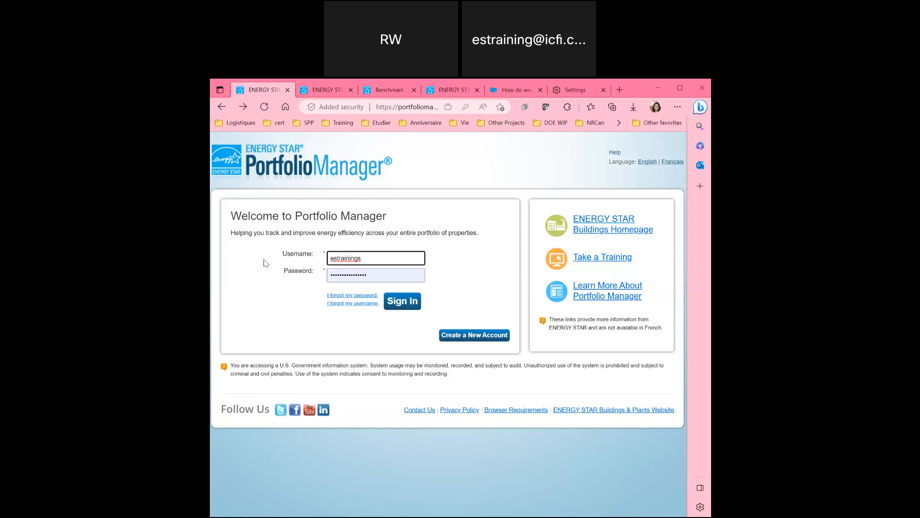
Open the Create an Account form and scroll through its account, personal, organization and identity sections.
click(464, 336)
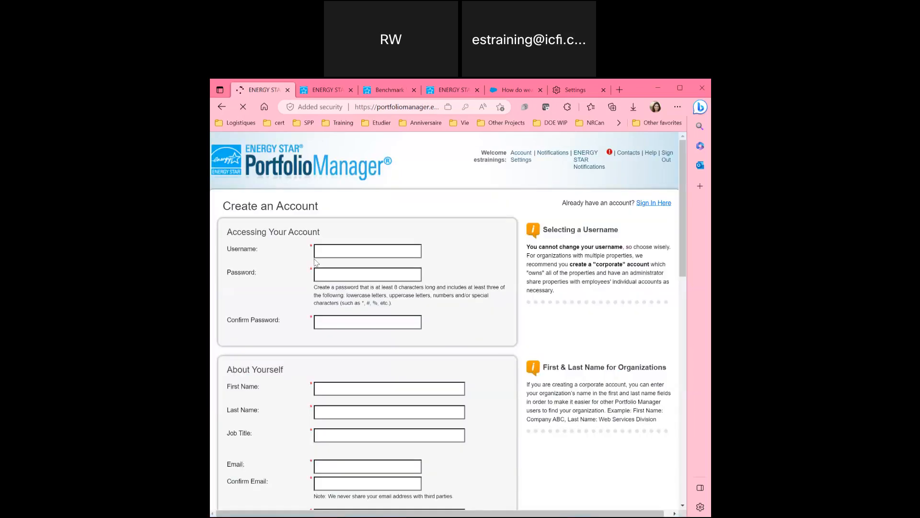
scroll(260, 312, down, 1)
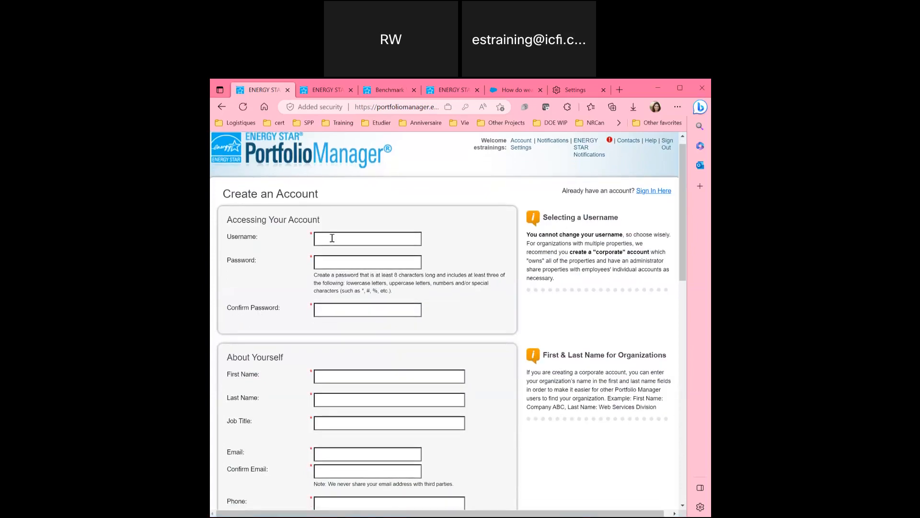
scroll(265, 245, down, 3)
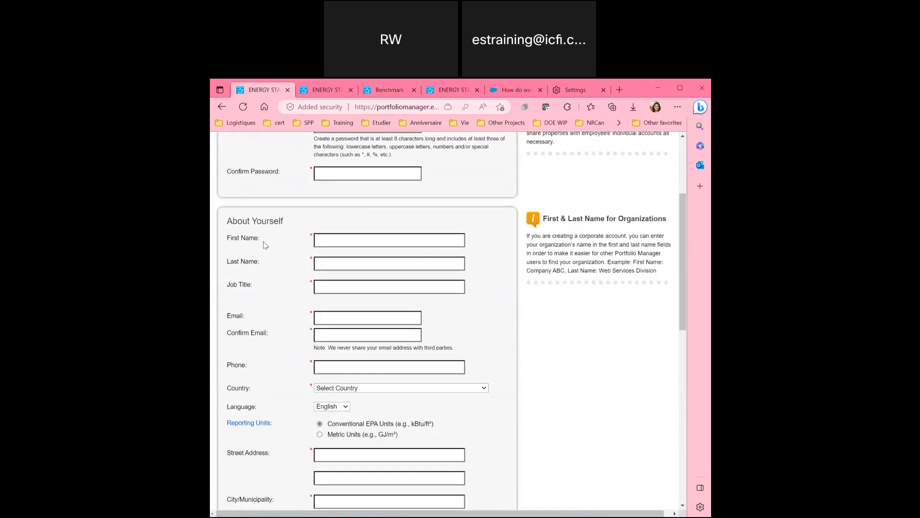
scroll(266, 245, down, 1)
scroll(276, 338, down, 3)
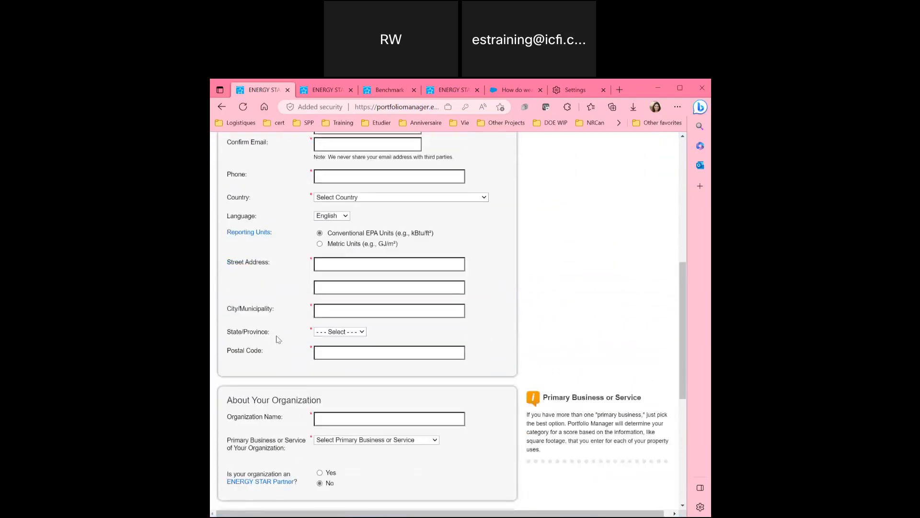
scroll(276, 339, down, 5)
scroll(276, 339, up, 10)
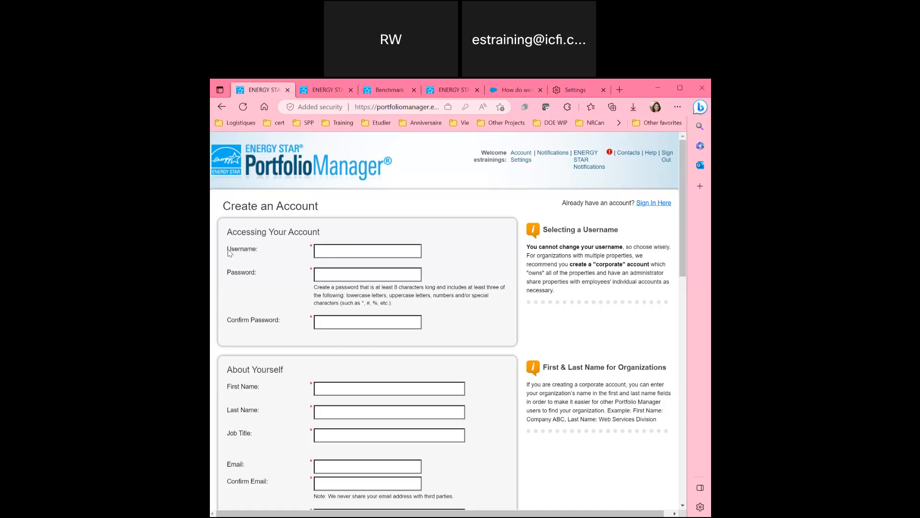
scroll(261, 307, down, 3)
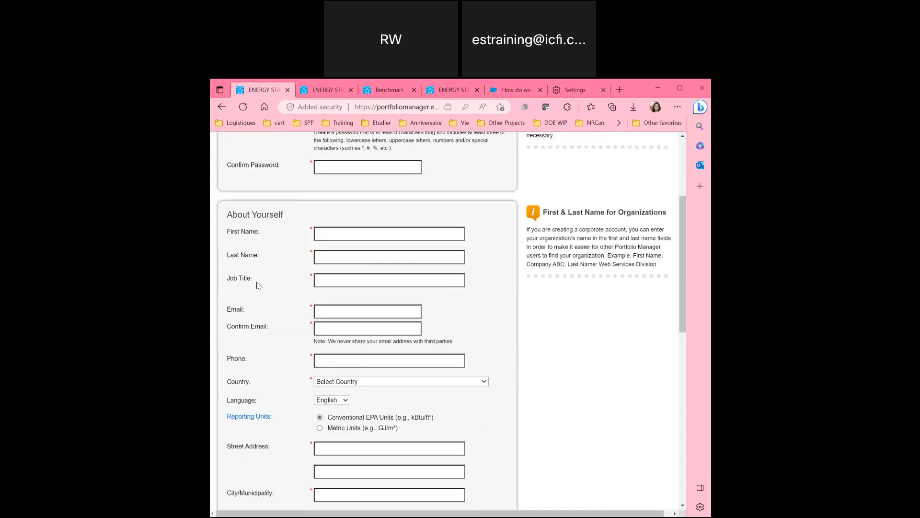
scroll(259, 285, down, 3)
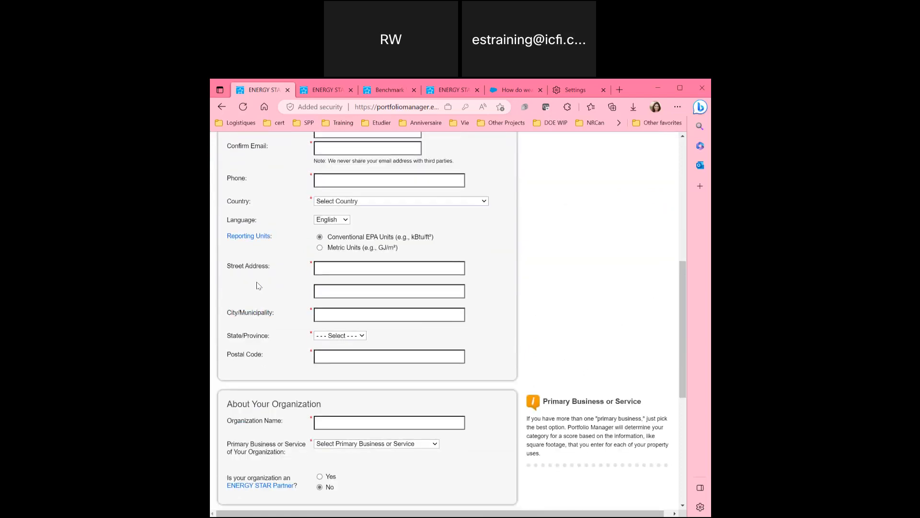
scroll(258, 285, down, 3)
scroll(259, 285, down, 3)
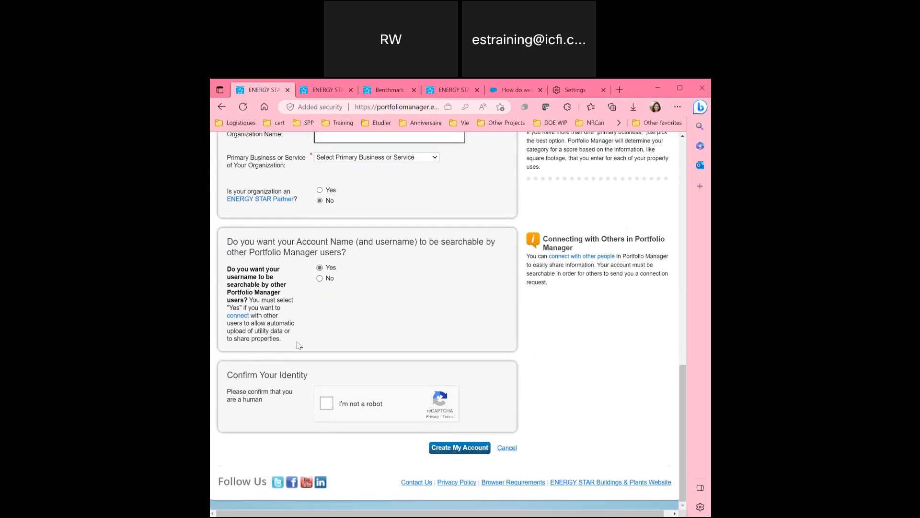
scroll(298, 345, up, 10)
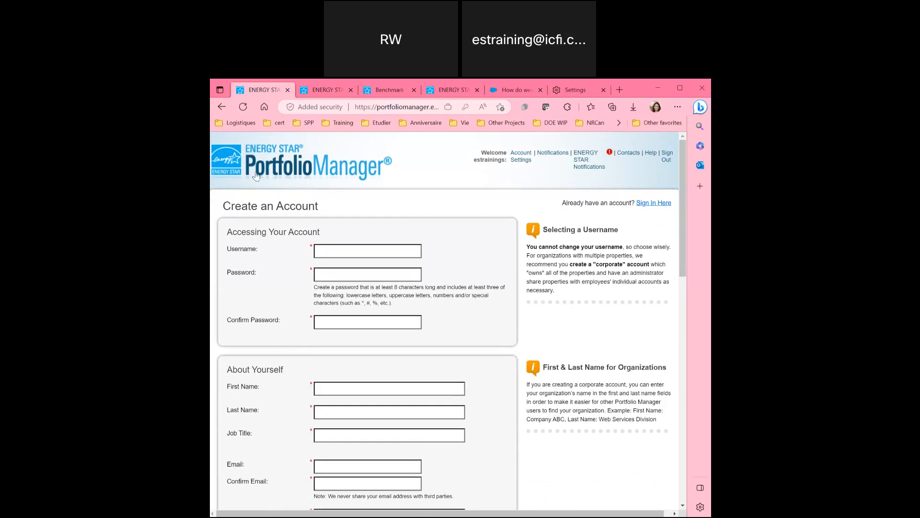
Go back to the sign-in page and select, then deselect, the site's web address.
click(222, 106)
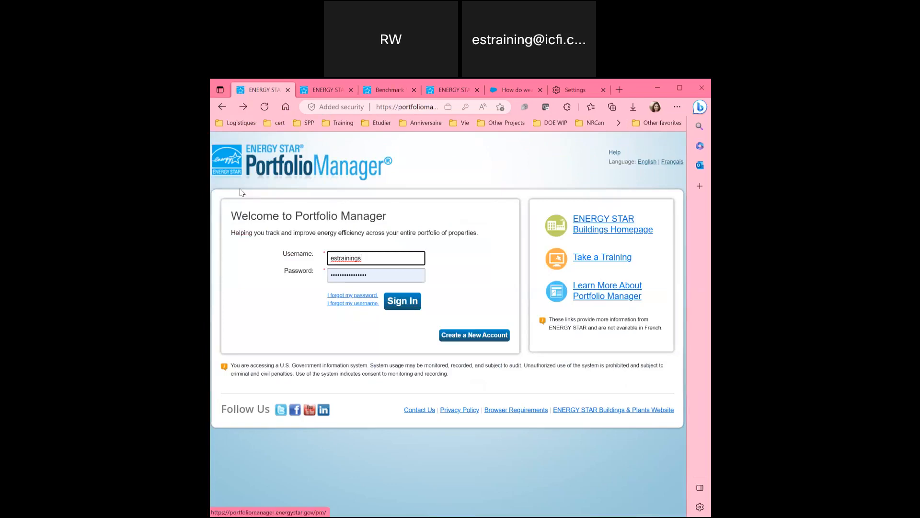
click(409, 107)
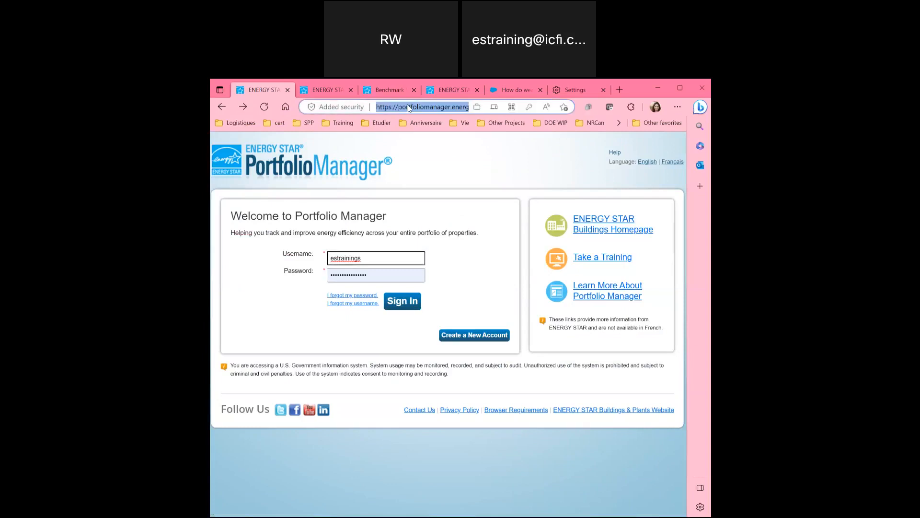
click(431, 239)
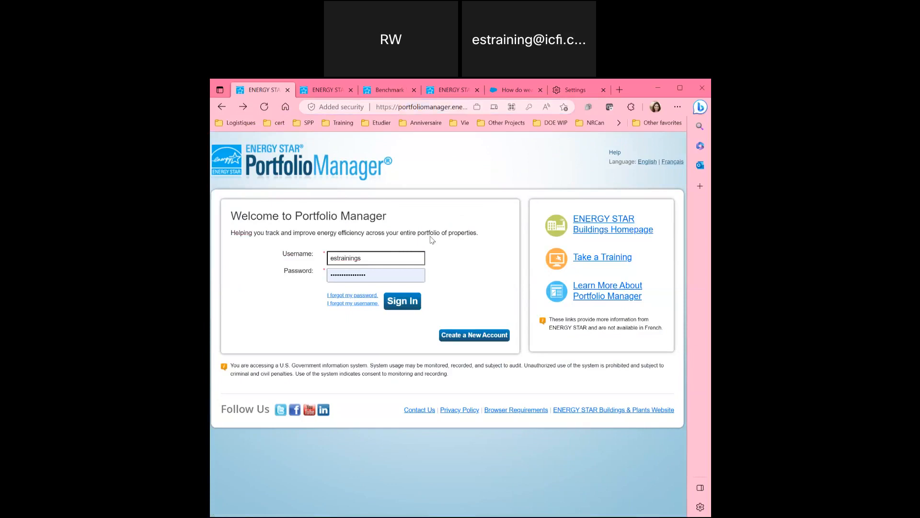
Scroll through the energystar.gov Benchmark page, then return to the Portfolio Manager sign-in tab.
click(388, 91)
scroll(513, 171, down, 1)
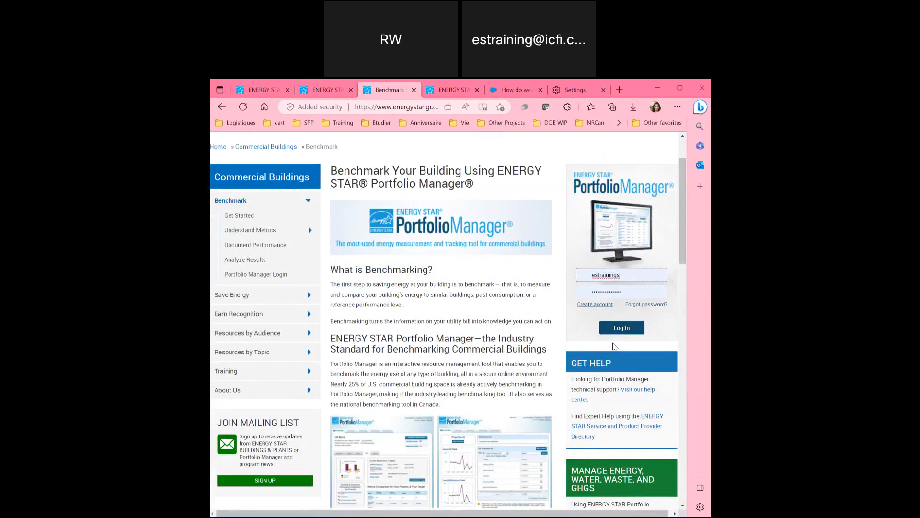
scroll(387, 244, up, 2)
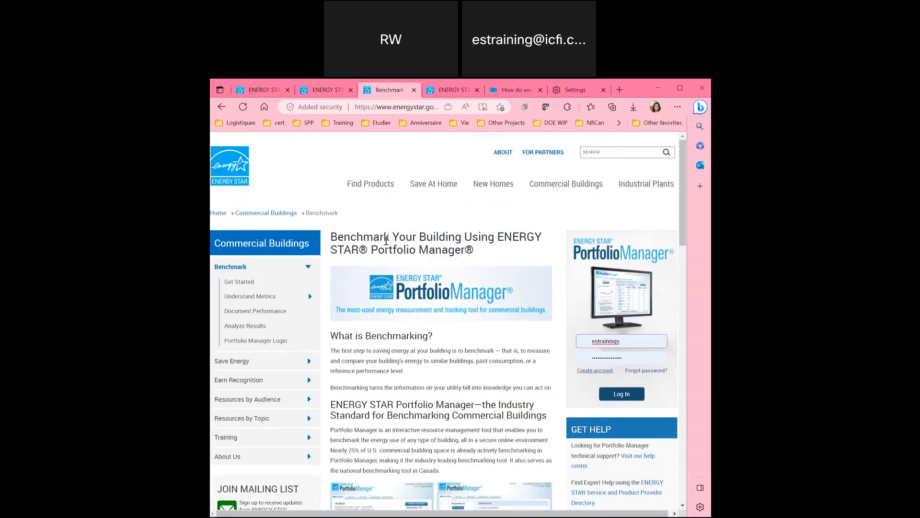
click(262, 90)
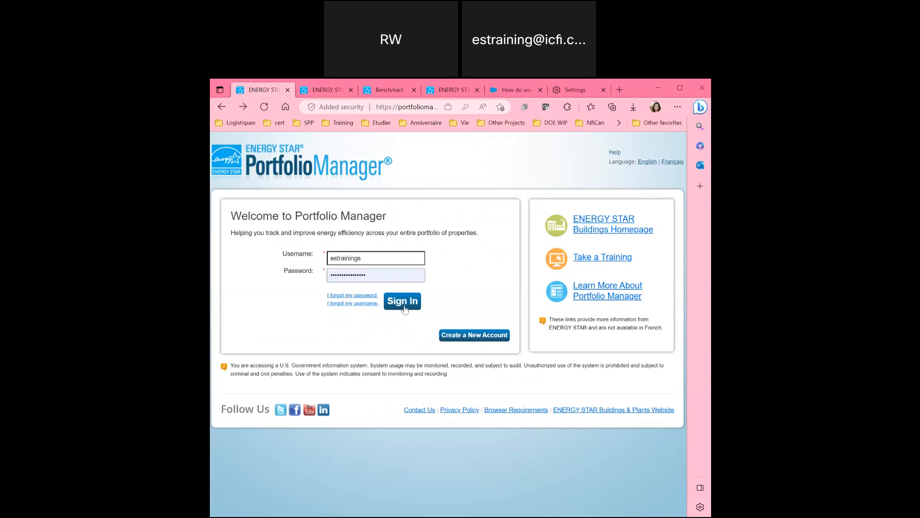
Sign in with the prefilled credentials and scroll through the MyPortfolio dashboard.
click(404, 308)
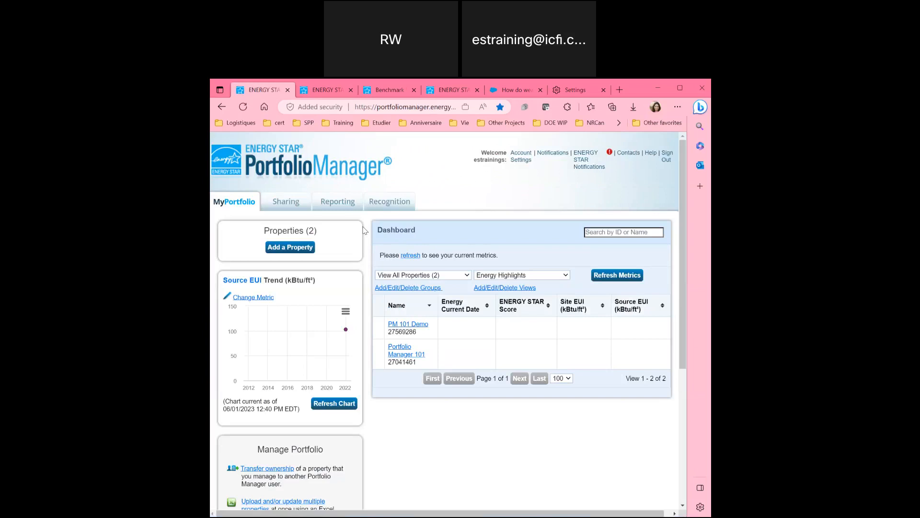
scroll(364, 230, down, 2)
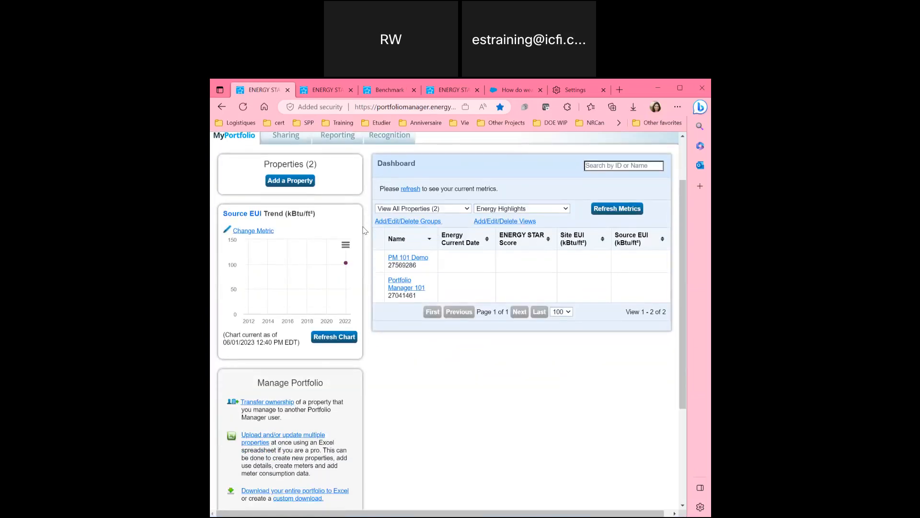
scroll(365, 231, down, 3)
scroll(364, 230, down, 1)
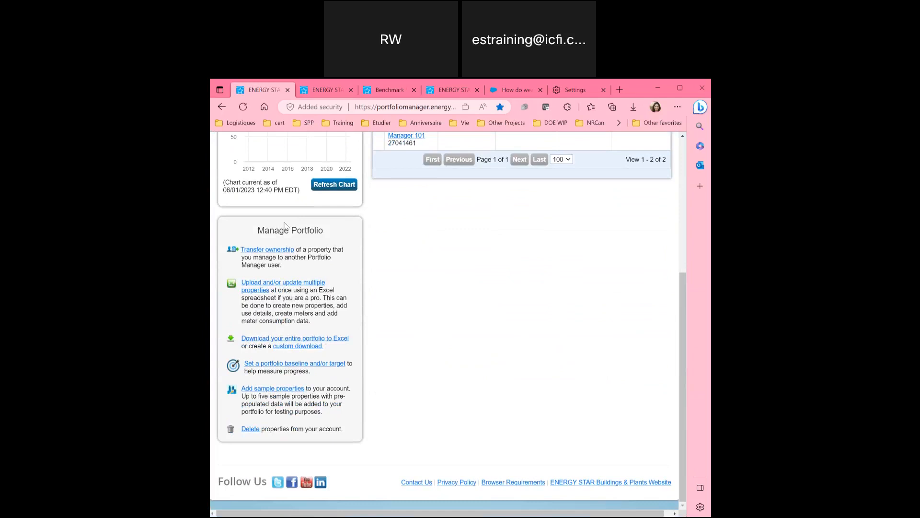
scroll(352, 140, up, 5)
scroll(239, 145, down, 1)
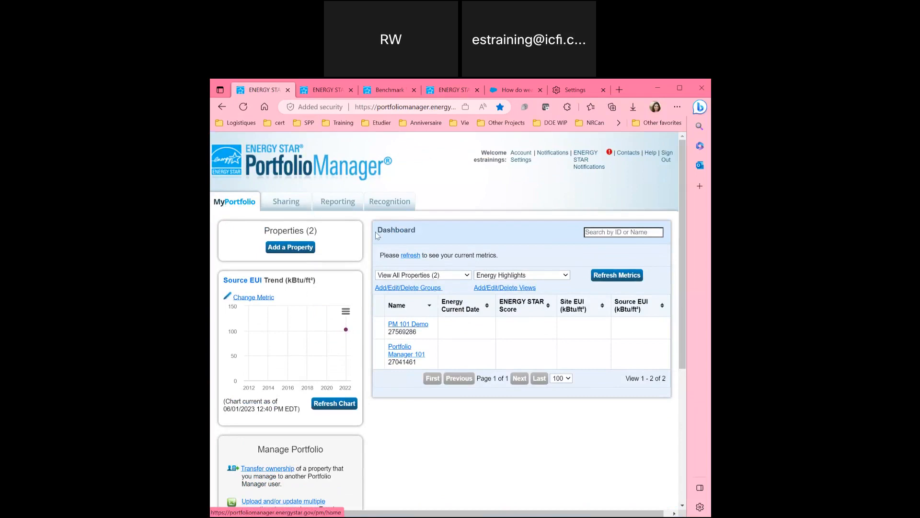
scroll(391, 297, down, 1)
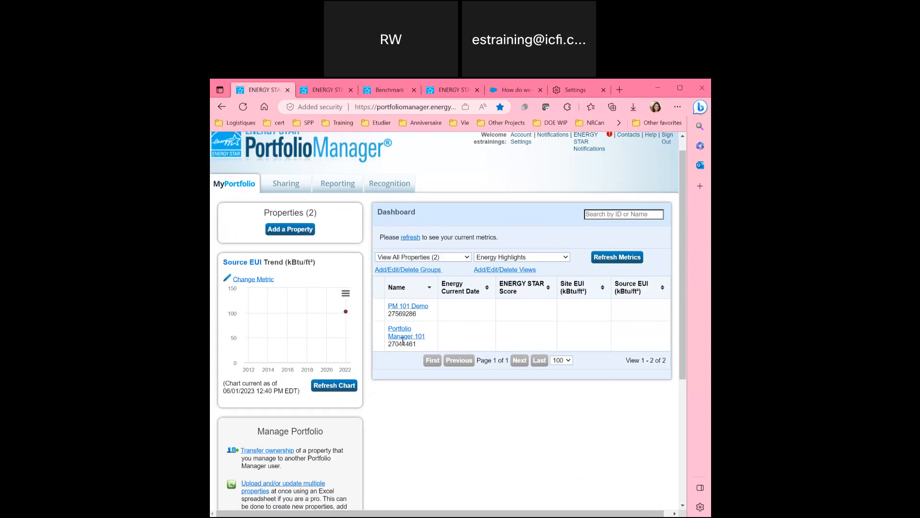
Open the PM 101 Demo property page, then return to MyPortfolio and scroll the dashboard.
click(408, 307)
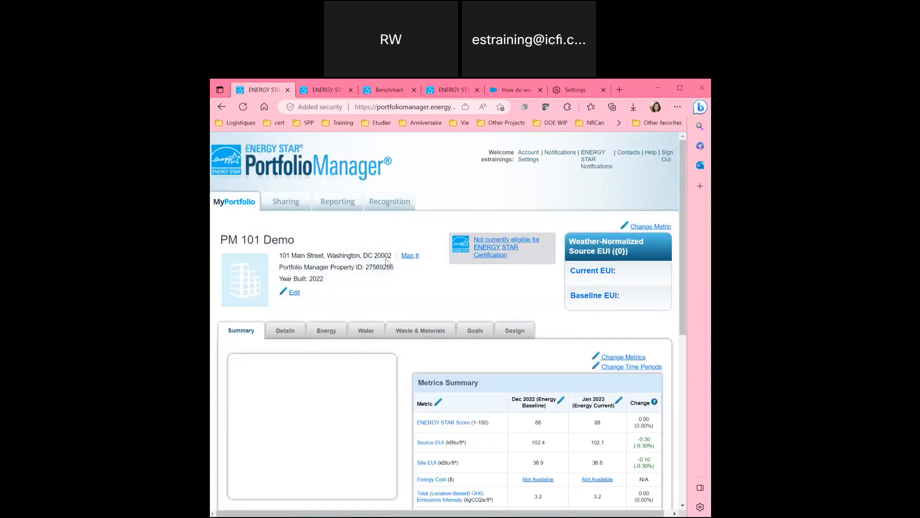
click(232, 201)
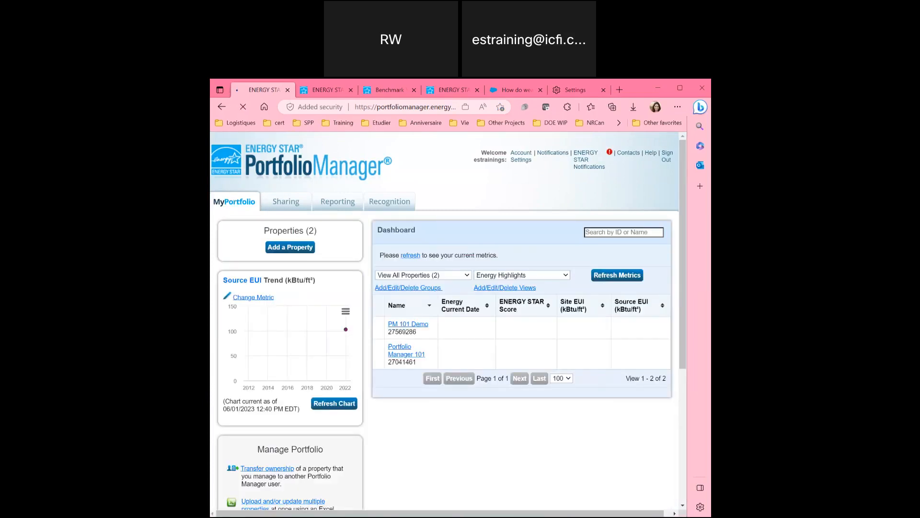
scroll(296, 255, down, 1)
scroll(296, 255, down, 1)
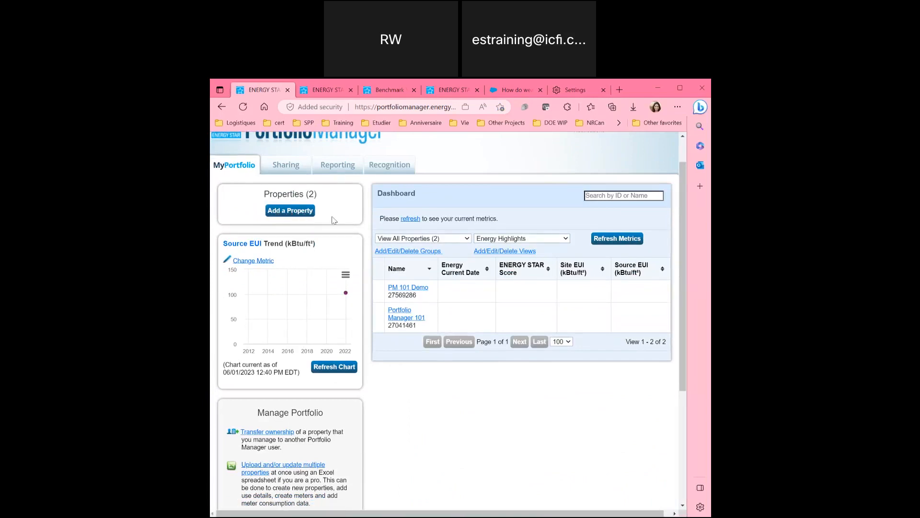
scroll(334, 220, down, 1)
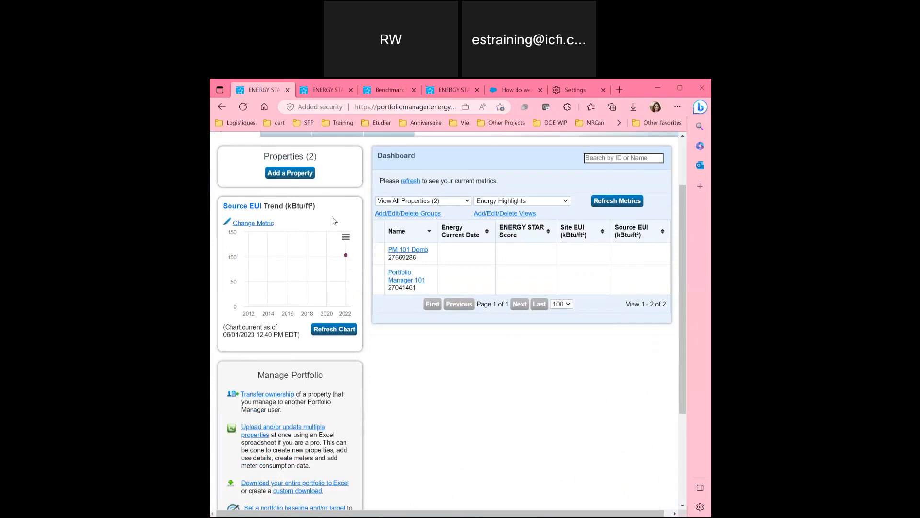
scroll(334, 220, down, 1)
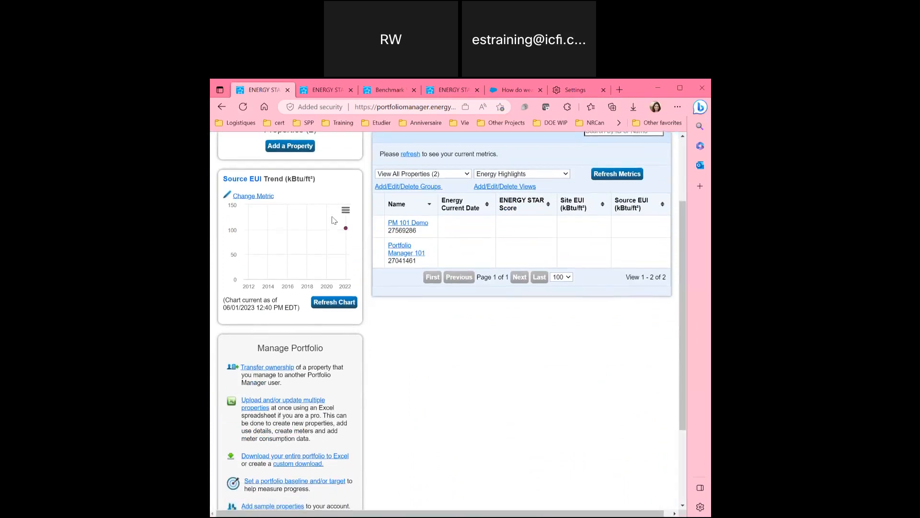
scroll(233, 290, up, 3)
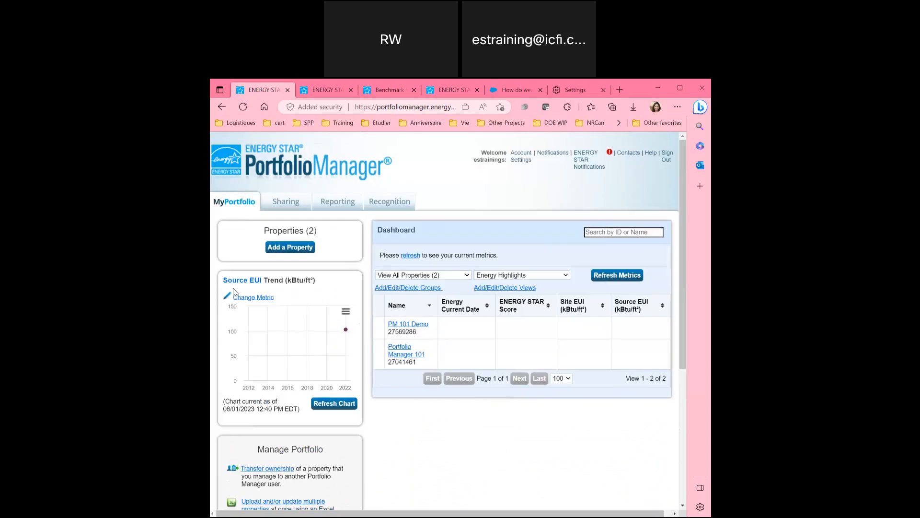
mouse_move(248, 282)
Open the Help link in a new tab and switch to it.
right_click(650, 155)
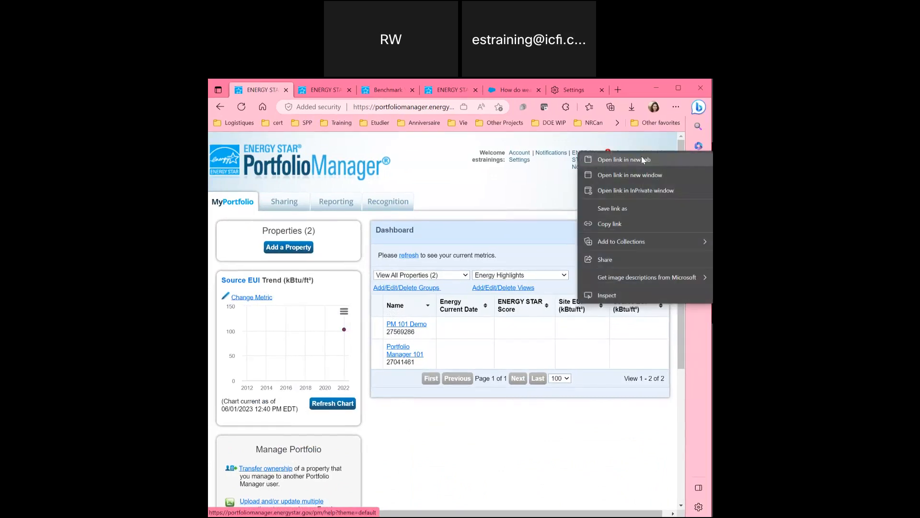
click(639, 156)
click(314, 91)
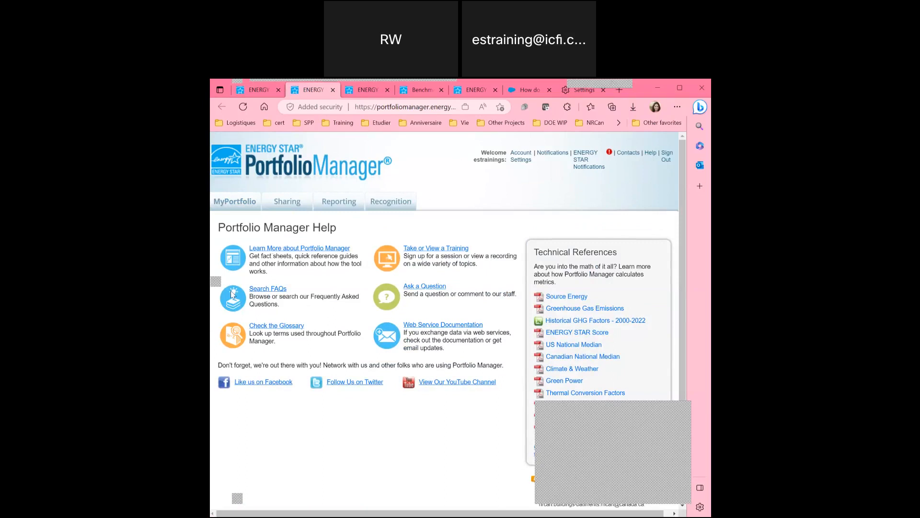
Try the FAQ search and support-site search box, then return to the Portfolio Manager Help tab.
click(279, 289)
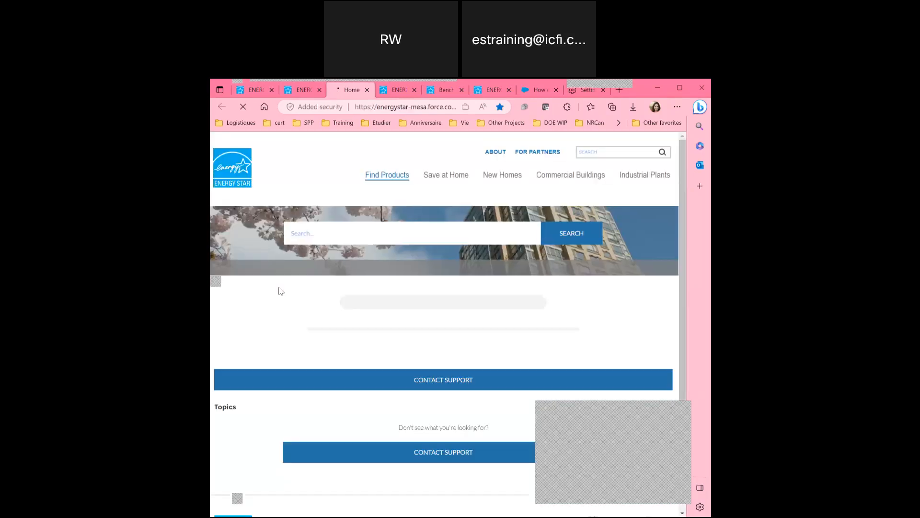
click(332, 230)
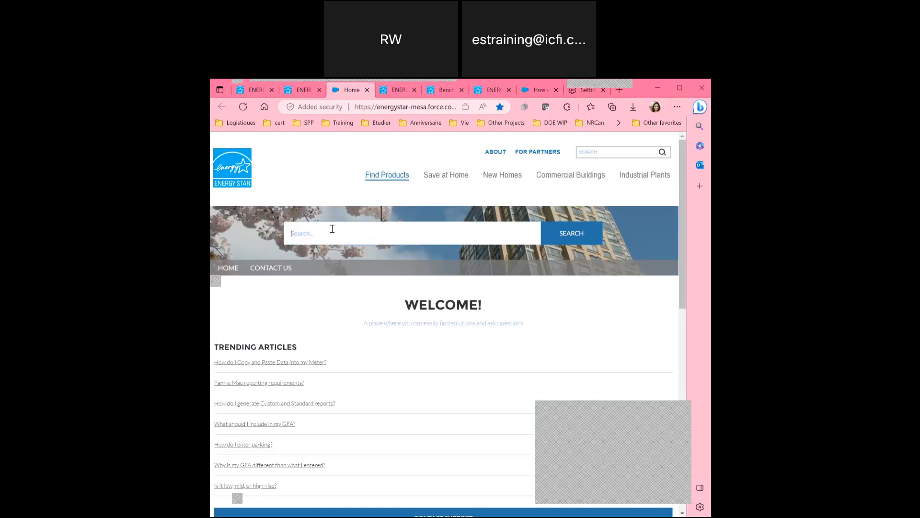
click(299, 91)
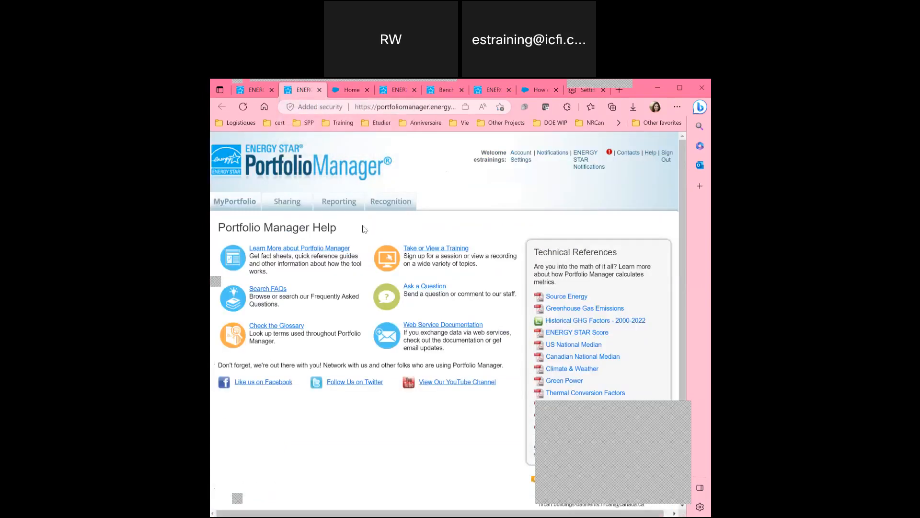
Open 'Check the Glossary' and scroll the A entries from Aggregate Meters down to BOD5.
click(278, 330)
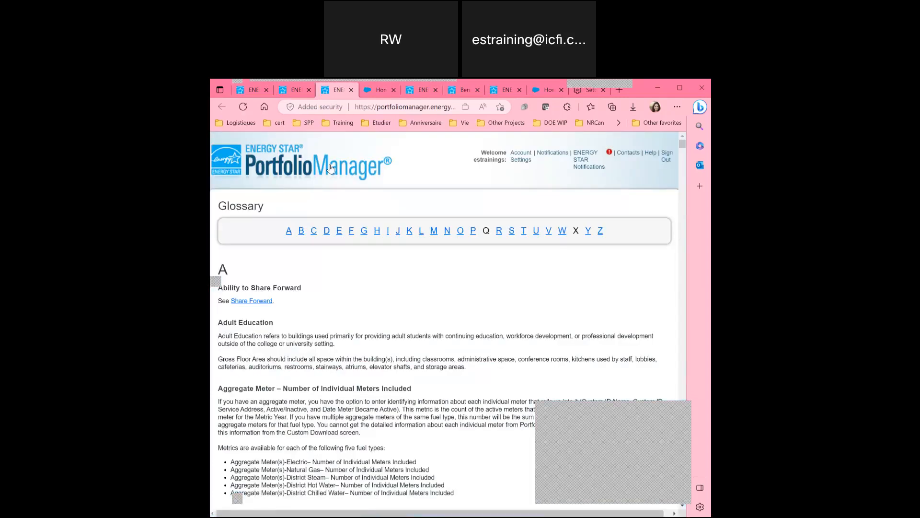
scroll(288, 310, down, 3)
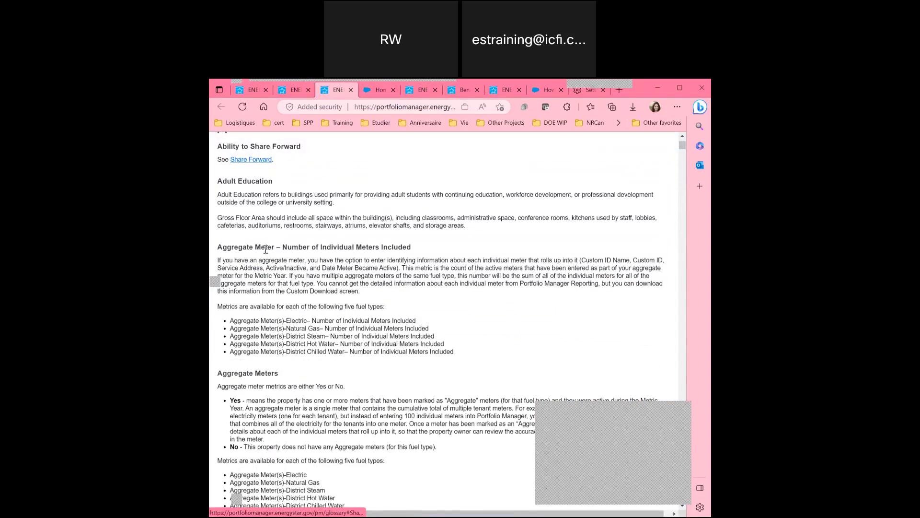
scroll(266, 257, down, 2)
scroll(266, 257, down, 3)
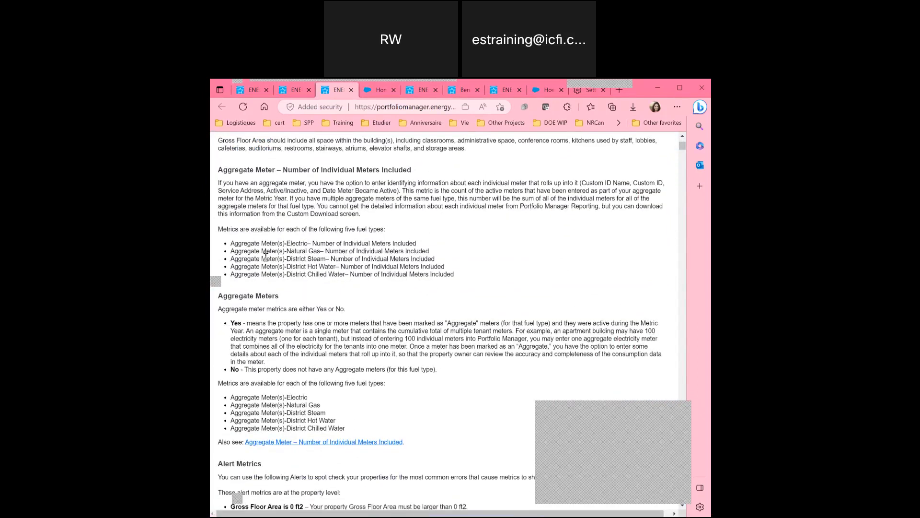
scroll(267, 248, down, 3)
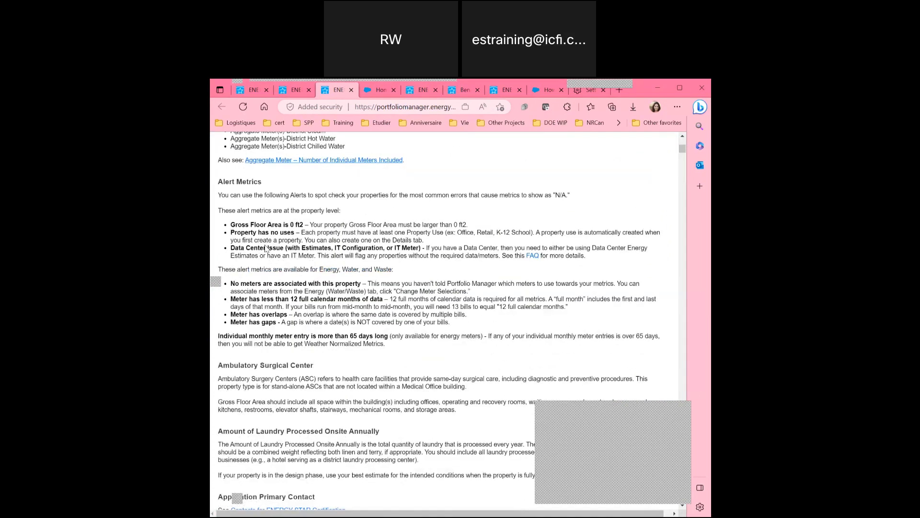
scroll(266, 248, down, 4)
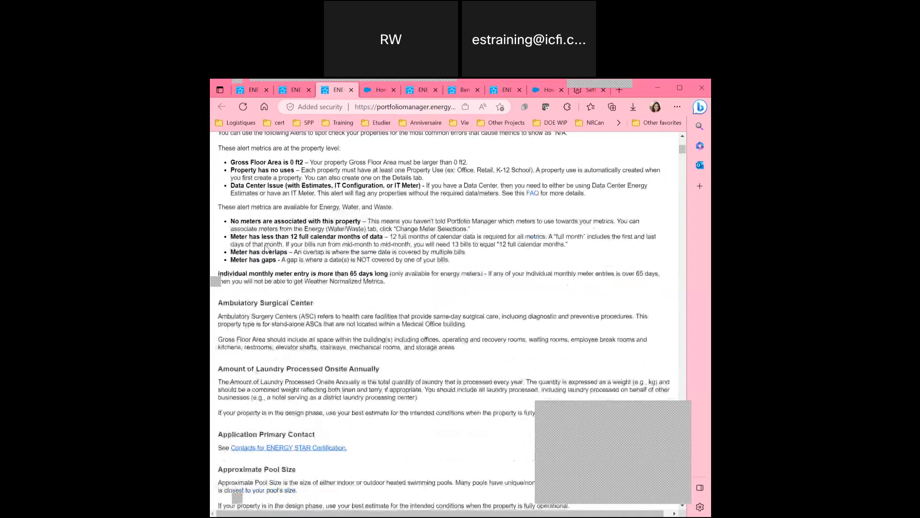
scroll(265, 248, down, 3)
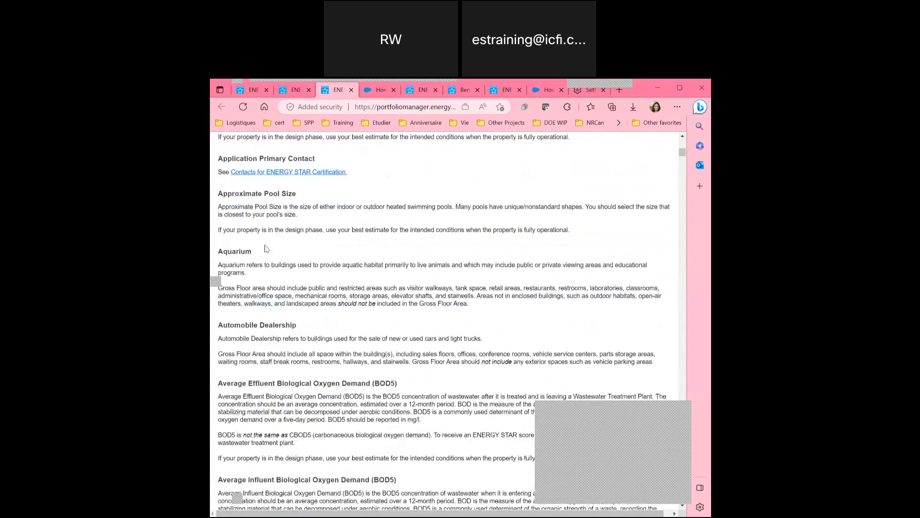
scroll(248, 301, down, 6)
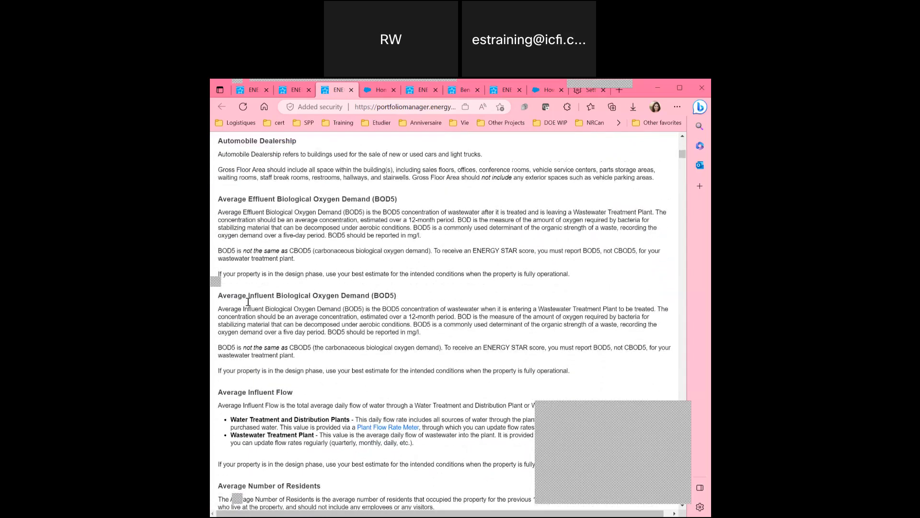
scroll(248, 305, up, 15)
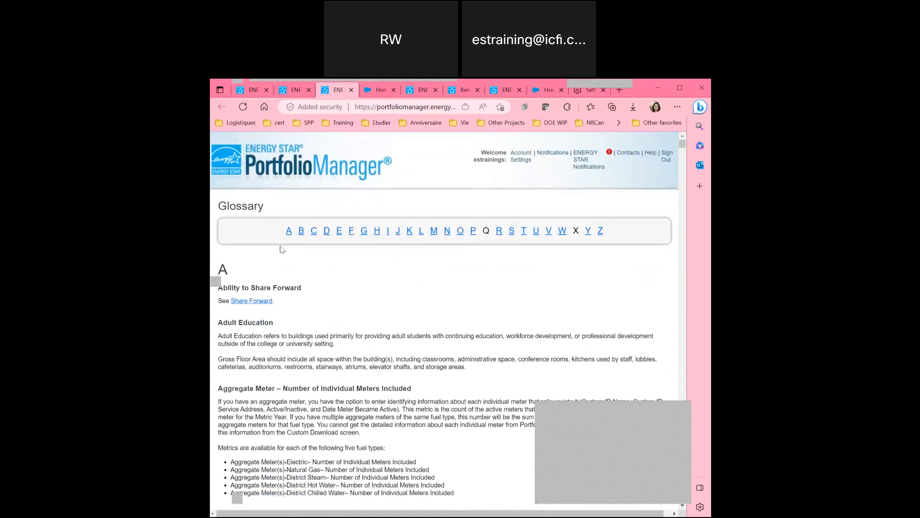
Close the Glossary tab to get back to the Help page.
click(351, 90)
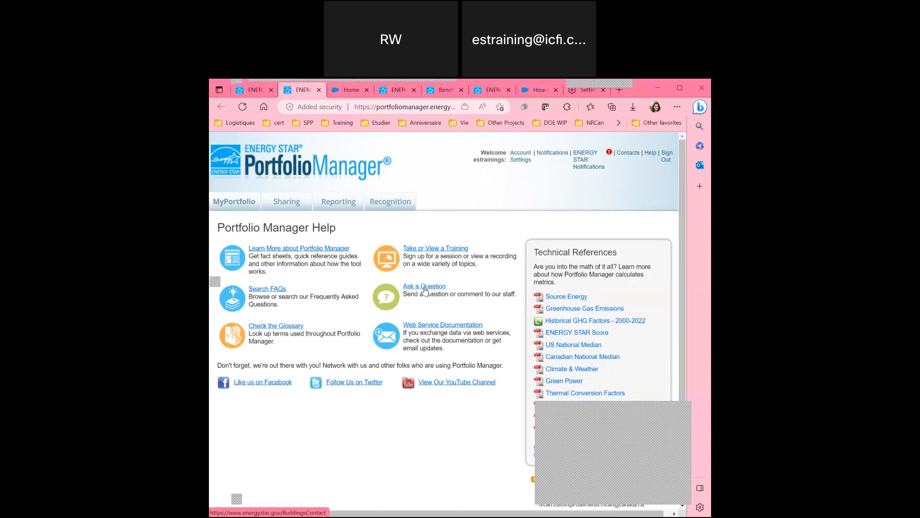
Open 'Ask a Question', scroll the Contact Support form's fields, then return to the Help tab.
click(424, 287)
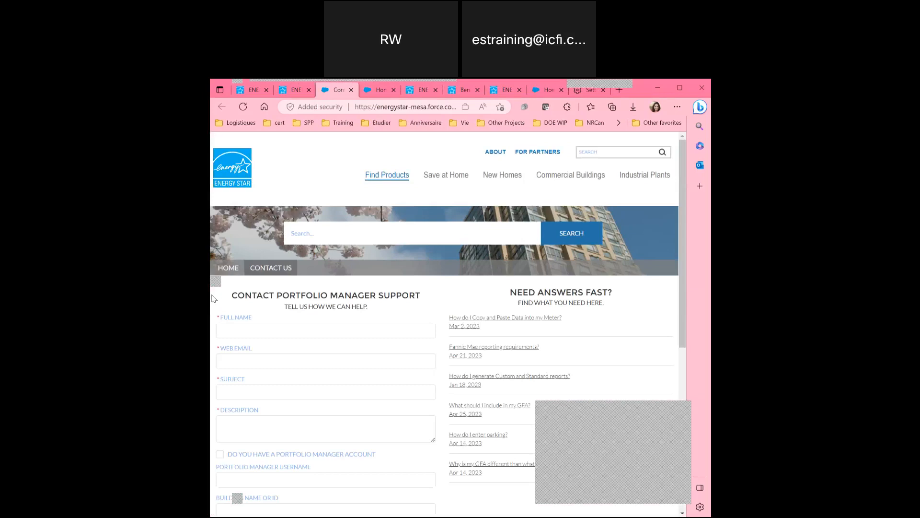
scroll(213, 298, down, 1)
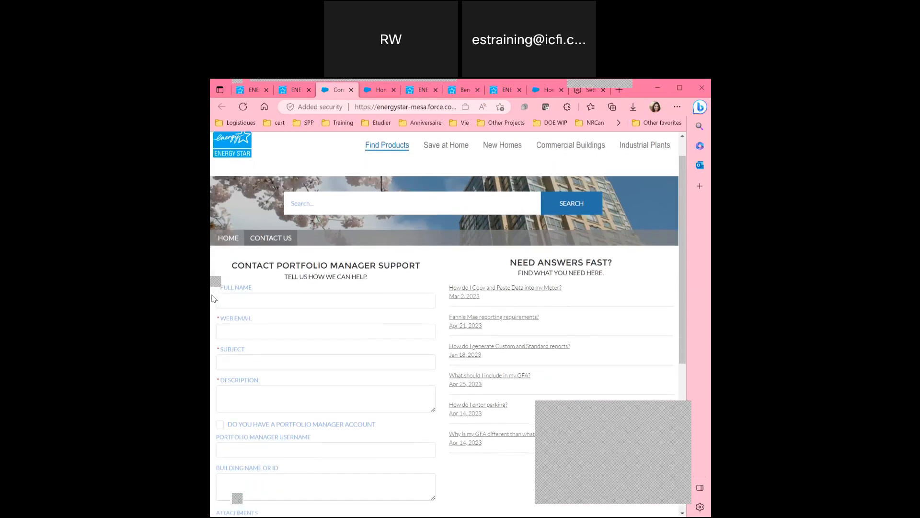
scroll(229, 280, down, 2)
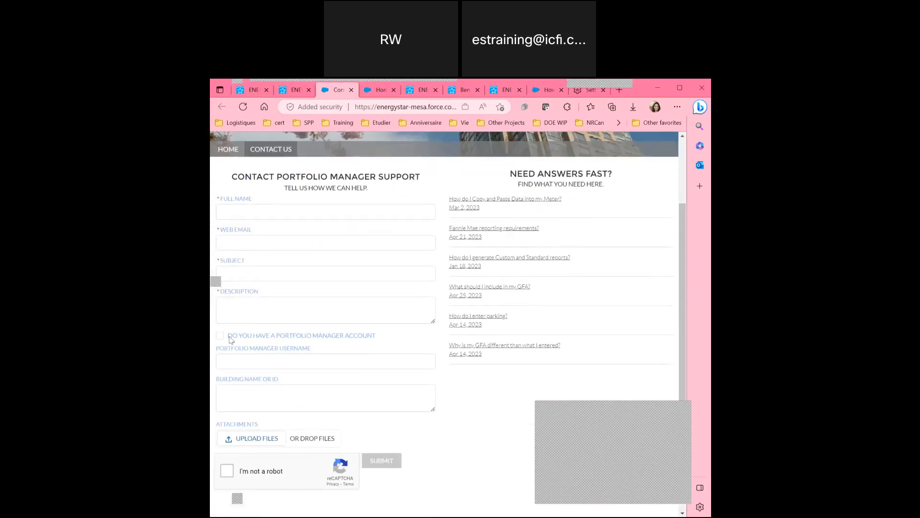
scroll(215, 194, up, 1)
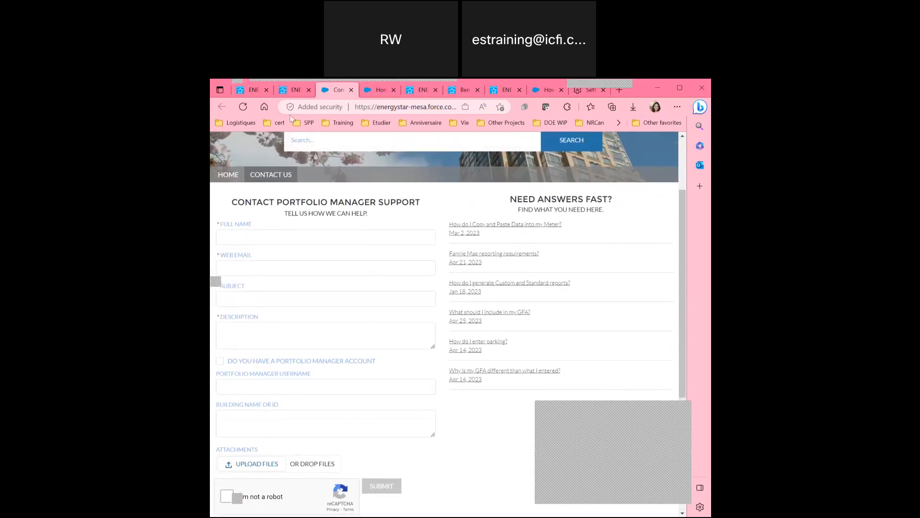
click(296, 91)
Close the Contact Support and Help tabs, leaving the MyPortfolio dashboard tab open.
click(350, 91)
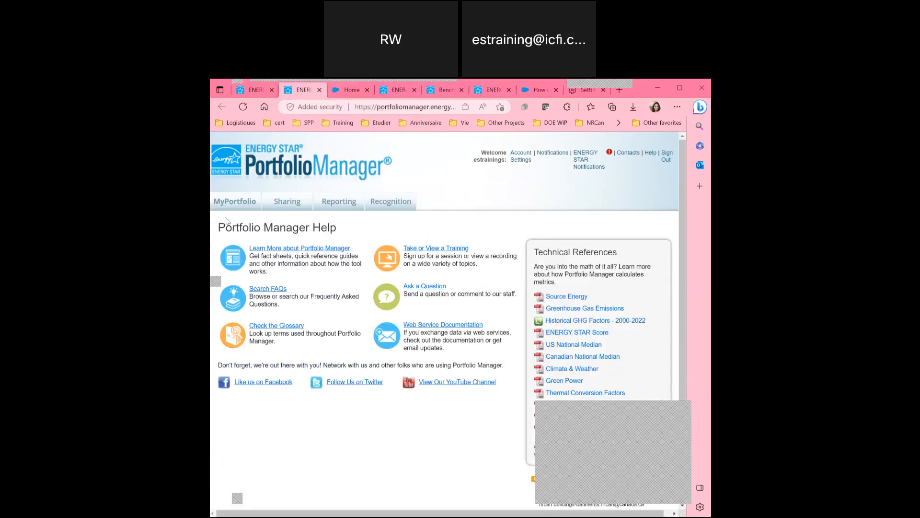
click(259, 92)
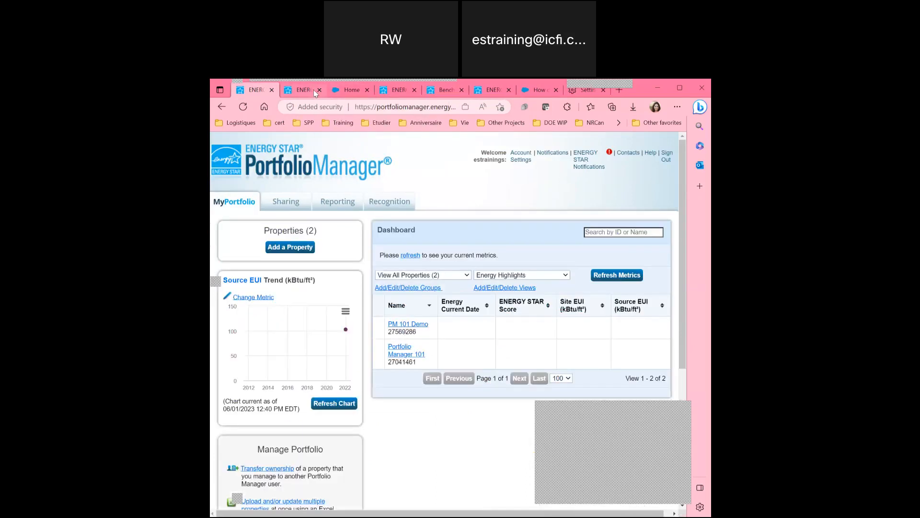
click(319, 90)
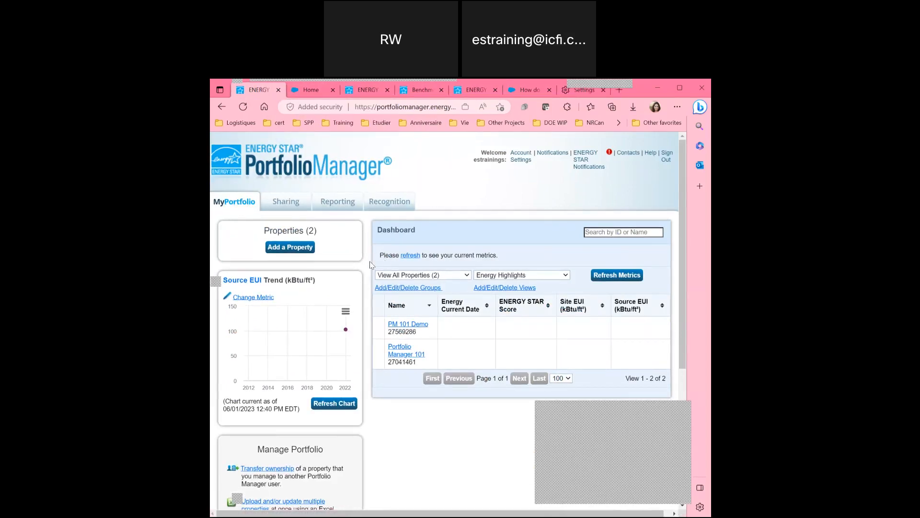
Scroll the MyPortfolio dashboard to review the two properties, Source EUI trend chart and Manage Portfolio options.
scroll(376, 264, down, 2)
scroll(371, 264, down, 1)
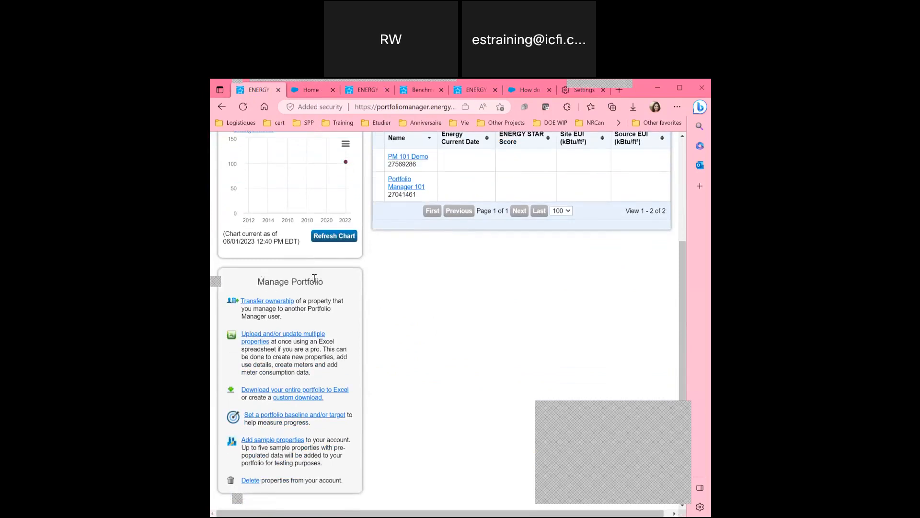
scroll(376, 291, down, 1)
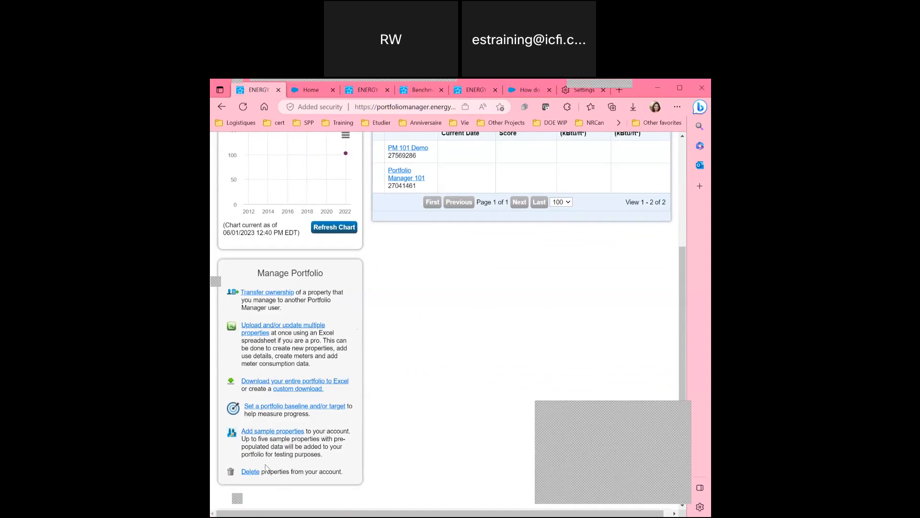
scroll(389, 362, up, 1)
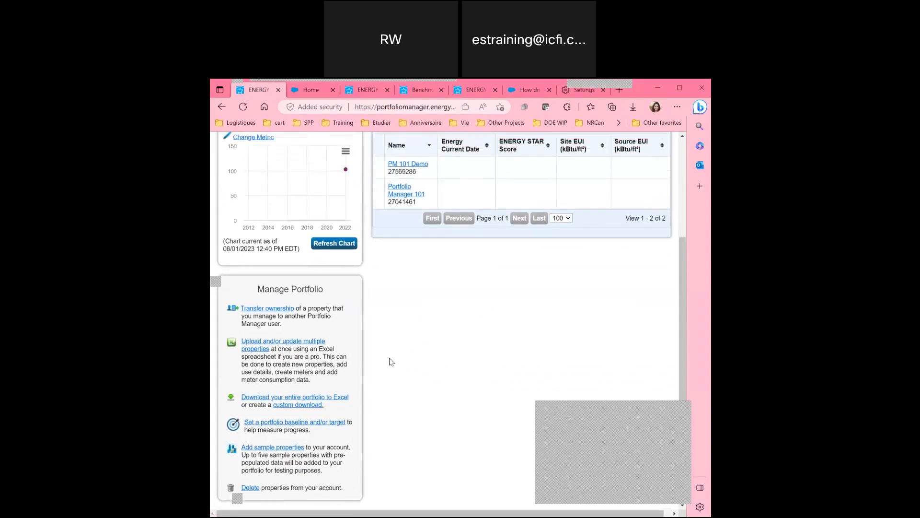
scroll(391, 362, down, 1)
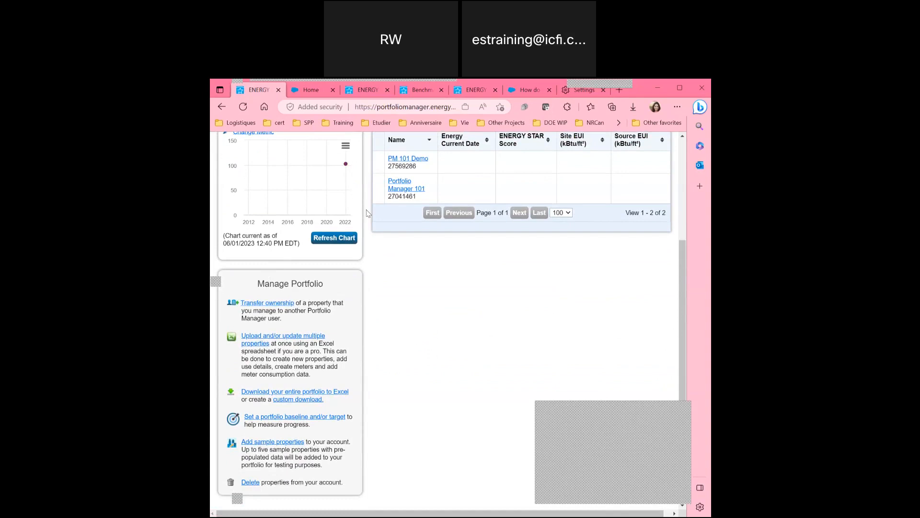
scroll(368, 213, down, 1)
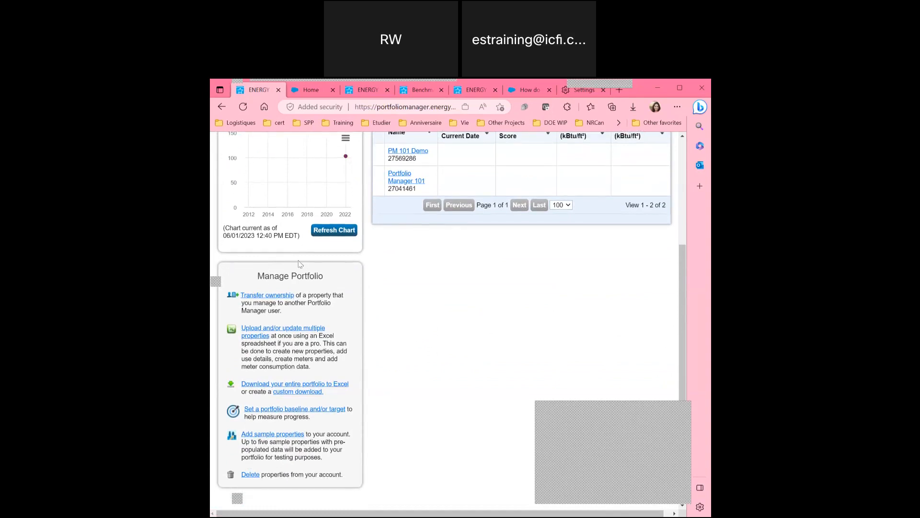
scroll(373, 211, up, 3)
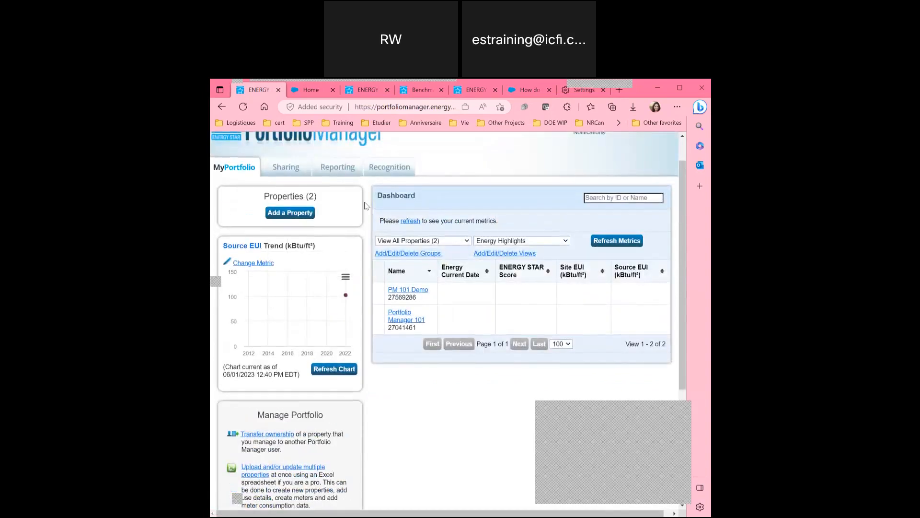
click(290, 213)
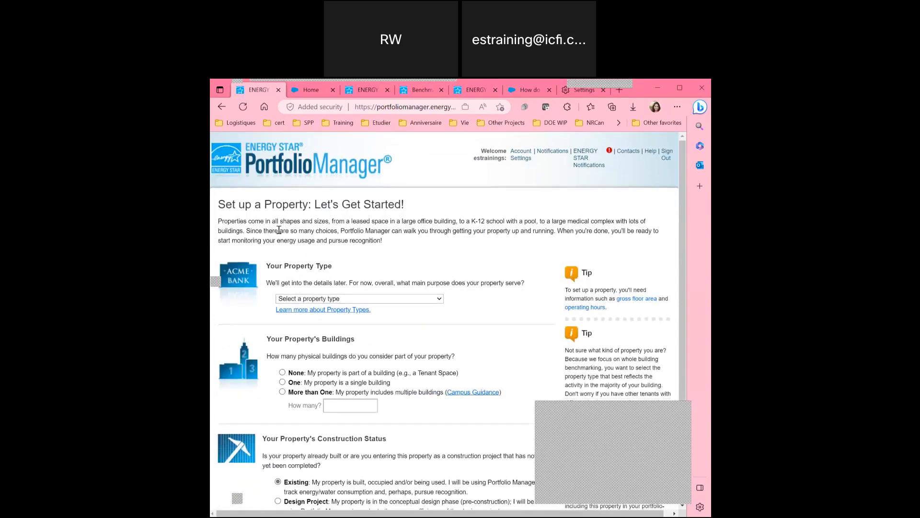
scroll(278, 230, down, 1)
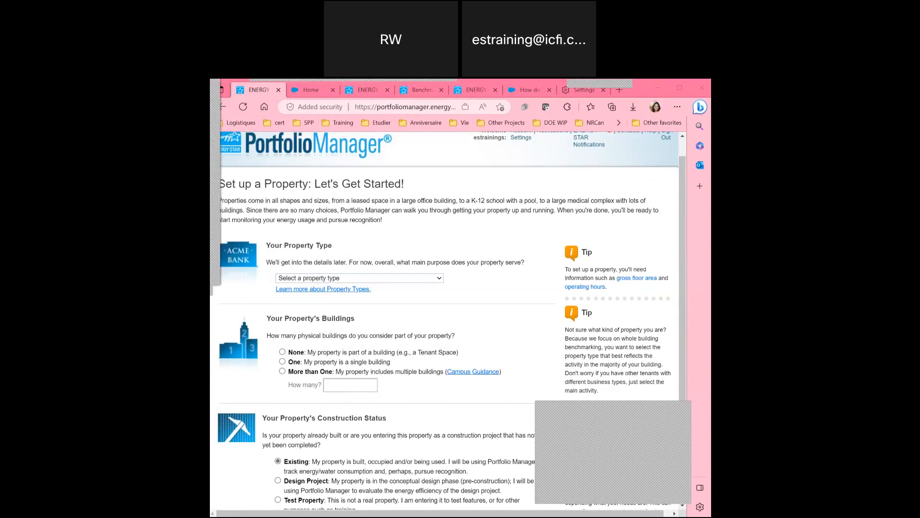
click(325, 279)
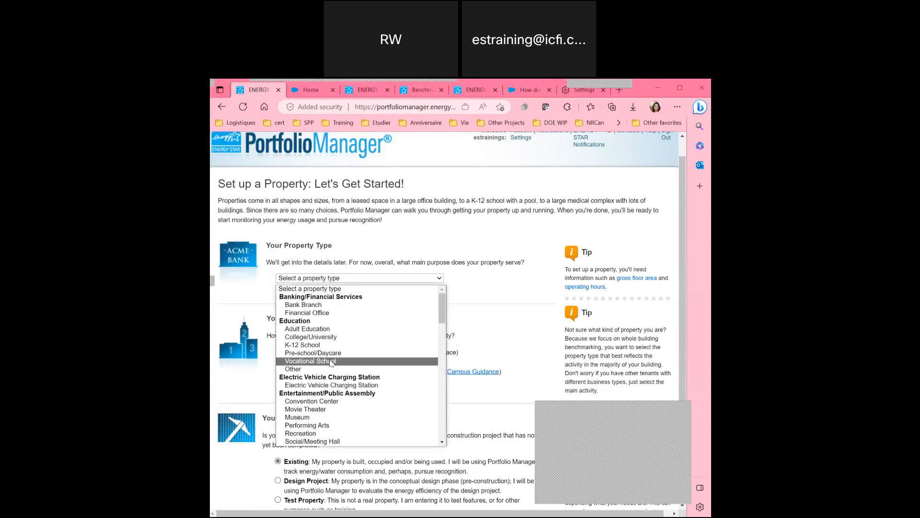
scroll(330, 363, down, 5)
scroll(330, 363, down, 8)
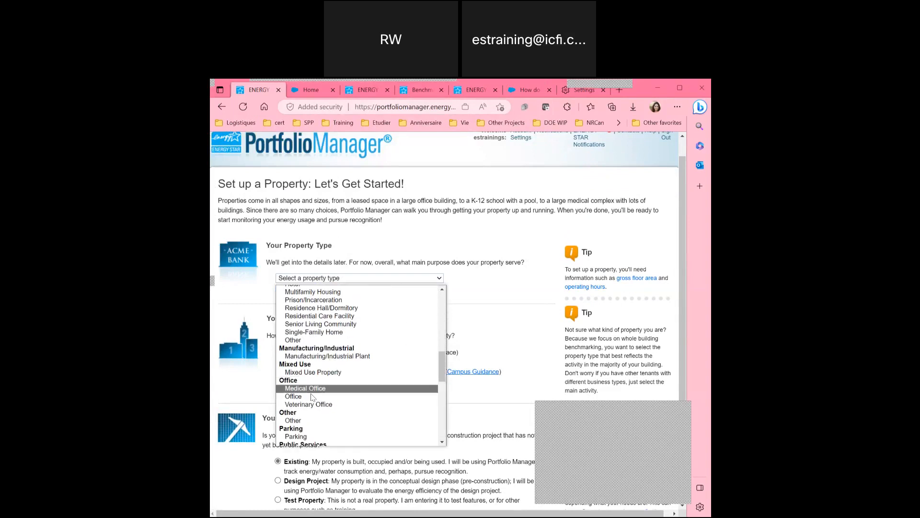
click(309, 395)
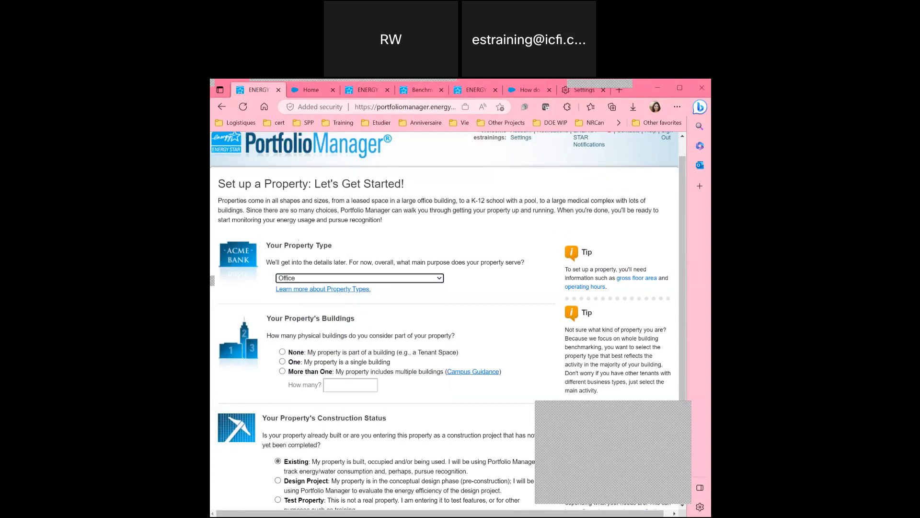
click(307, 264)
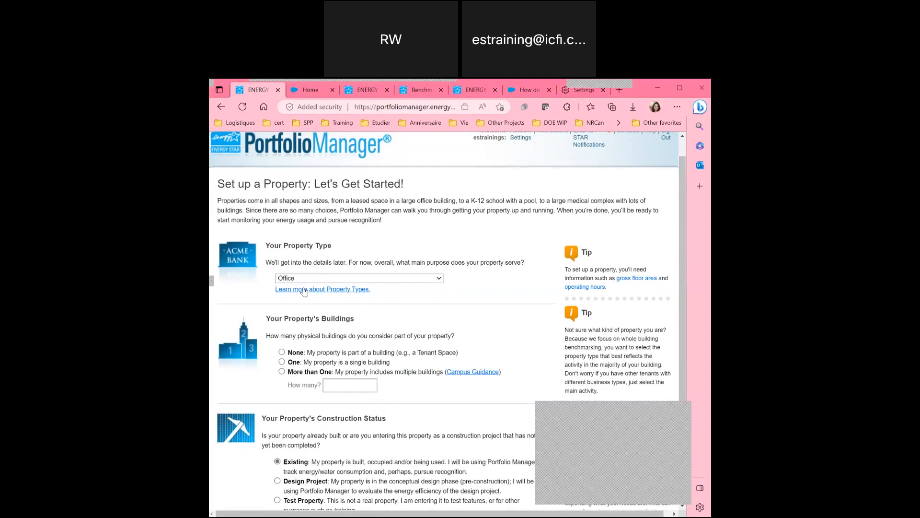
click(328, 278)
scroll(316, 340, up, 3)
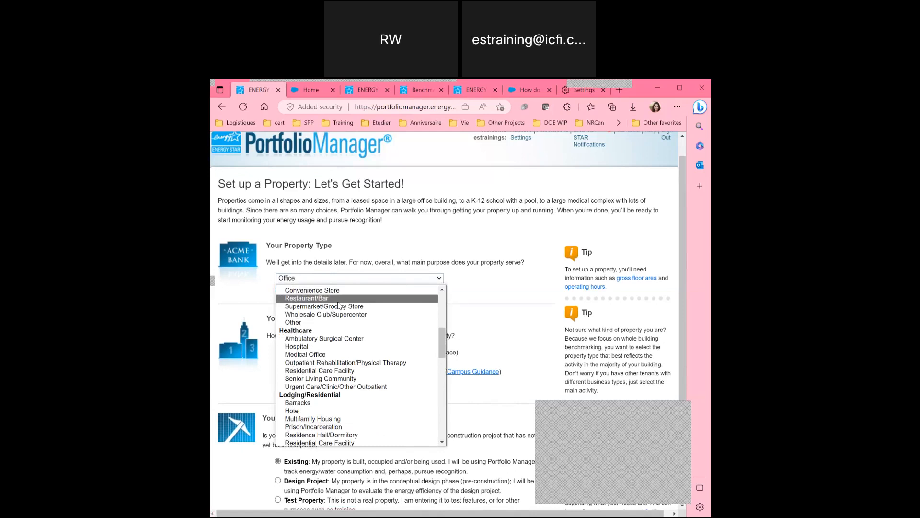
scroll(339, 305, up, 2)
scroll(338, 304, up, 4)
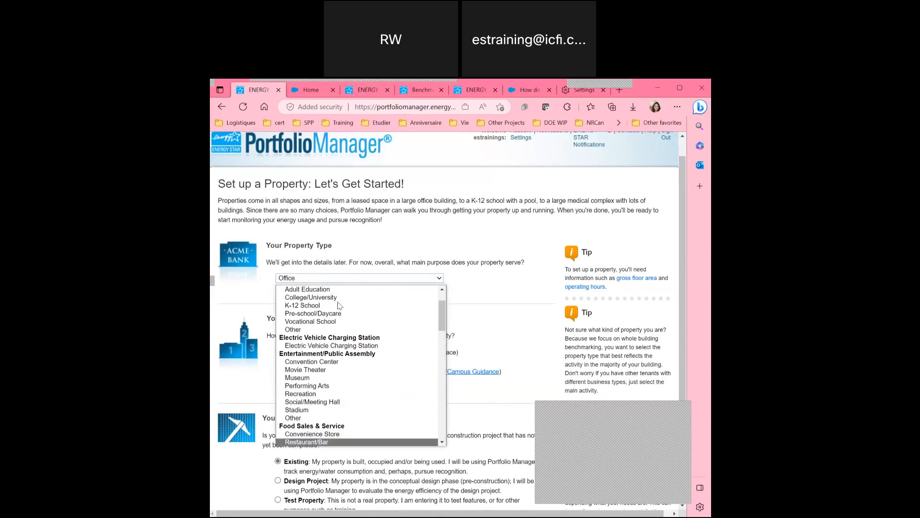
scroll(339, 305, down, 14)
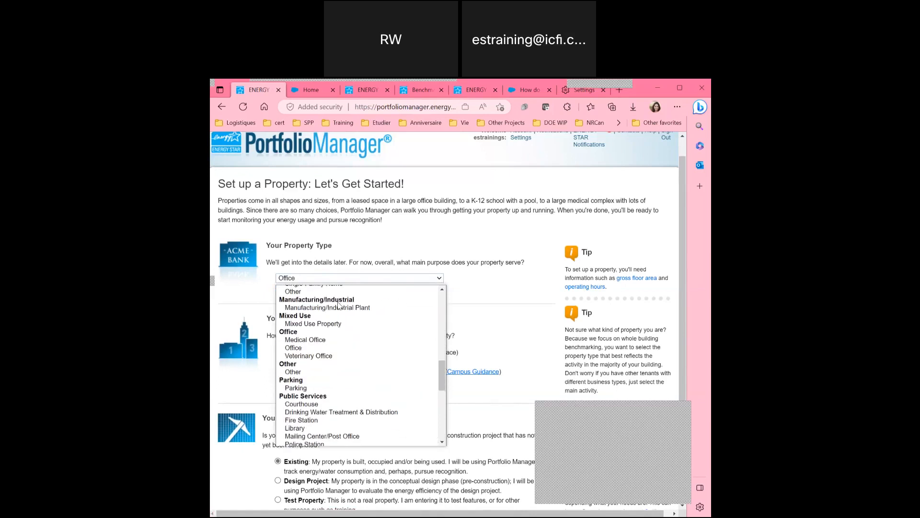
scroll(339, 305, down, 4)
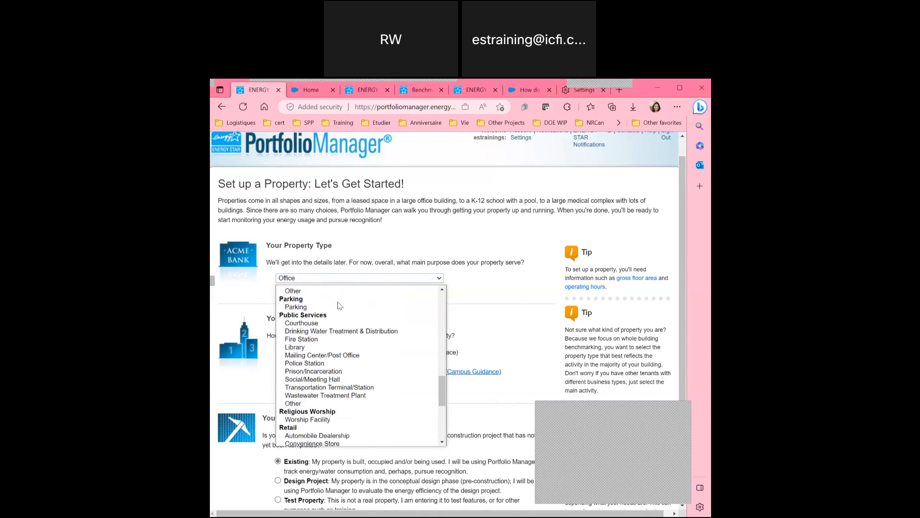
click(359, 253)
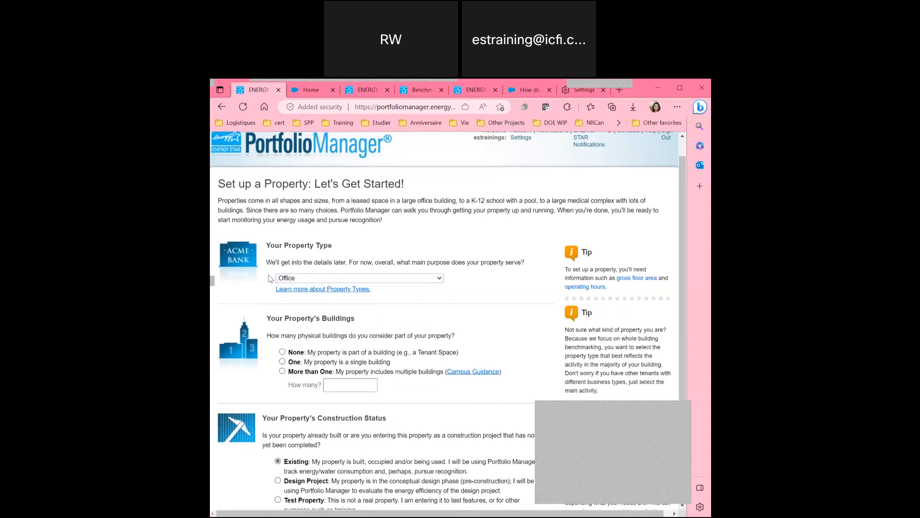
scroll(270, 279, down, 2)
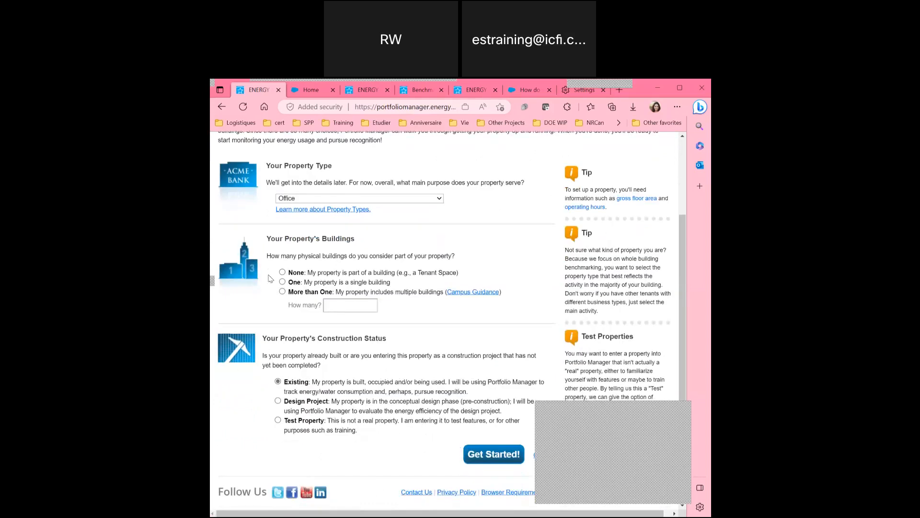
Set the property to one building with Test Property construction status and continue with Get Started!
scroll(271, 241, down, 1)
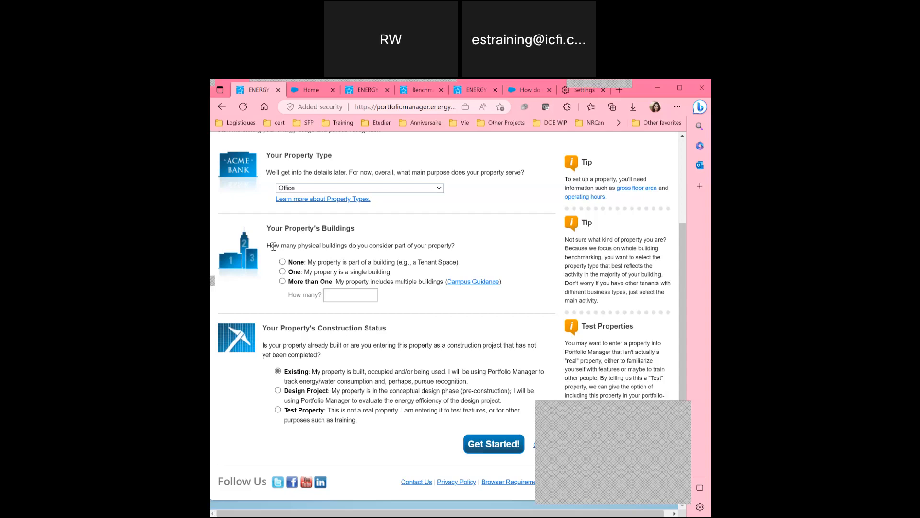
click(283, 272)
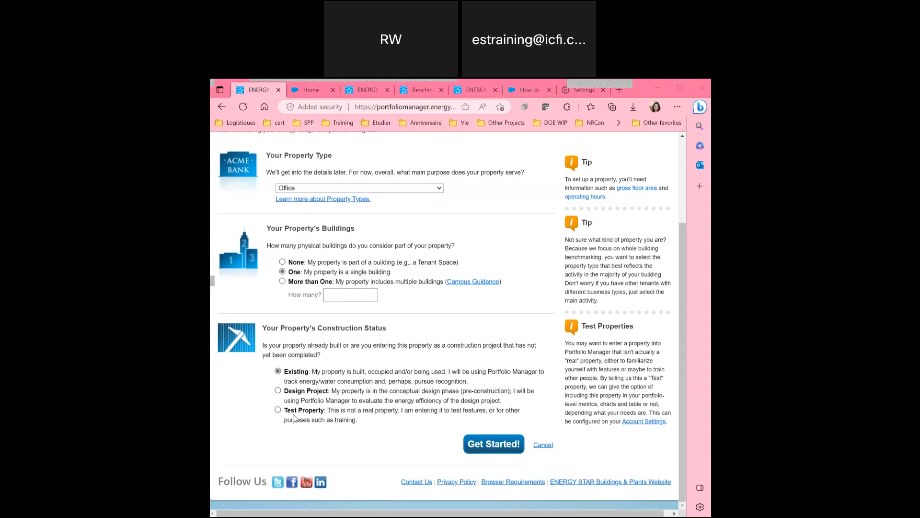
click(278, 410)
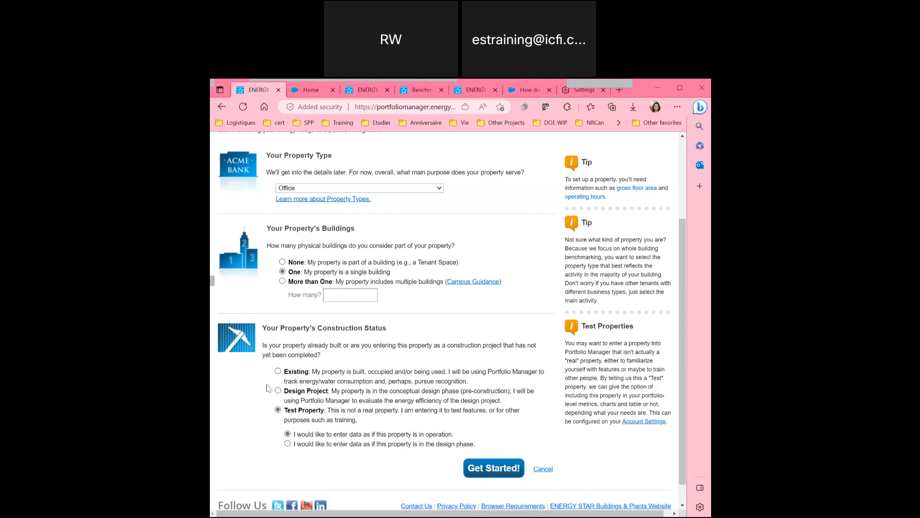
click(508, 474)
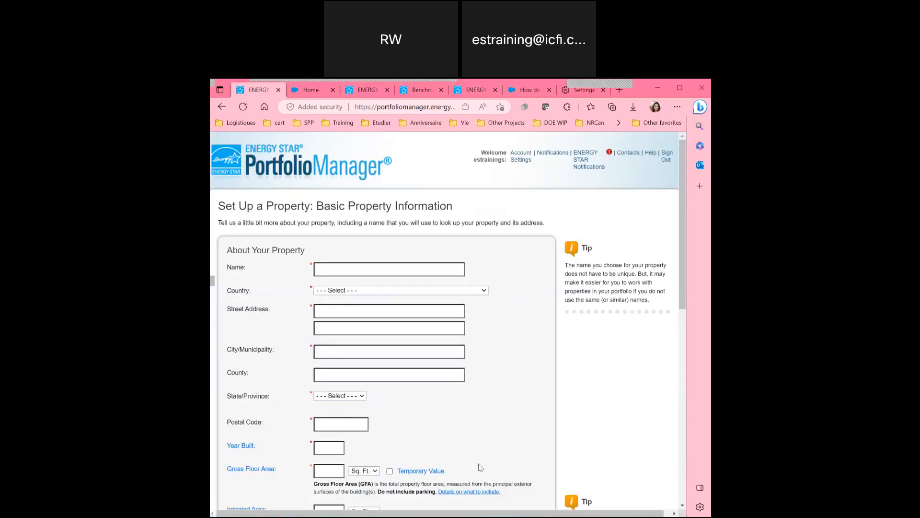
Name the property June PM 101 and set its country to United States.
click(344, 267)
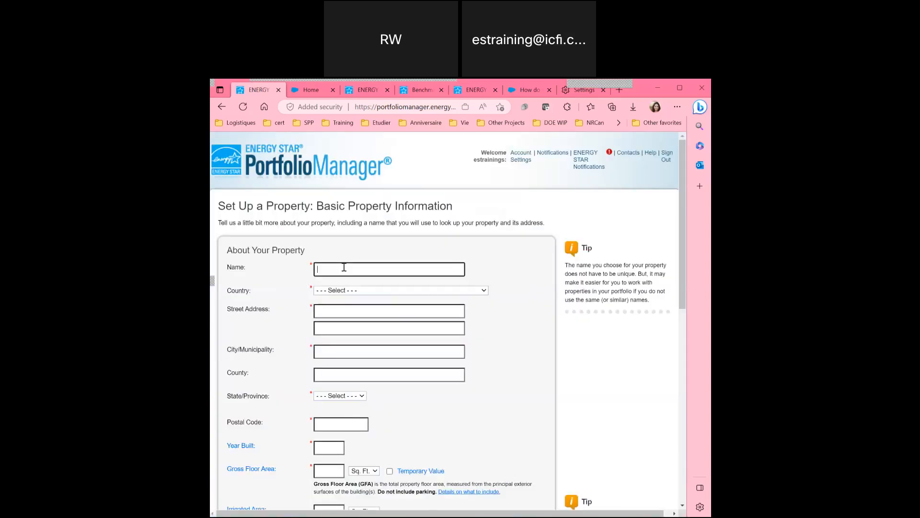
text(Ju e)
text(ne )
text(PM101)
scroll(343, 268, down, 1)
click(343, 269)
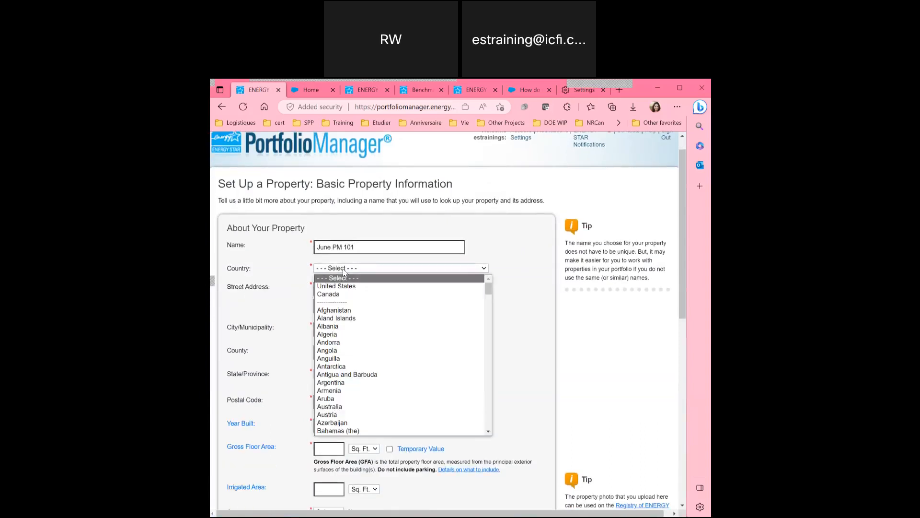
click(342, 286)
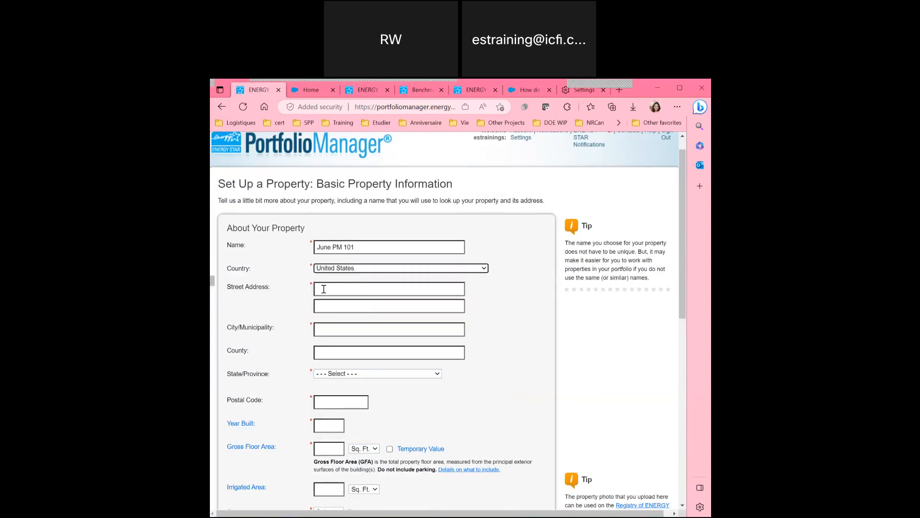
scroll(293, 267, down, 1)
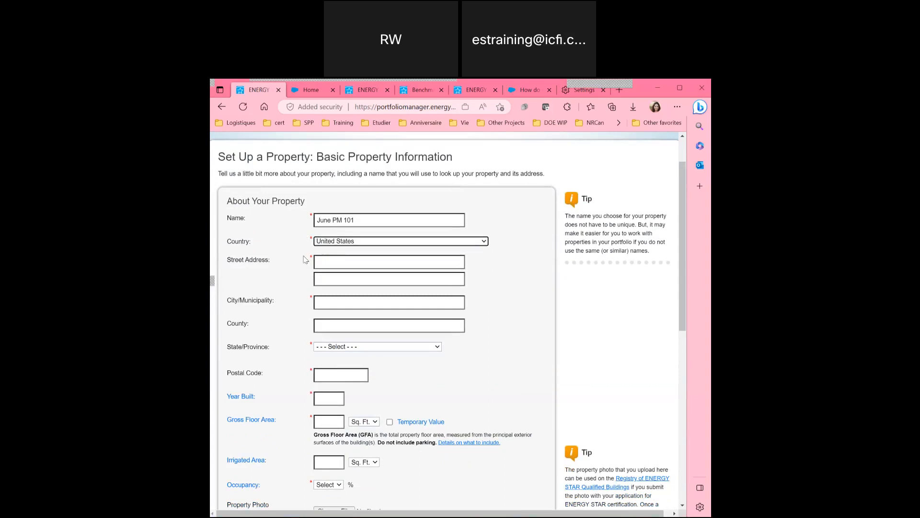
click(324, 244)
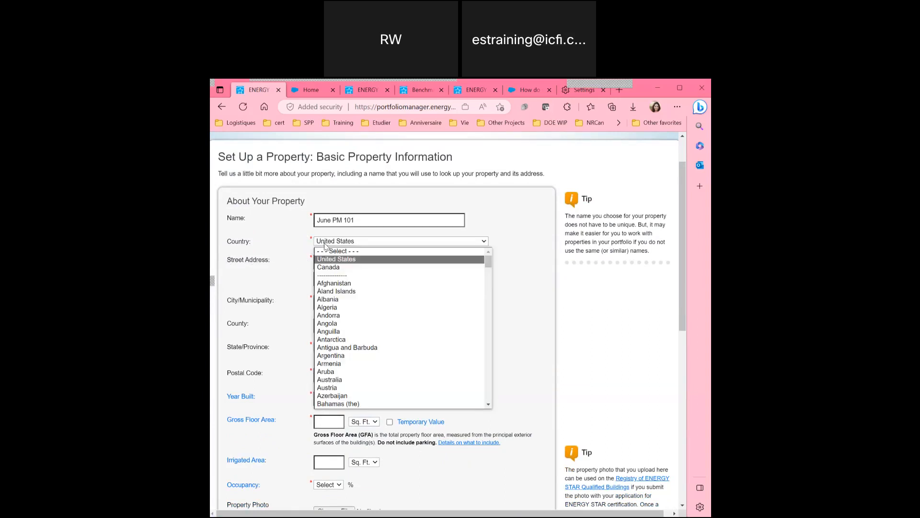
click(329, 260)
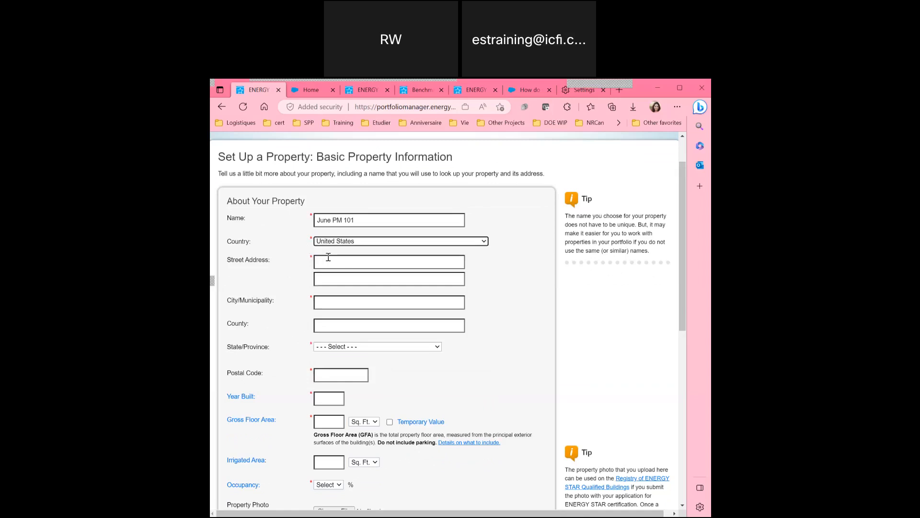
click(336, 244)
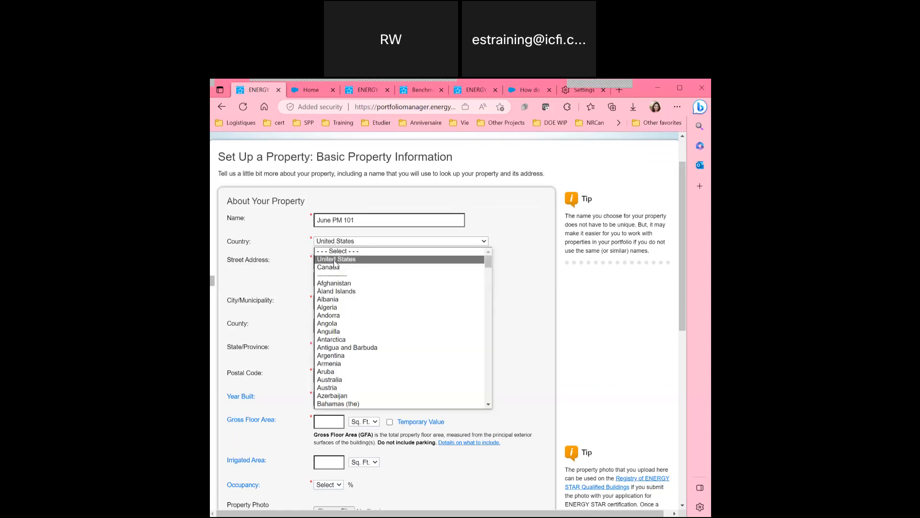
scroll(352, 314, down, 8)
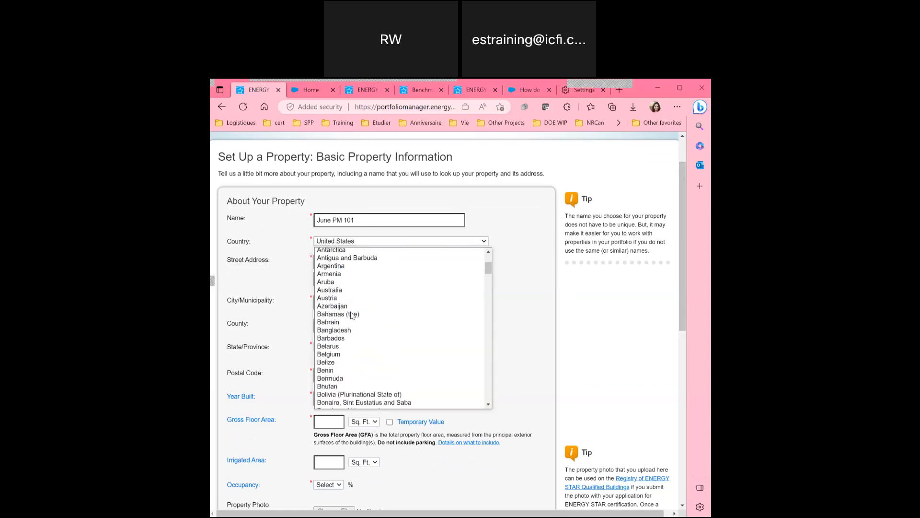
scroll(352, 315, up, 8)
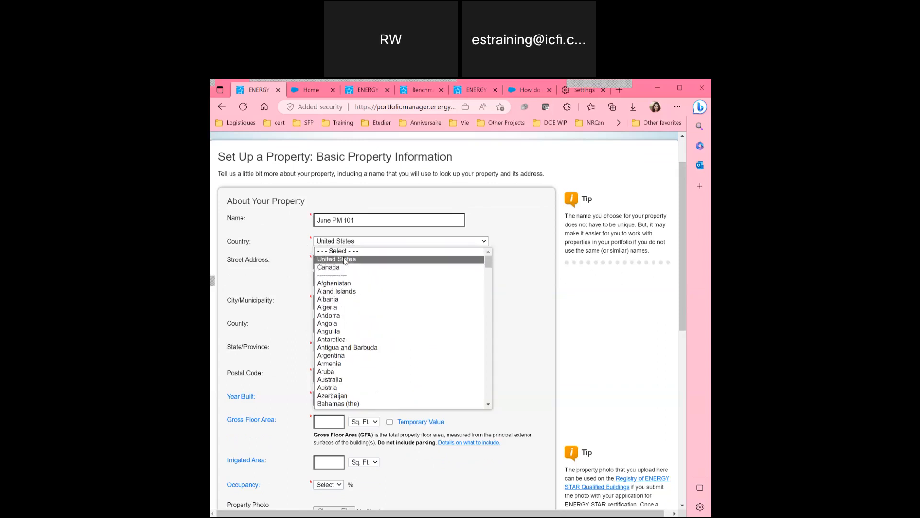
click(343, 259)
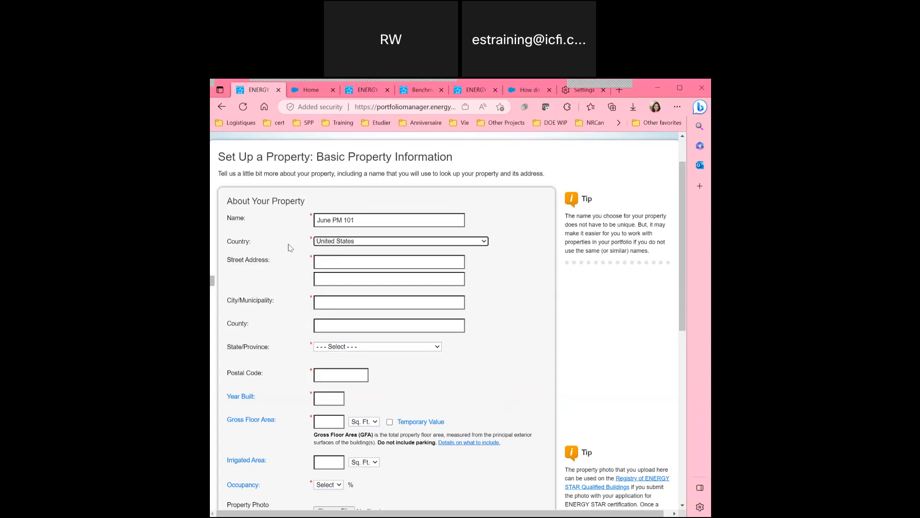
Fill in the street address, city Washington, state District of Columbia, and the postal code.
click(337, 264)
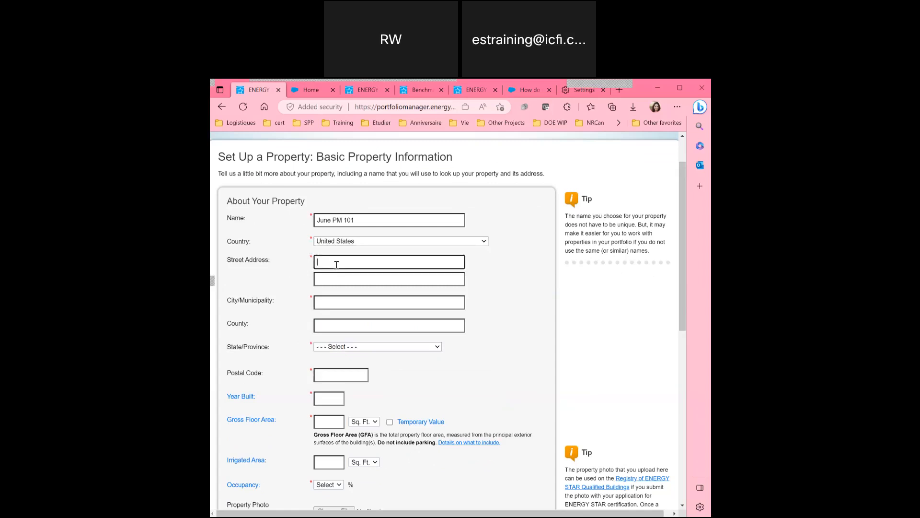
click(326, 301)
text(W)
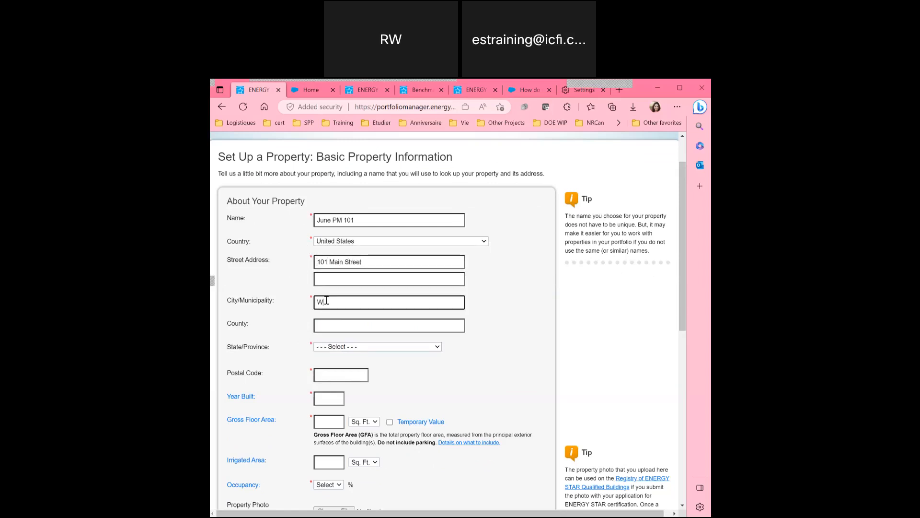
text(ashington)
key(Tab)
click(328, 346)
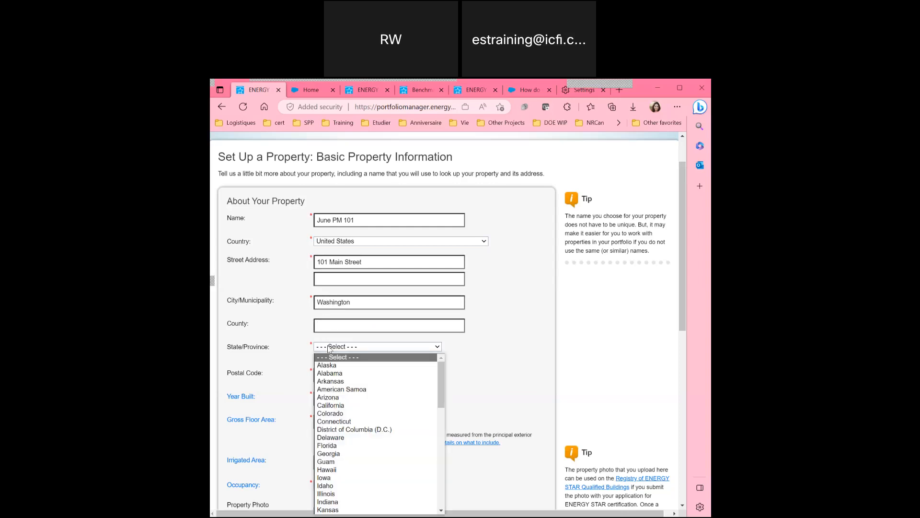
click(342, 430)
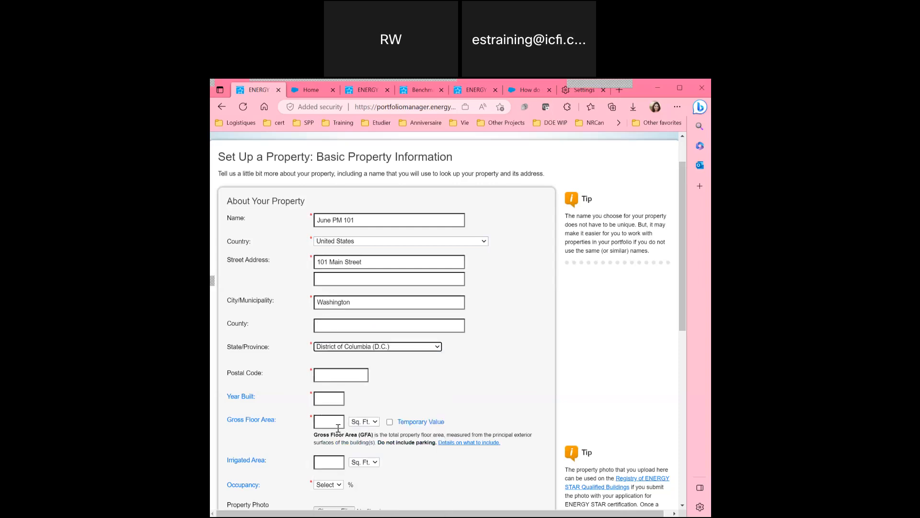
click(328, 374)
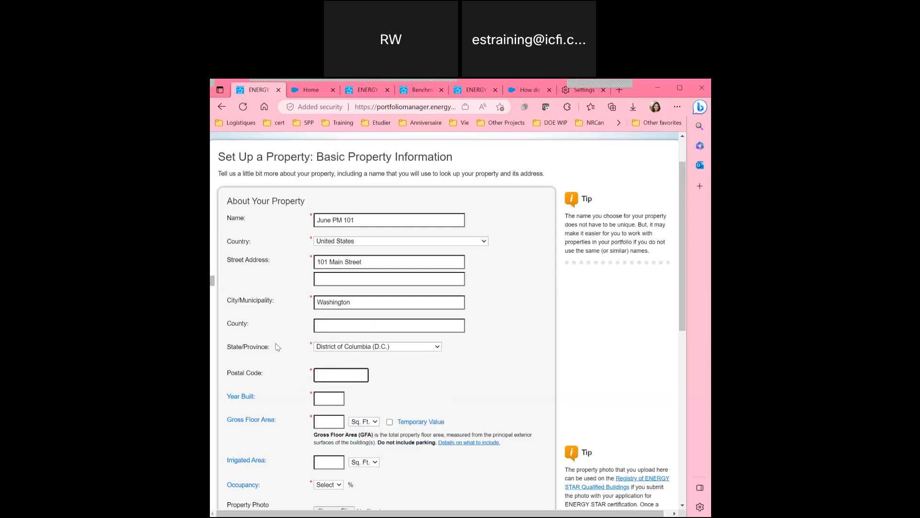
scroll(277, 347, down, 1)
text(20002)
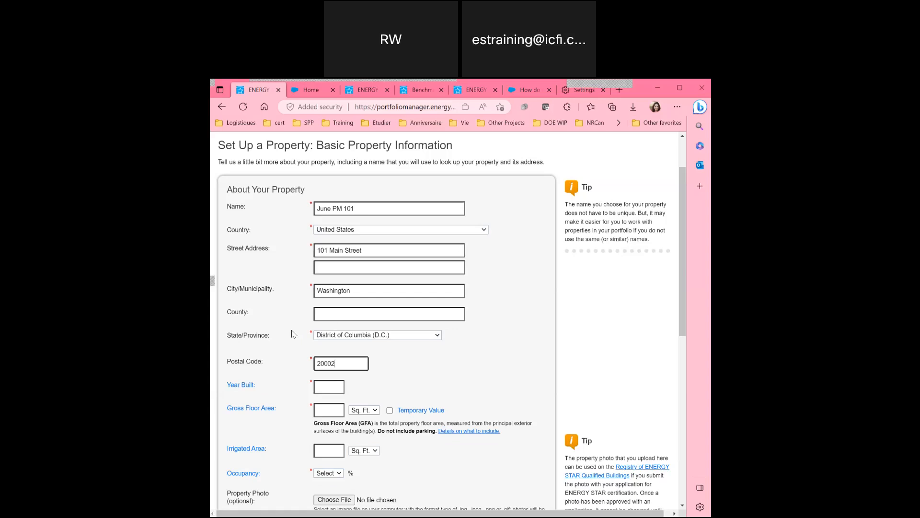
scroll(294, 334, down, 2)
Enter Year Built 2022 and a gross floor area of 10,000 Sq. Ft.
click(320, 303)
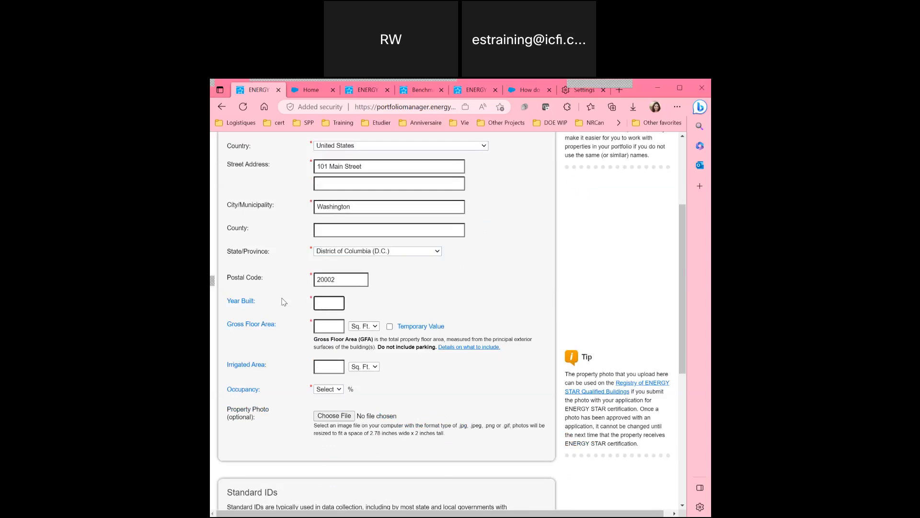
mouse_move(236, 304)
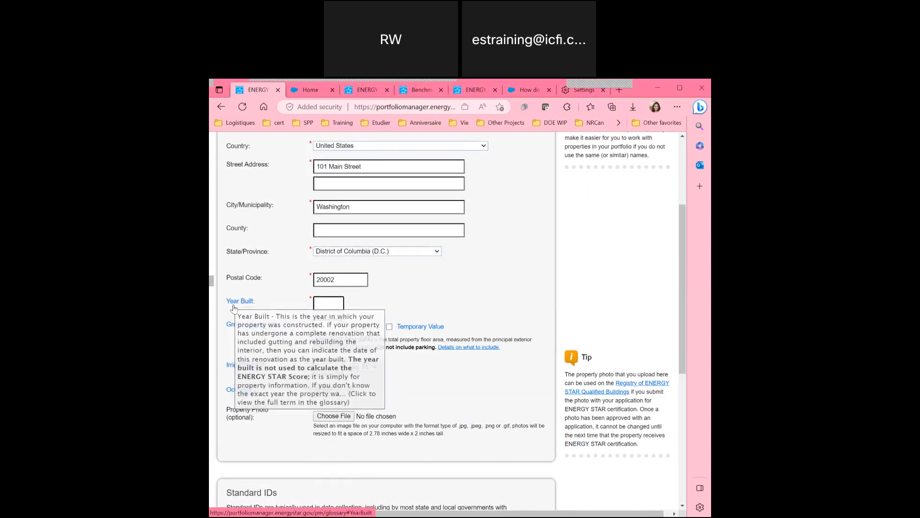
text(20)
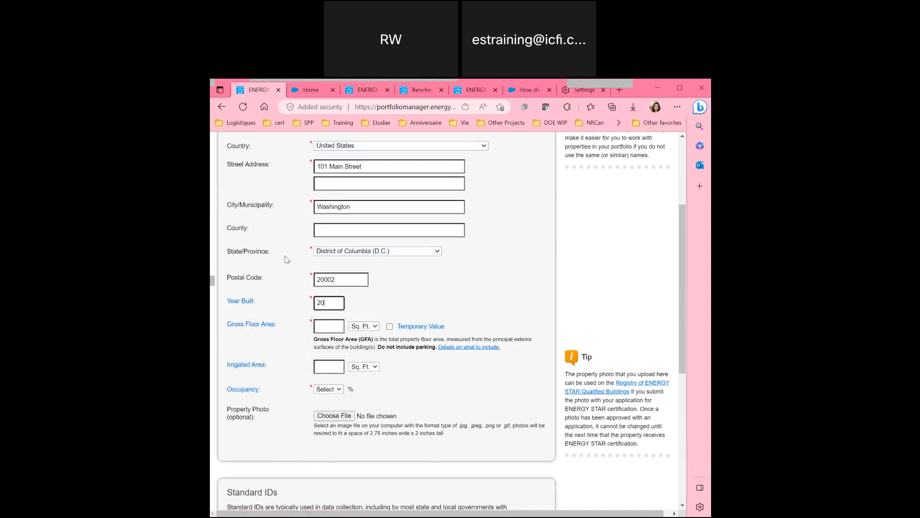
text(22)
click(327, 326)
text(10,000)
Keep Sq. Ft. as the Irrigated Area unit and show the Occupancy glossary definition.
scroll(503, 302, down, 1)
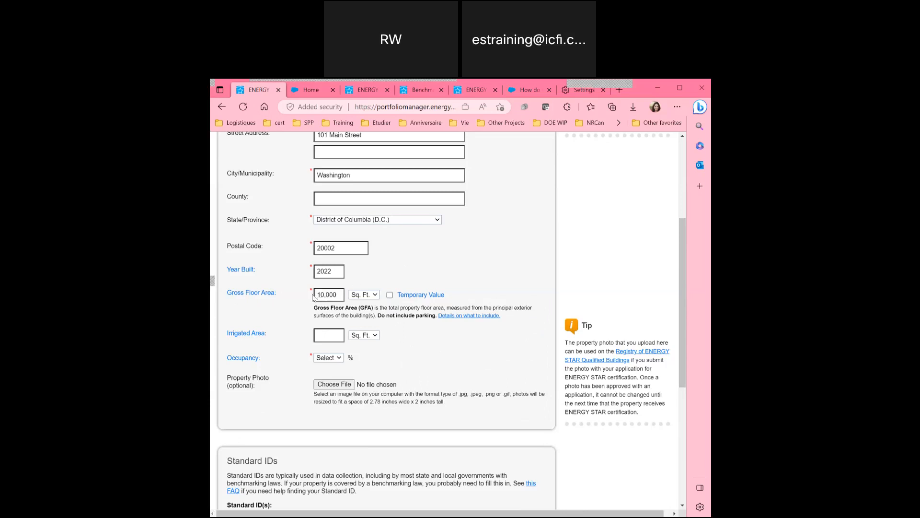
scroll(277, 305, down, 1)
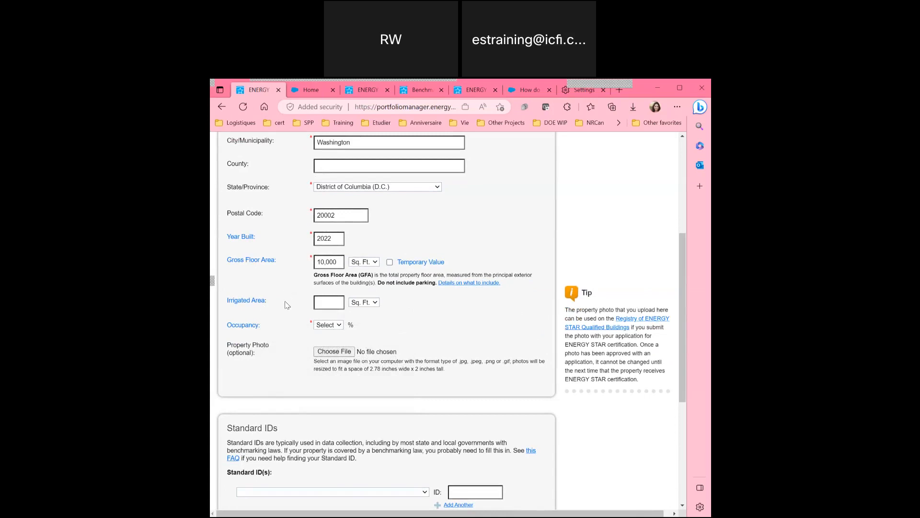
click(366, 303)
click(366, 314)
scroll(282, 309, down, 1)
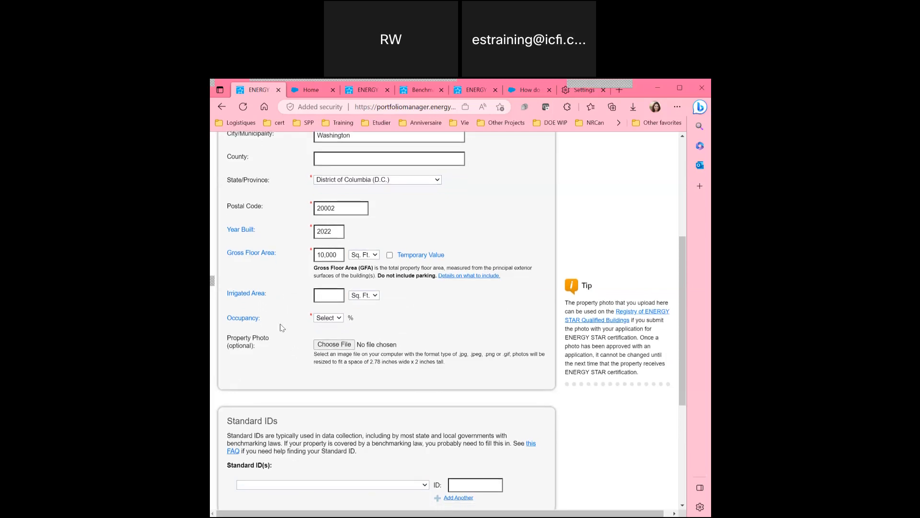
scroll(282, 328, down, 1)
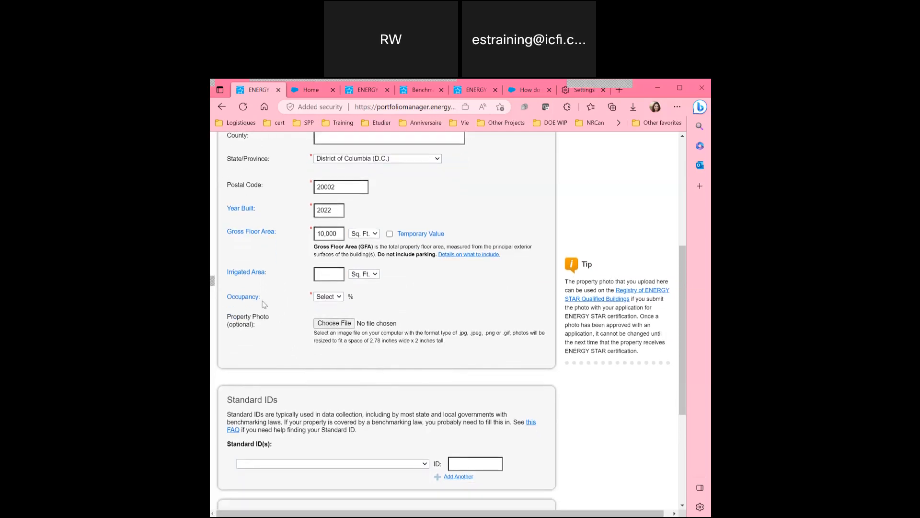
mouse_move(246, 299)
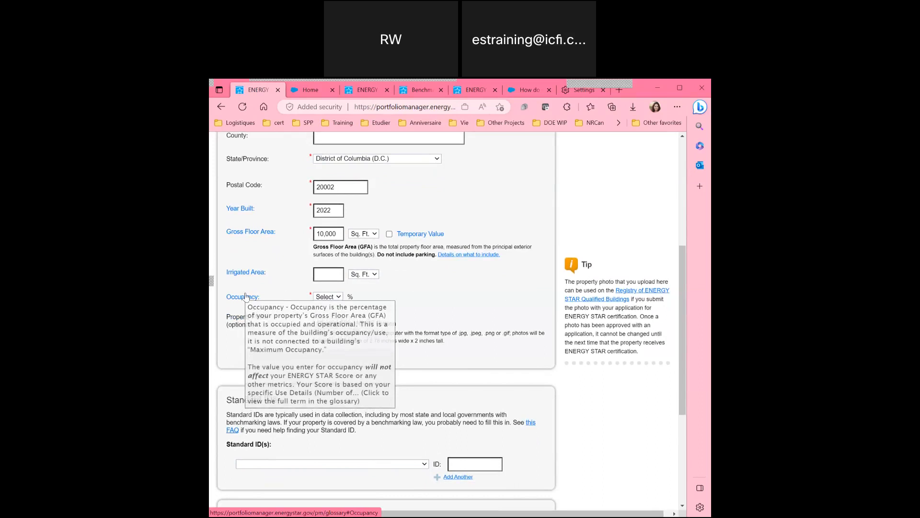
Set the property's Occupancy to 90%.
click(327, 297)
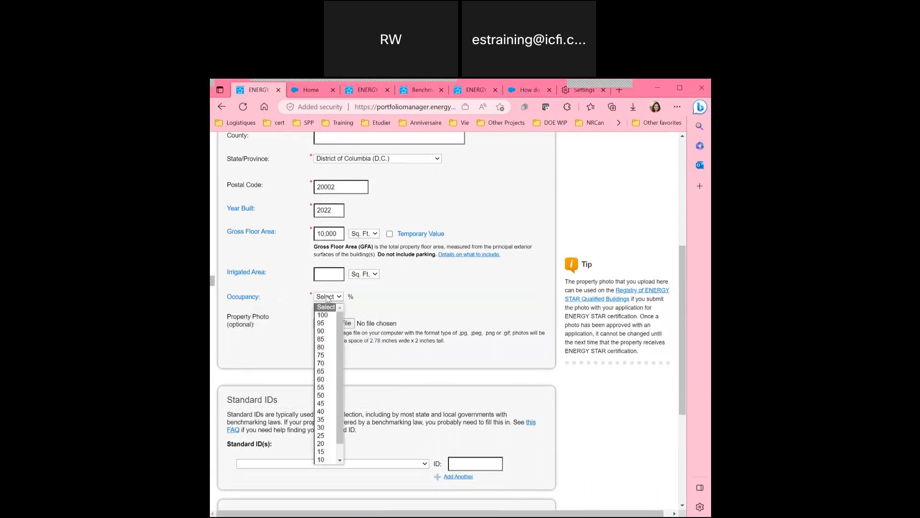
click(325, 331)
scroll(288, 333, down, 1)
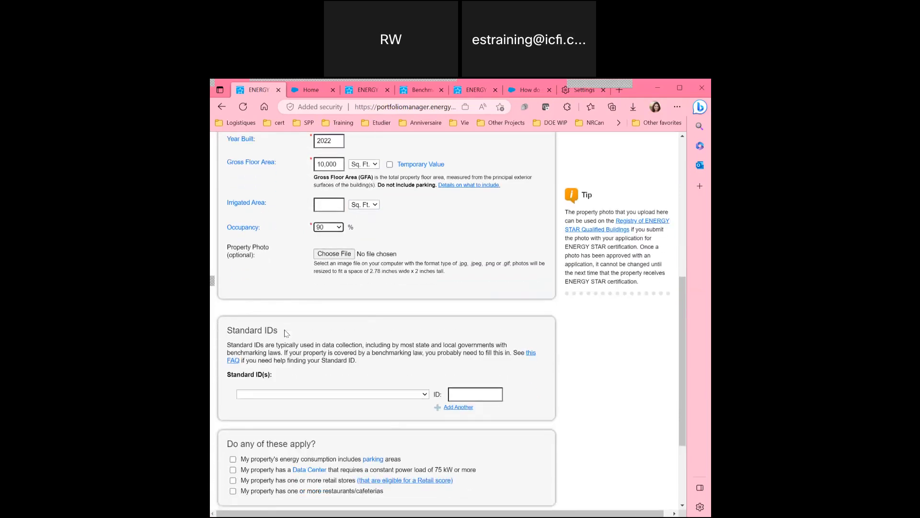
scroll(276, 276, down, 2)
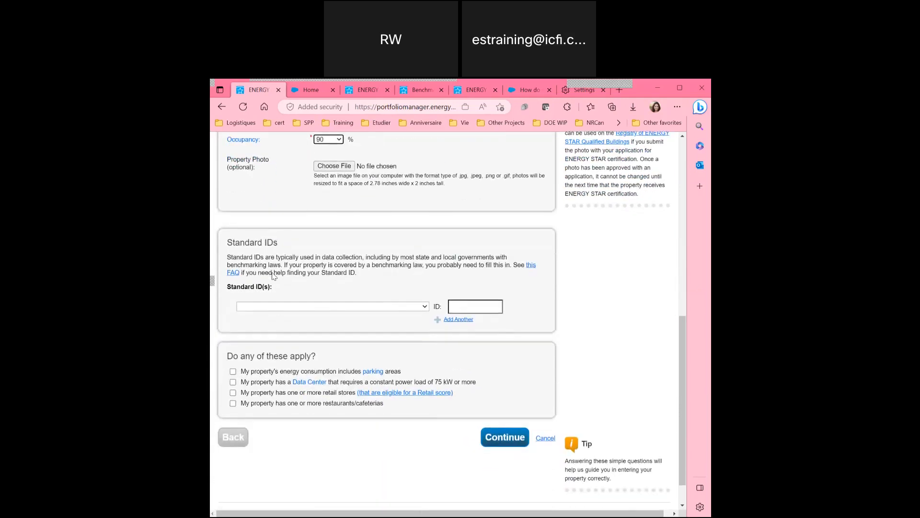
Look through the Standard ID(s) list and leave it empty.
click(307, 308)
scroll(292, 342, down, 3)
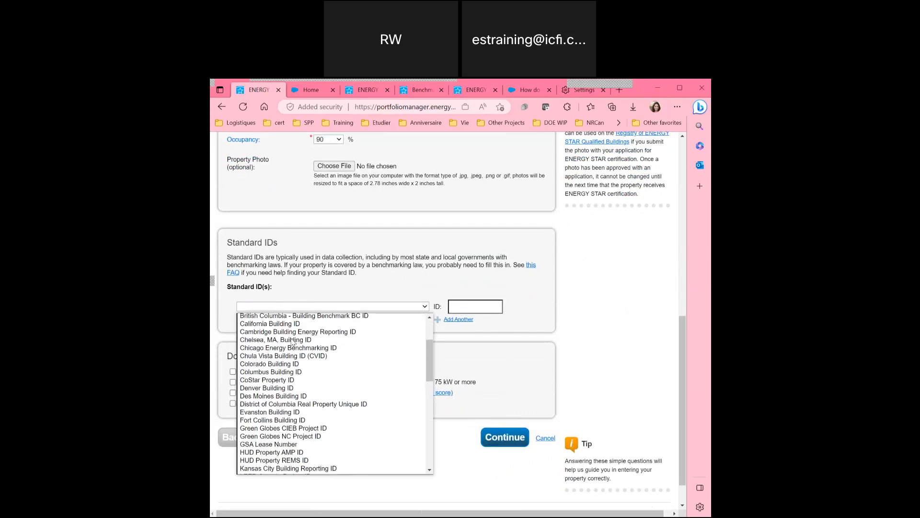
scroll(293, 341, down, 5)
scroll(293, 341, up, 8)
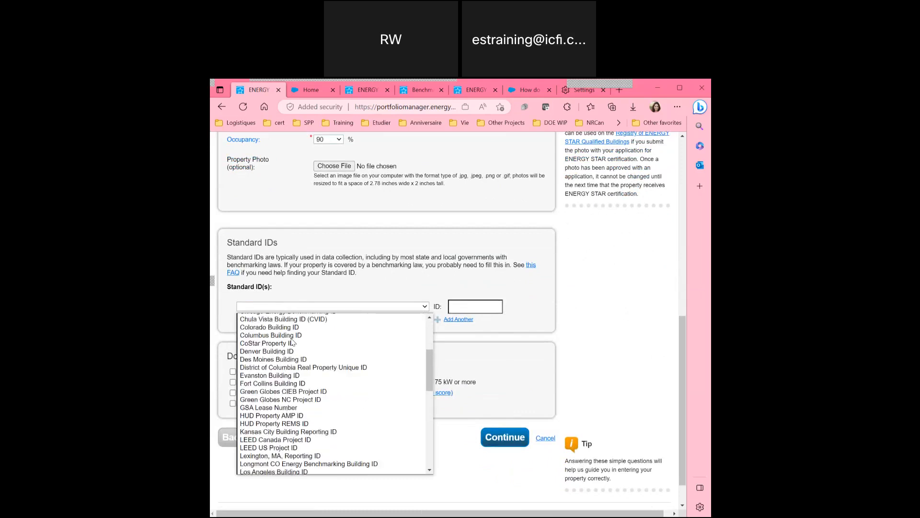
click(295, 274)
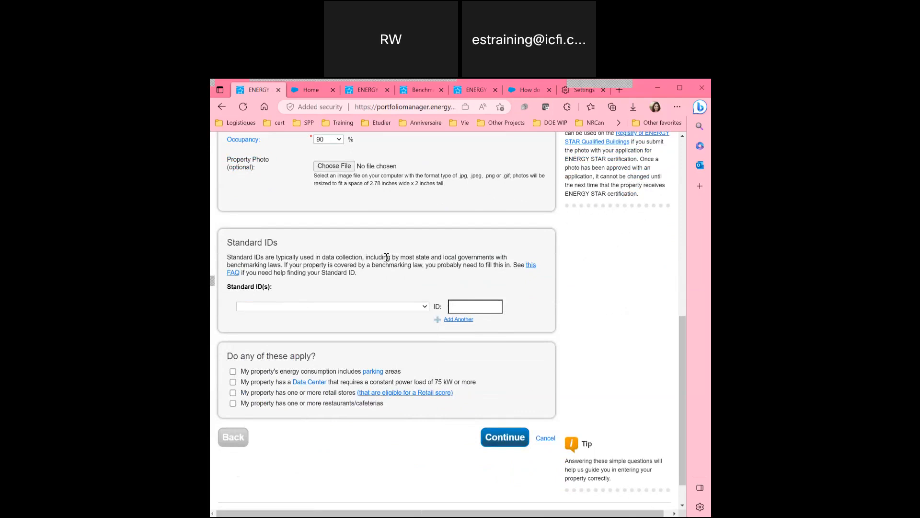
click(381, 306)
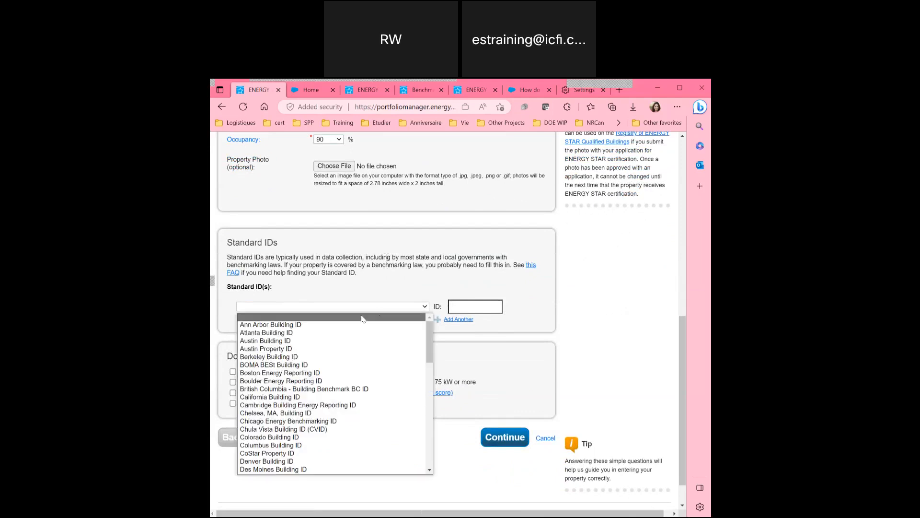
click(390, 275)
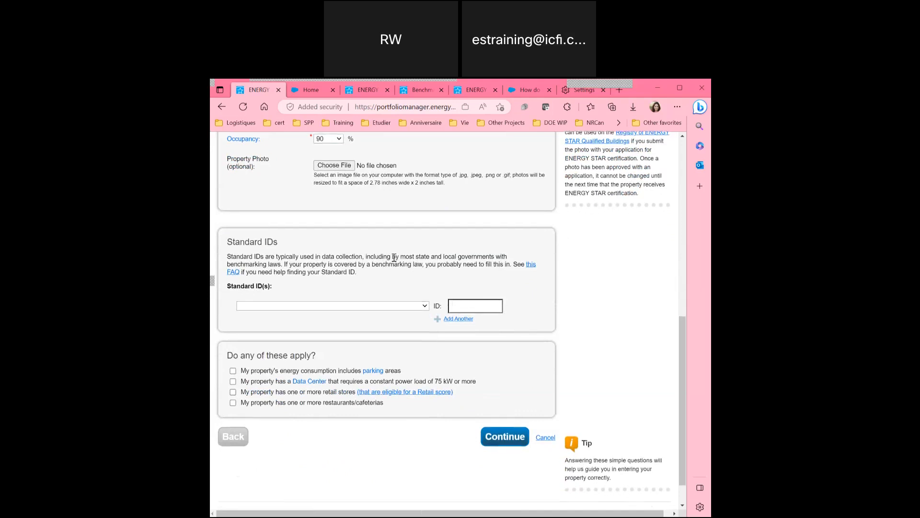
scroll(394, 257, down, 1)
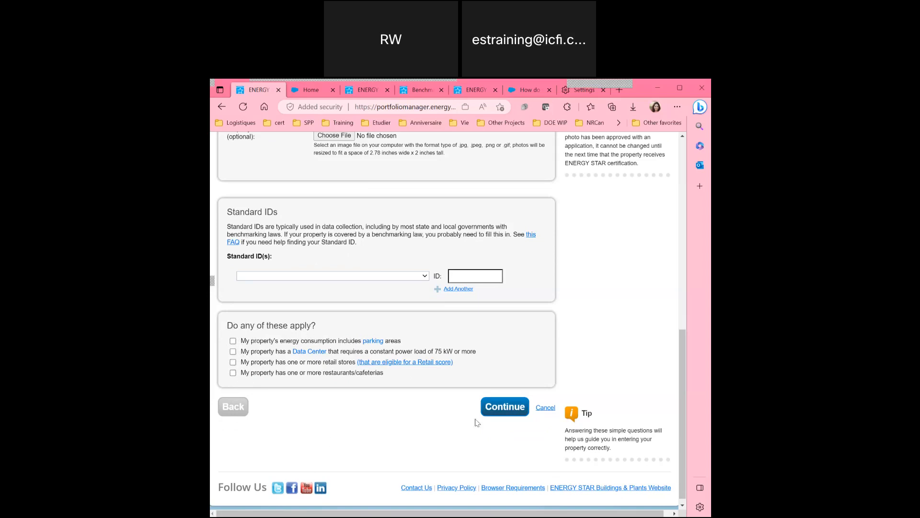
Continue to the 'How is it used?' page and scroll to the Office Property Use Detail table.
click(498, 410)
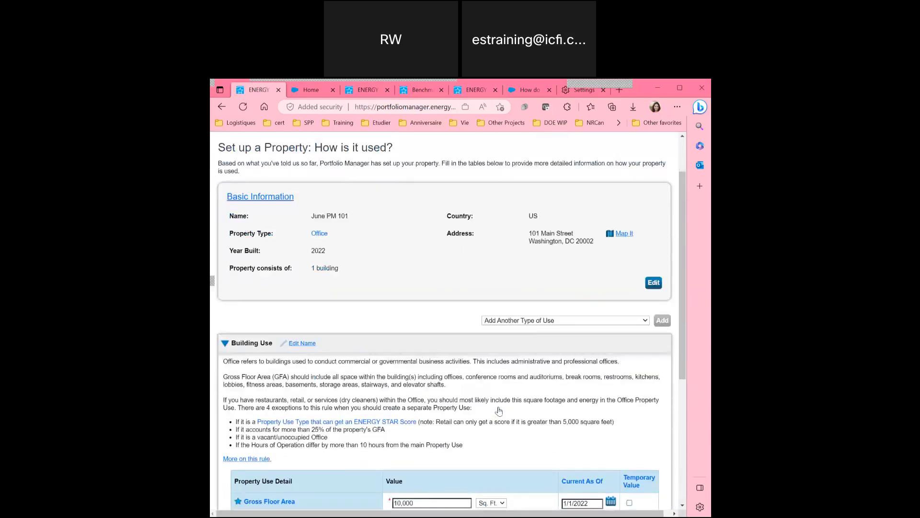
scroll(498, 410, down, 6)
scroll(498, 410, up, 5)
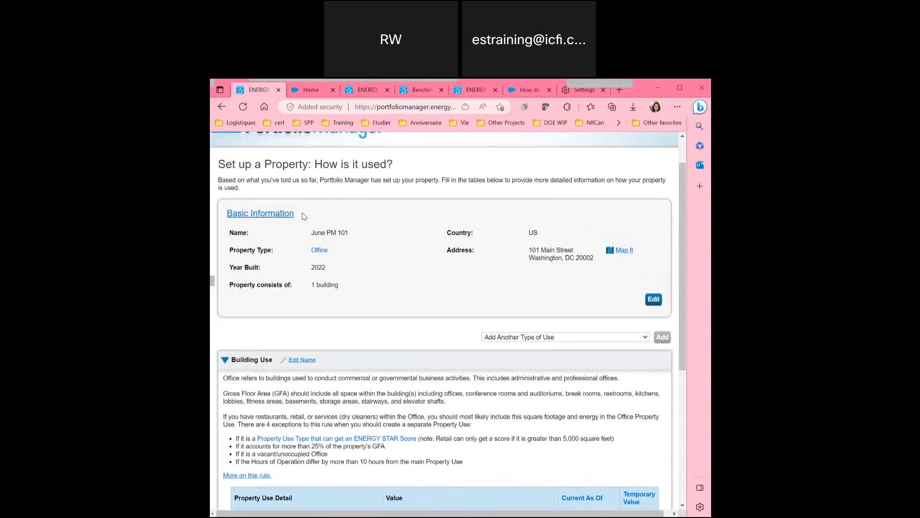
scroll(303, 216, down, 2)
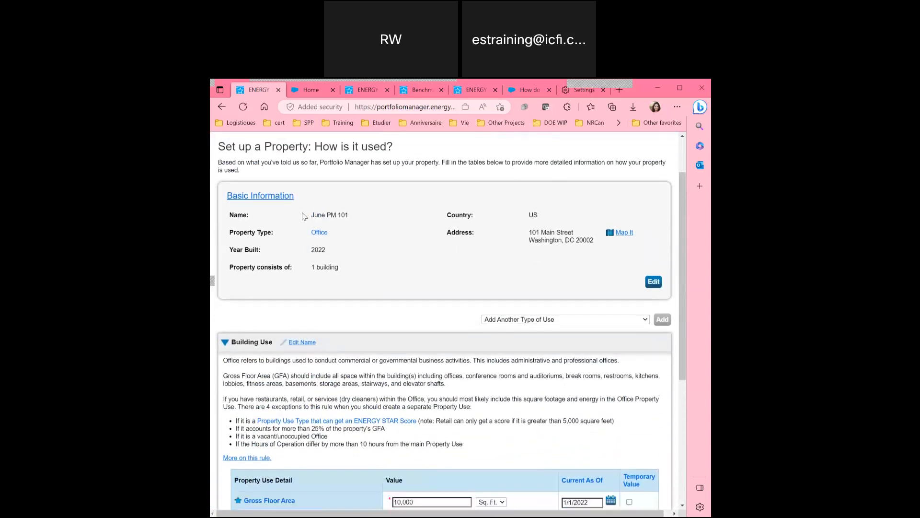
scroll(303, 216, down, 1)
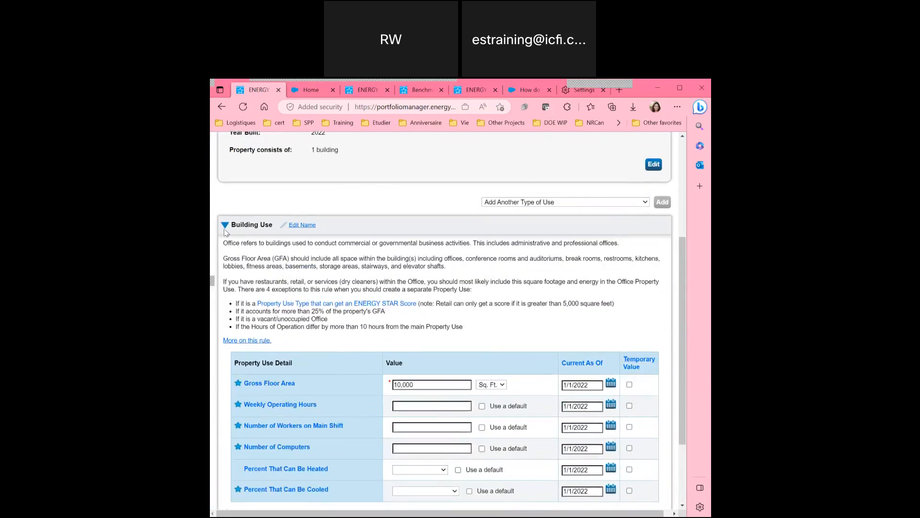
scroll(283, 262, down, 1)
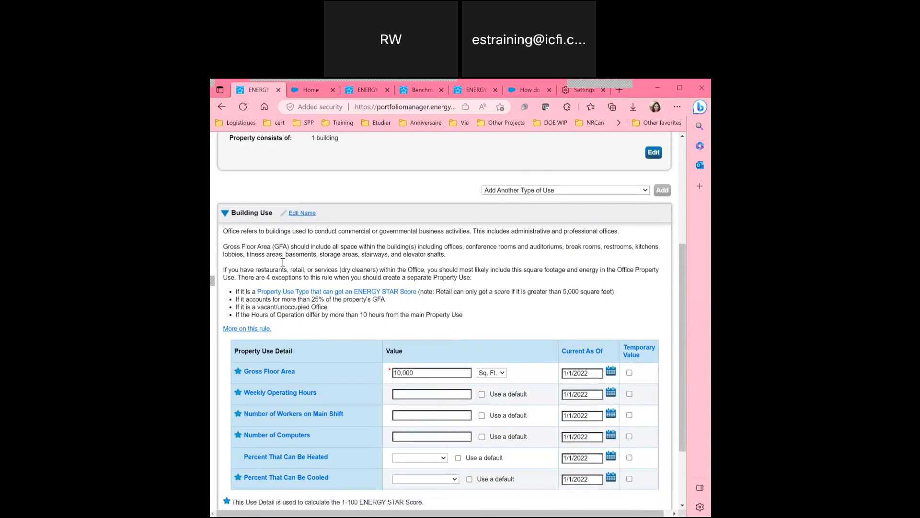
scroll(451, 160, up, 1)
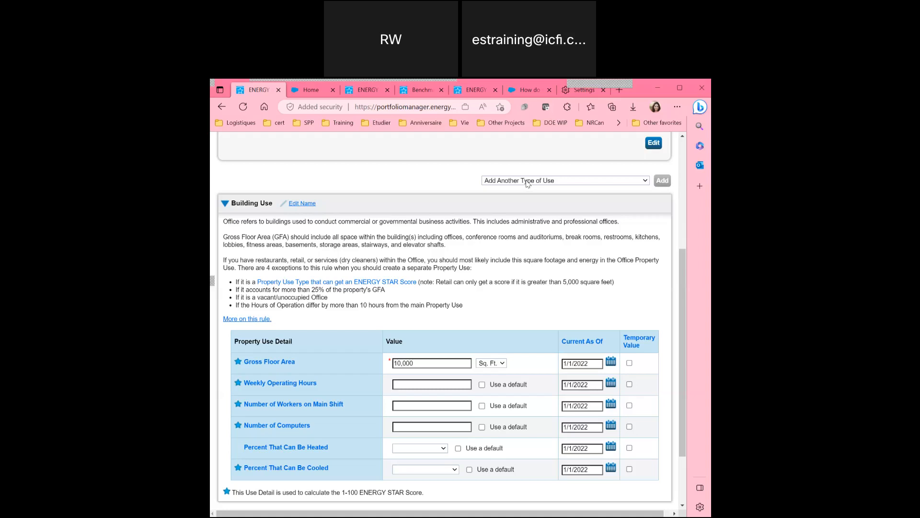
scroll(434, 295, down, 1)
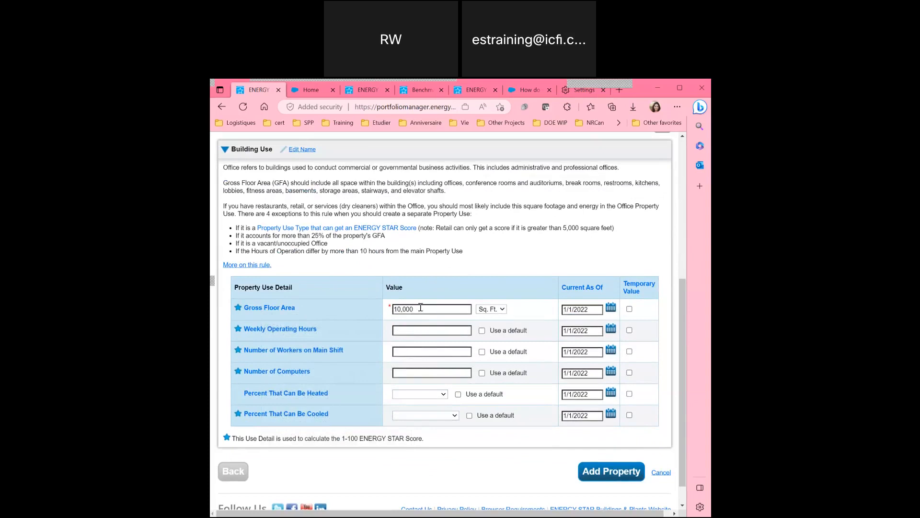
Enter 60 weekly operating hours, 40 workers on main shift and 30 computers.
click(405, 330)
text(60)
key(Tab)
click(403, 352)
text(40)
click(403, 373)
text(30)
Set both Percent Heated and Percent Cooled to 50% or more.
click(415, 395)
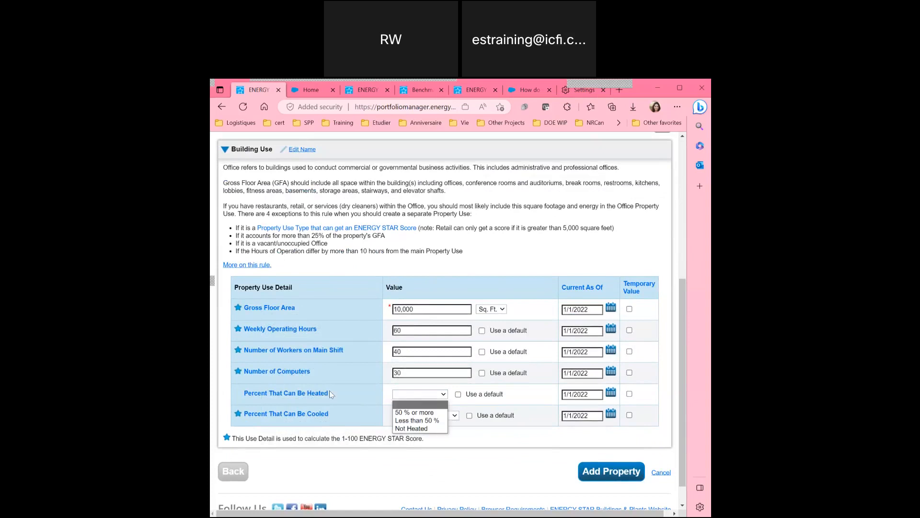
click(415, 413)
click(408, 416)
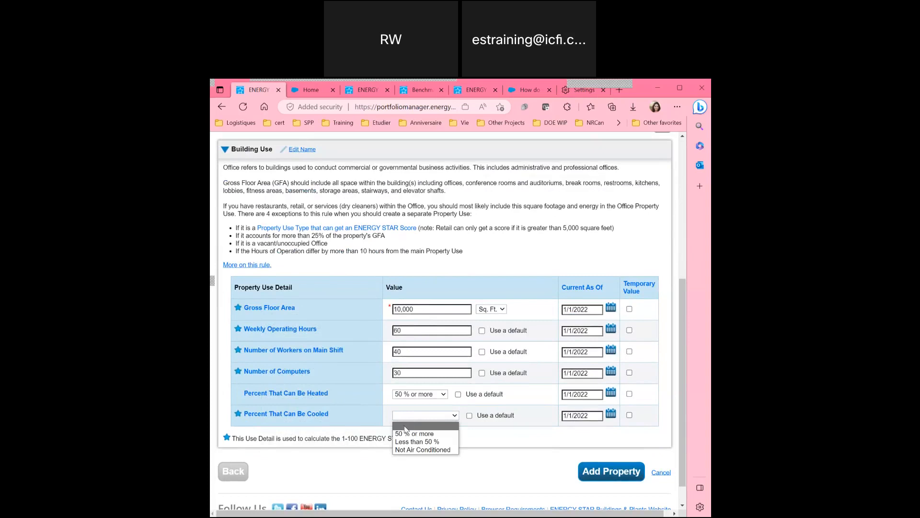
click(405, 433)
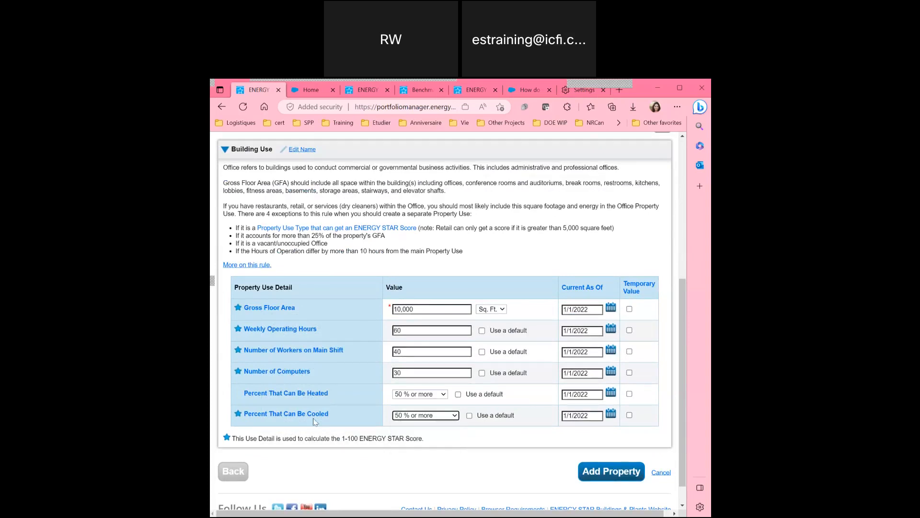
click(430, 417)
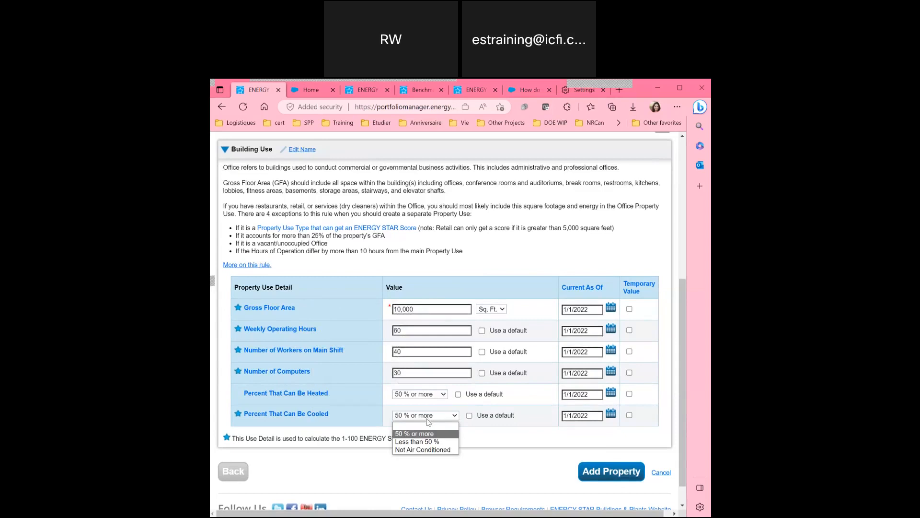
click(429, 417)
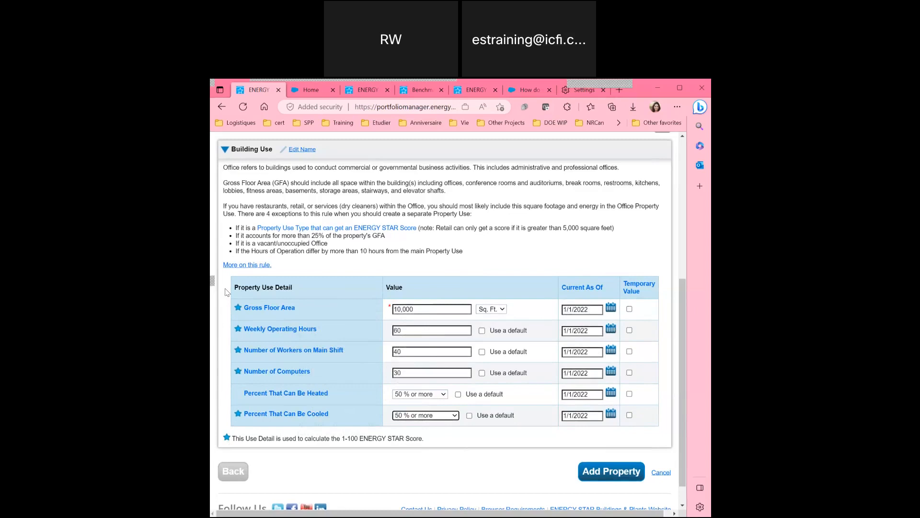
scroll(289, 253, up, 1)
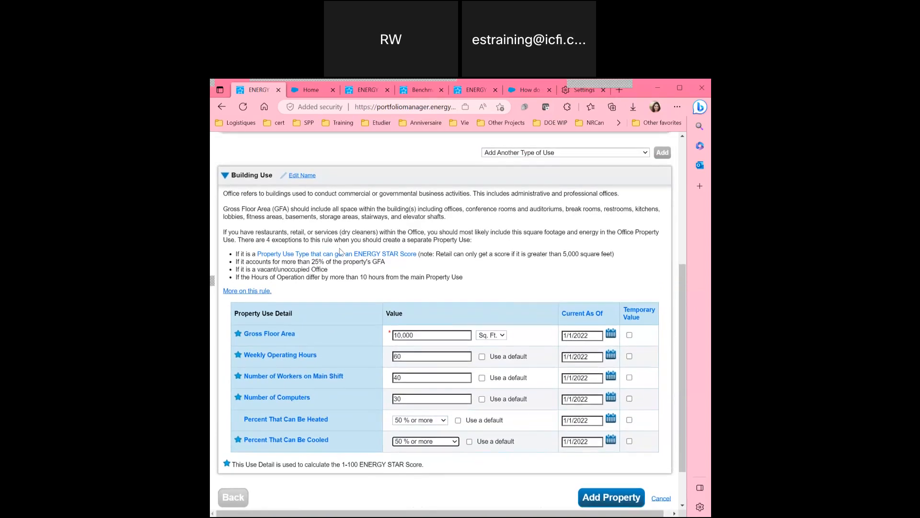
click(525, 153)
click(435, 226)
scroll(435, 225, down, 1)
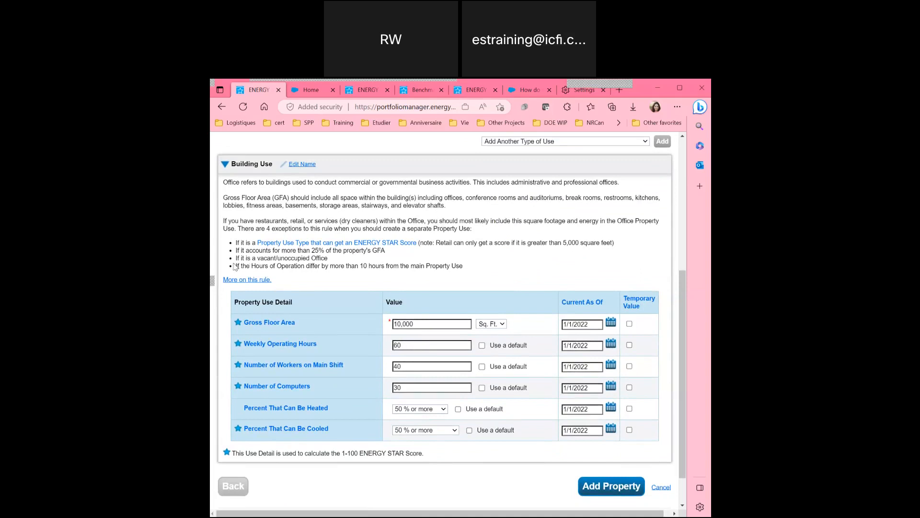
drag(237, 263, 464, 273)
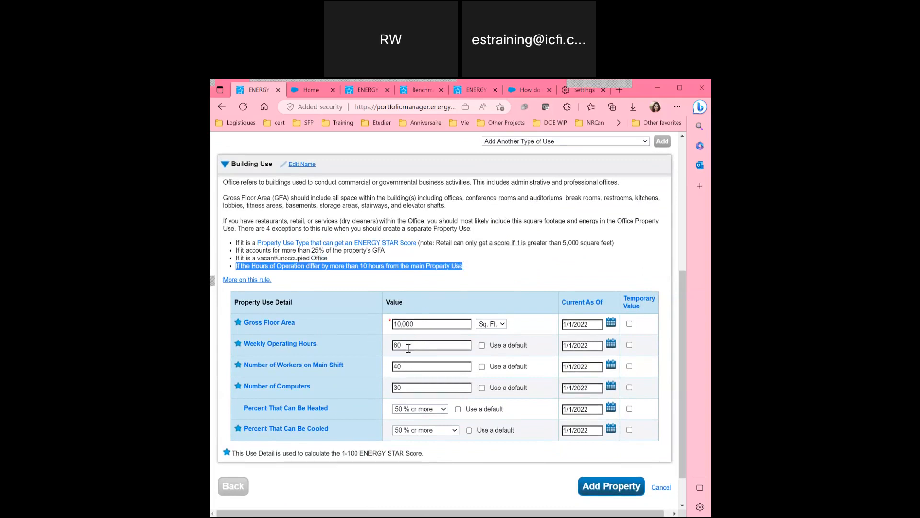
click(425, 268)
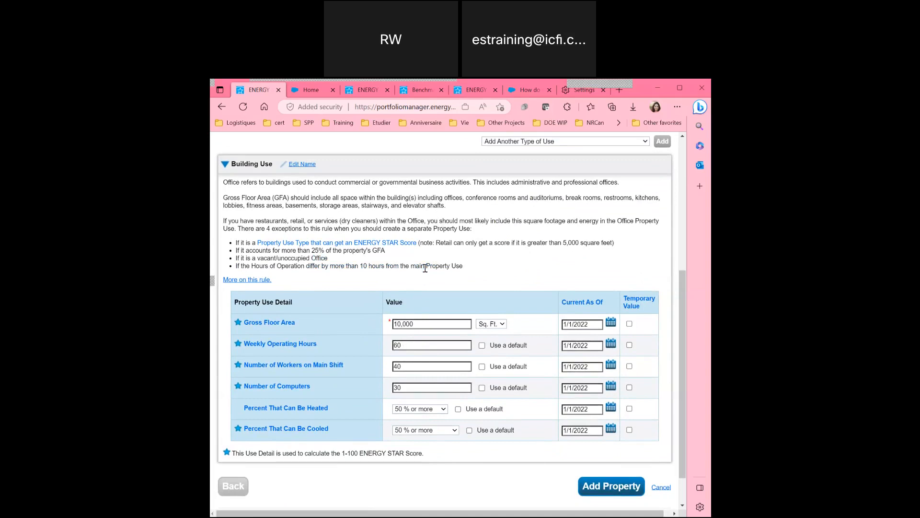
scroll(435, 262, up, 1)
click(545, 144)
Add a second Office use type to the property.
scroll(555, 208, down, 10)
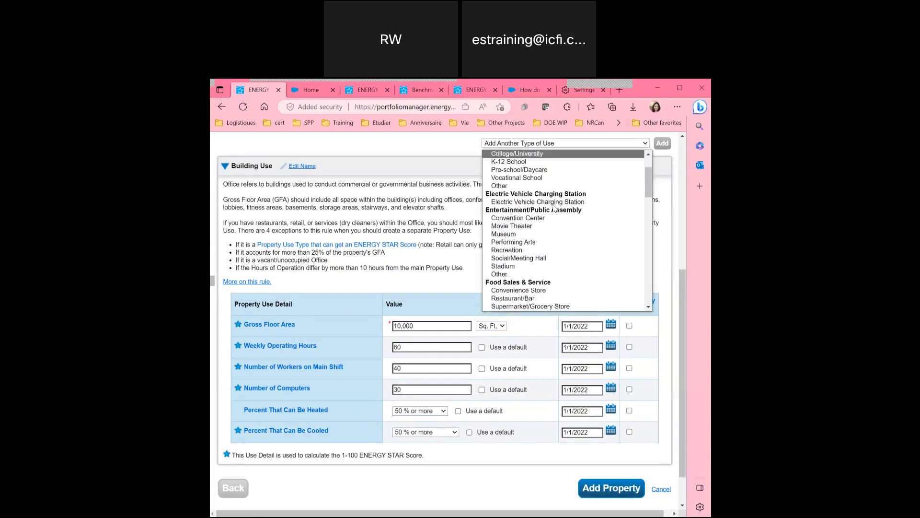
scroll(554, 208, down, 5)
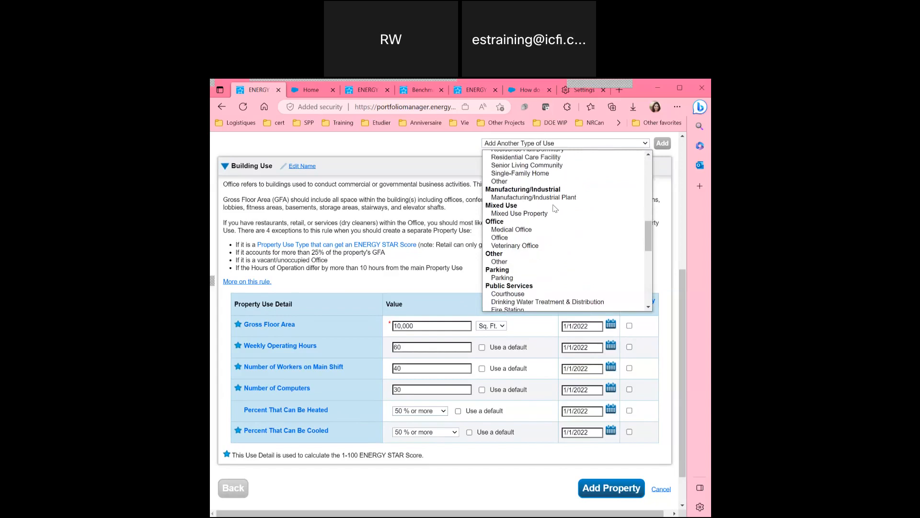
click(524, 220)
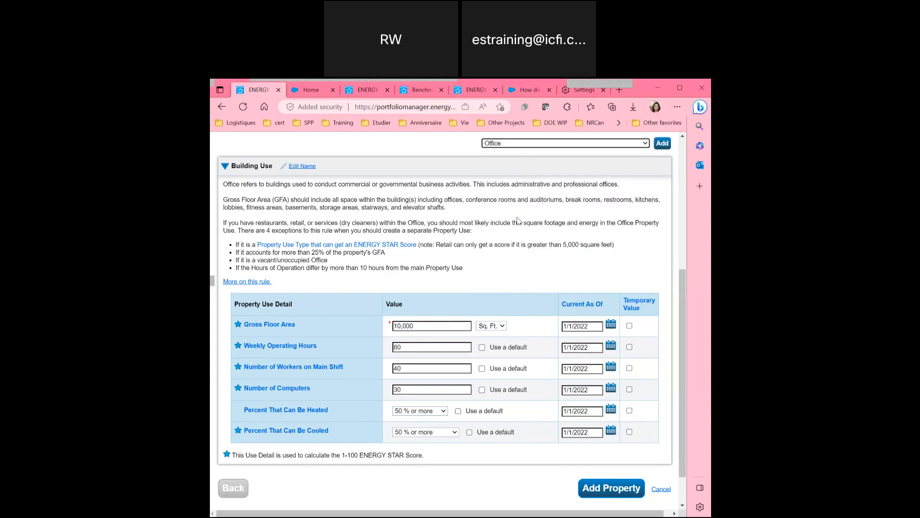
scroll(423, 247, down, 1)
scroll(423, 247, up, 2)
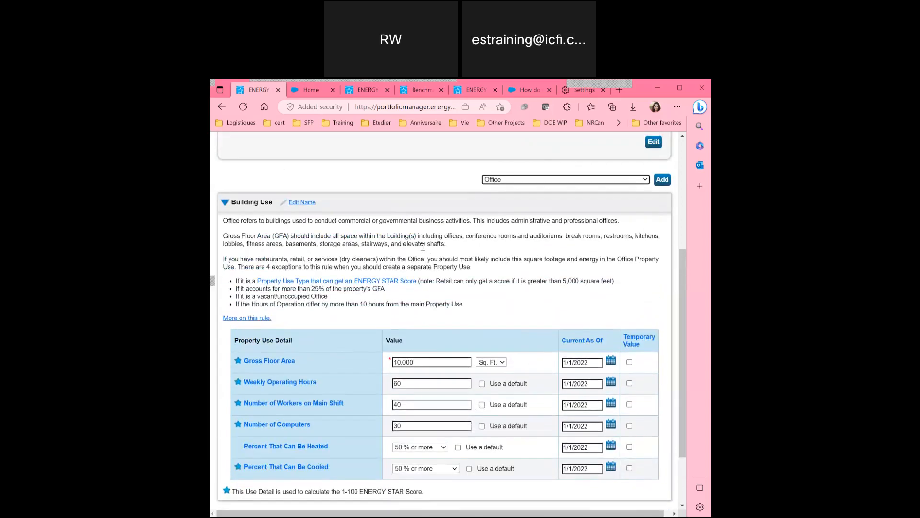
click(660, 181)
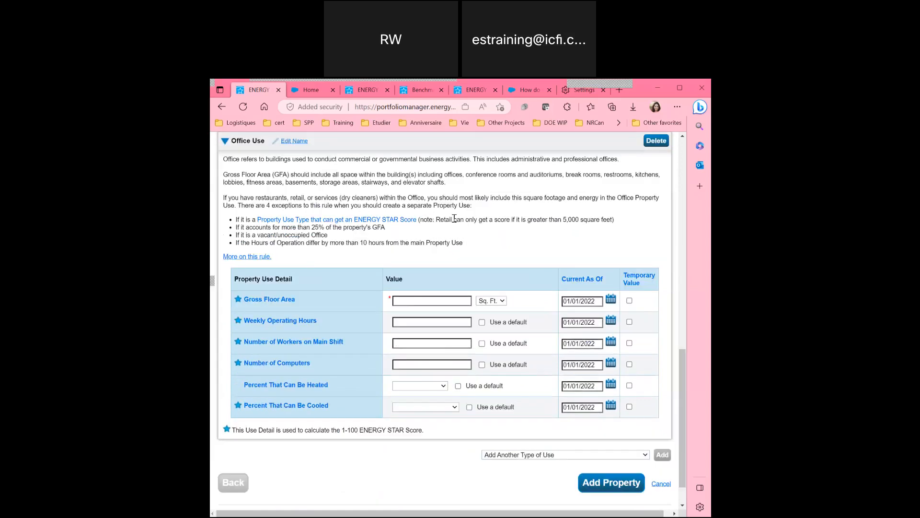
scroll(454, 218, up, 3)
scroll(455, 218, down, 3)
scroll(410, 235, up, 9)
Give the trial office 1,000 sq ft and 168 weekly hours, then delete it.
drag(411, 235, 391, 235)
text(,000)
scroll(407, 235, down, 1)
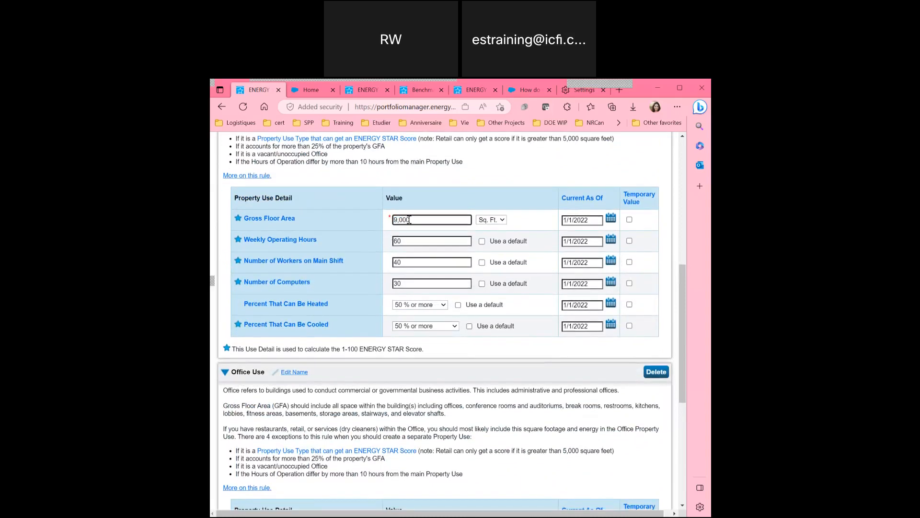
scroll(411, 239, down, 5)
click(413, 260)
text(1,000)
click(401, 285)
text(168)
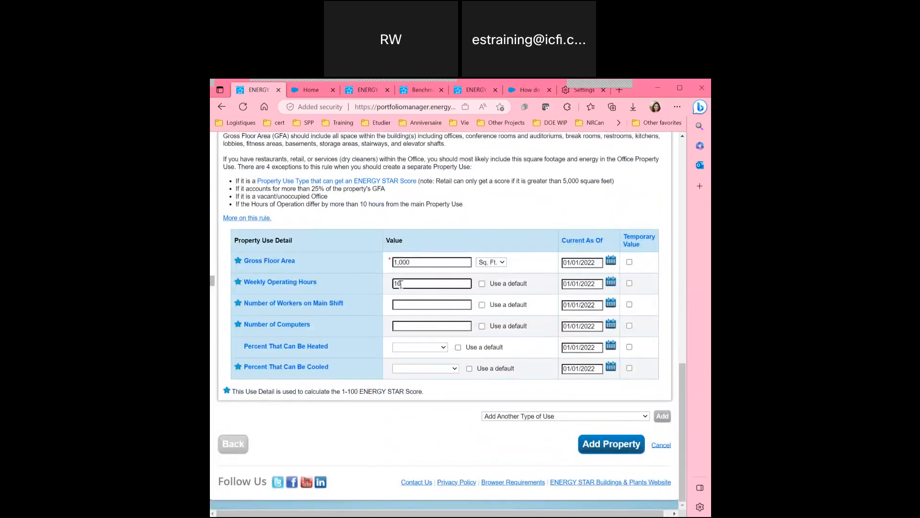
click(408, 305)
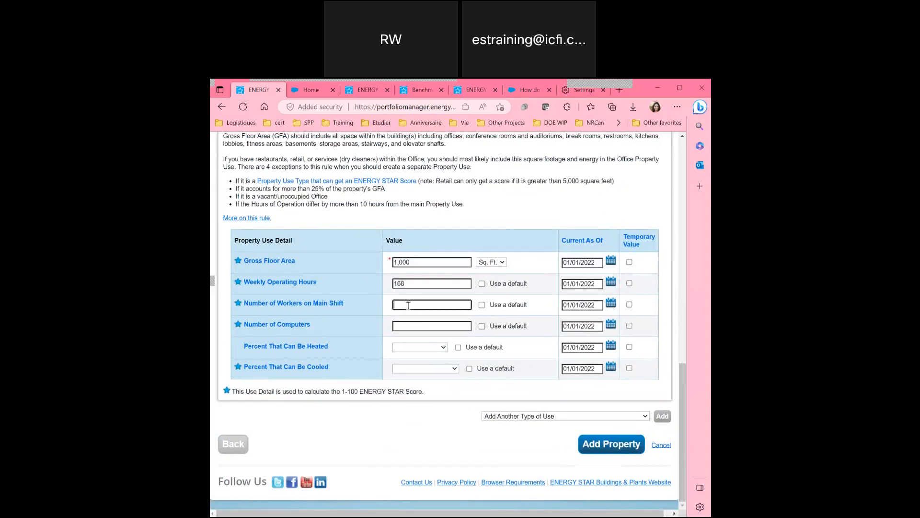
scroll(408, 306, up, 3)
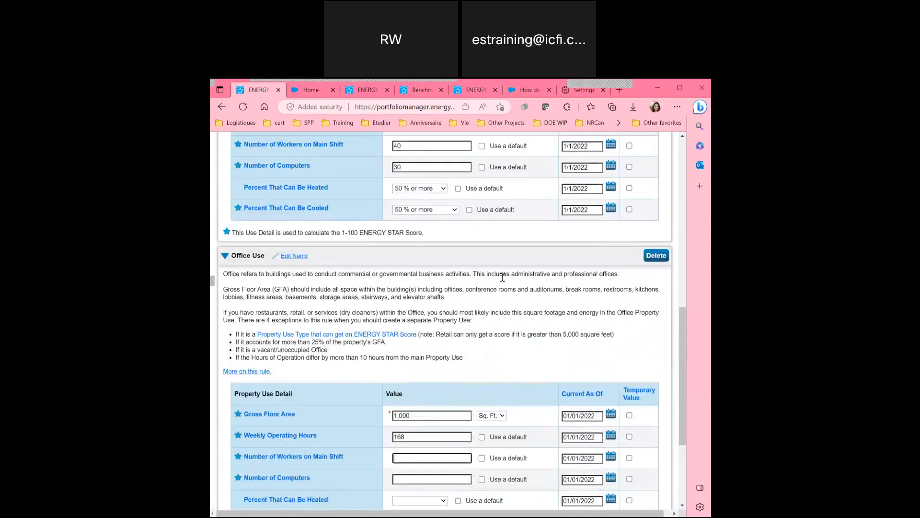
click(657, 255)
click(530, 341)
Re-enter the office's Gross Floor Area as 10000 and add the property.
scroll(484, 280, down, 4)
click(397, 378)
text(0)
click(434, 379)
key(BackSpace)
key(BackSpace)
key(BackSpace)
key(BackSpace)
key(BackSpace)
key(BackSpace)
text(10000)
scroll(435, 379, down, 1)
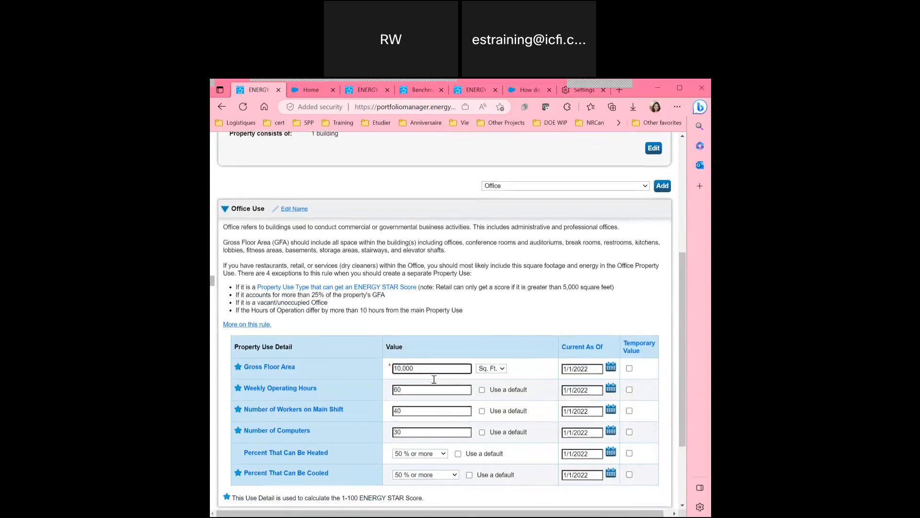
scroll(434, 379, down, 3)
scroll(606, 467, up, 3)
scroll(606, 466, down, 3)
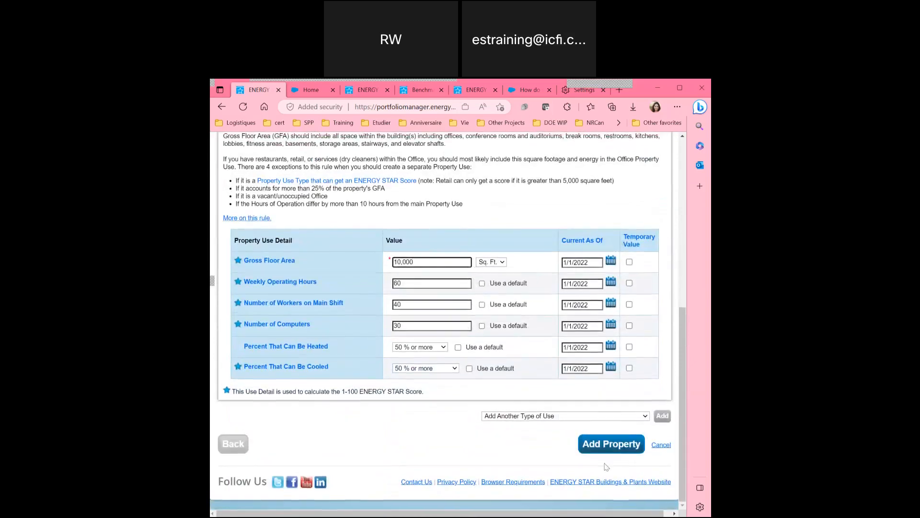
click(629, 448)
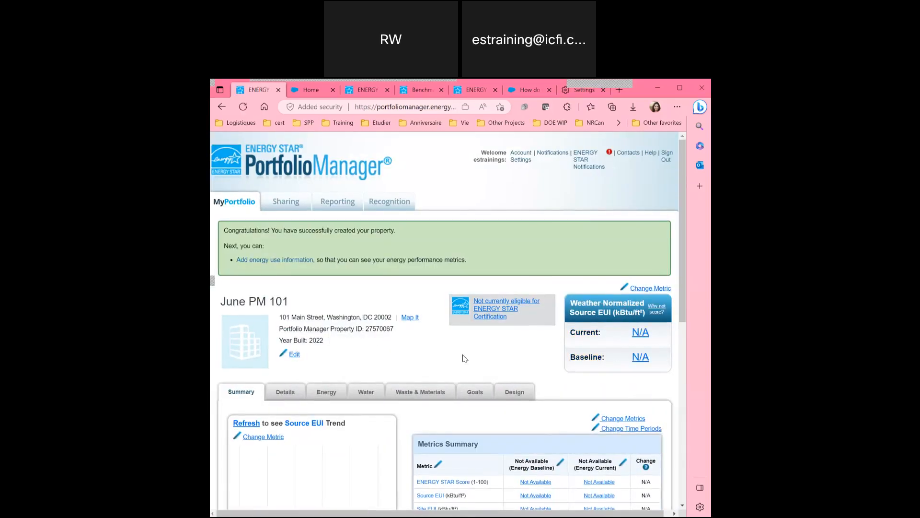
Review the June PM 101 summary metrics, all Not Available, and switch to the Energy tab.
scroll(464, 358, down, 3)
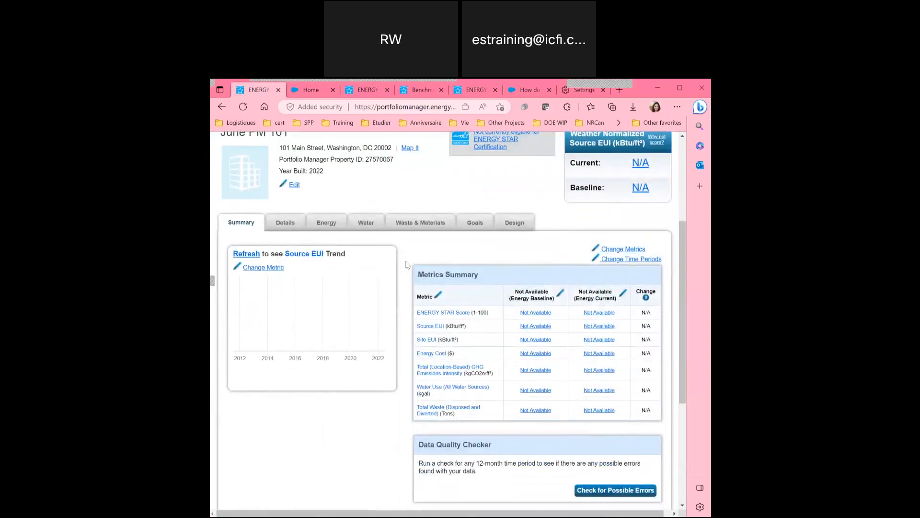
scroll(406, 265, up, 1)
scroll(407, 265, up, 1)
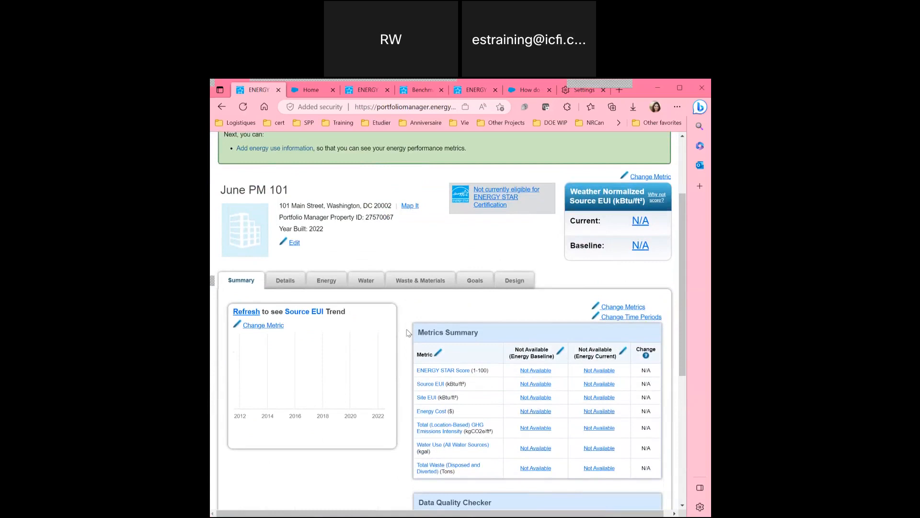
scroll(408, 329, down, 3)
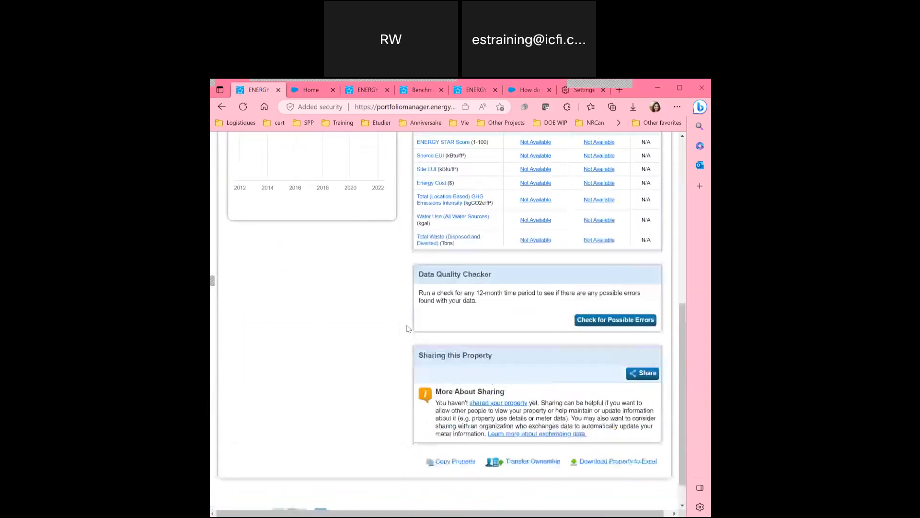
scroll(334, 286, up, 5)
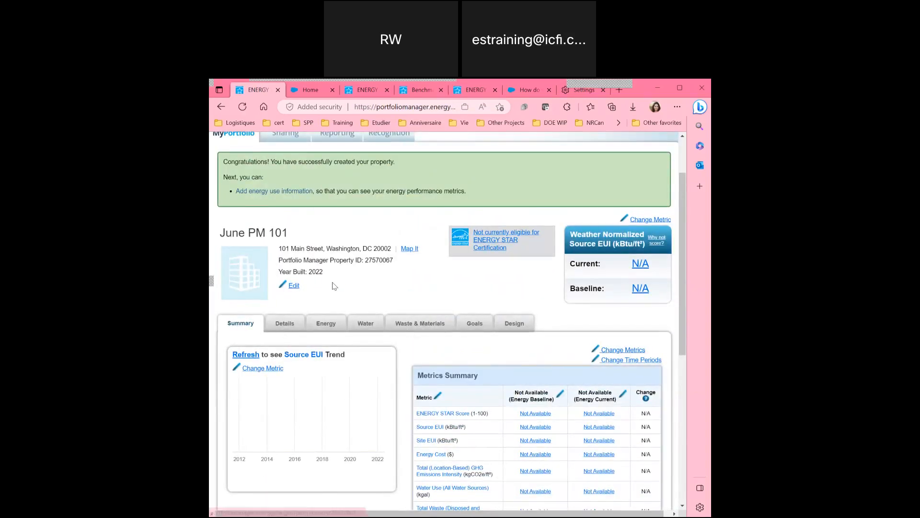
click(328, 324)
Choose Add A Meter on June PM 101's Energy tab.
scroll(361, 297, down, 3)
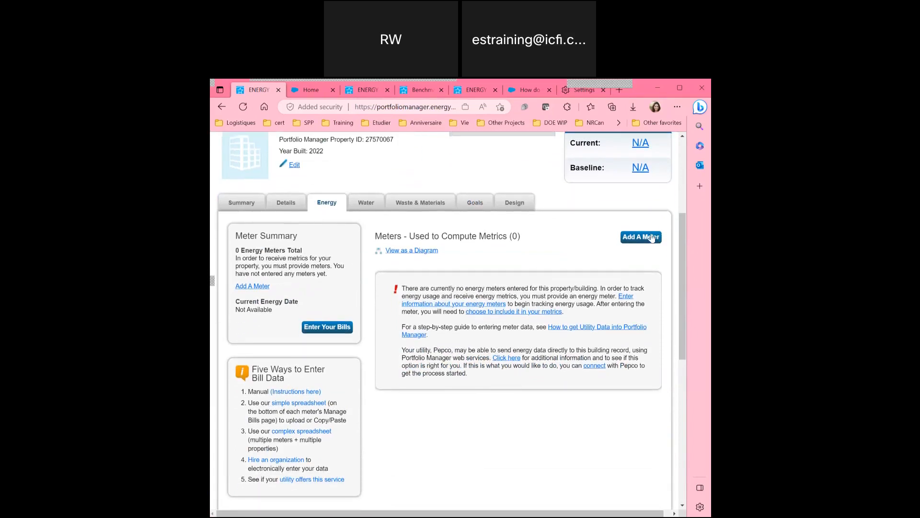
click(651, 238)
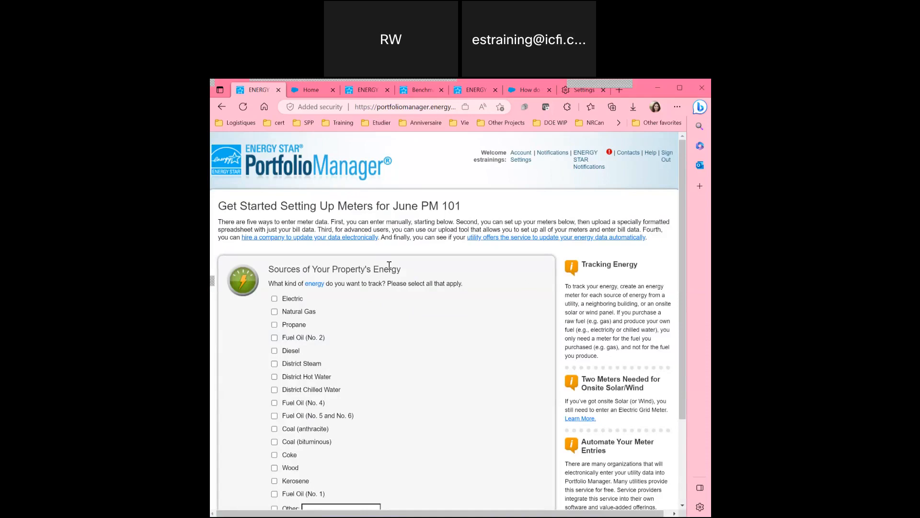
Select Electric purchased from the grid, after trying and dropping solar and wind sources.
scroll(389, 265, down, 1)
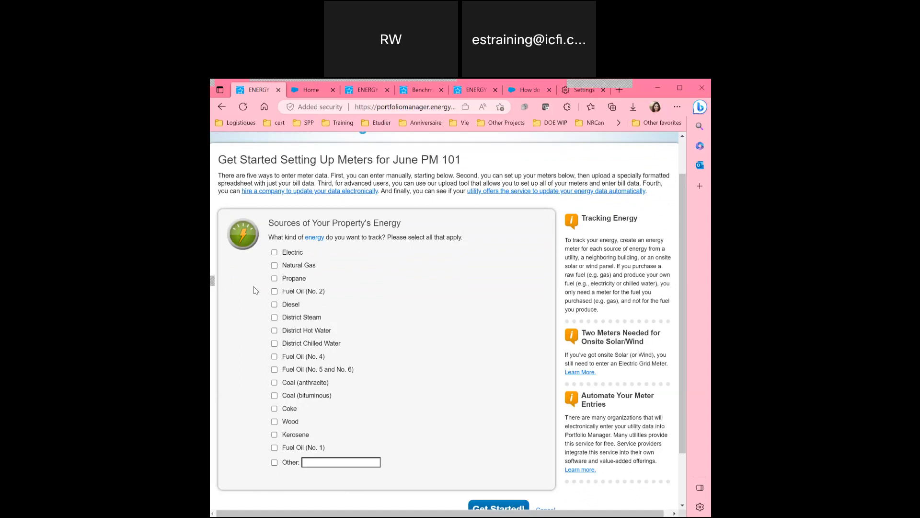
click(274, 252)
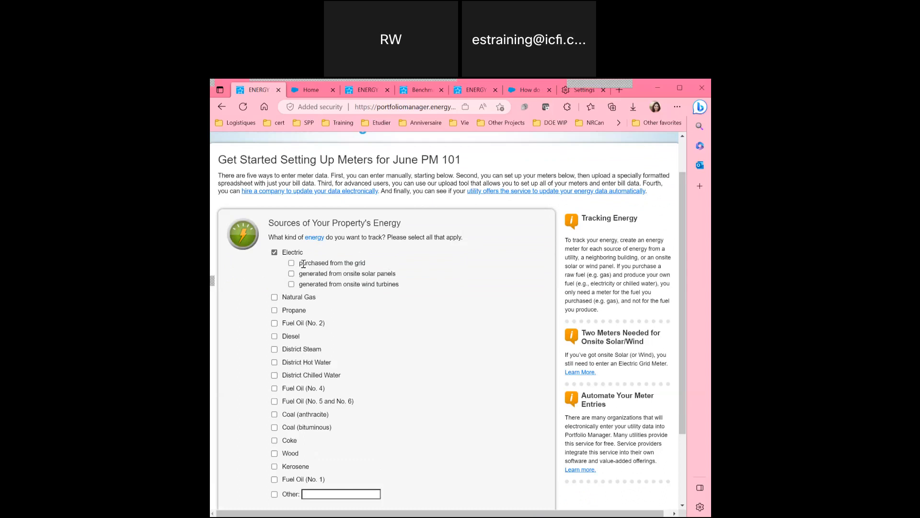
click(292, 273)
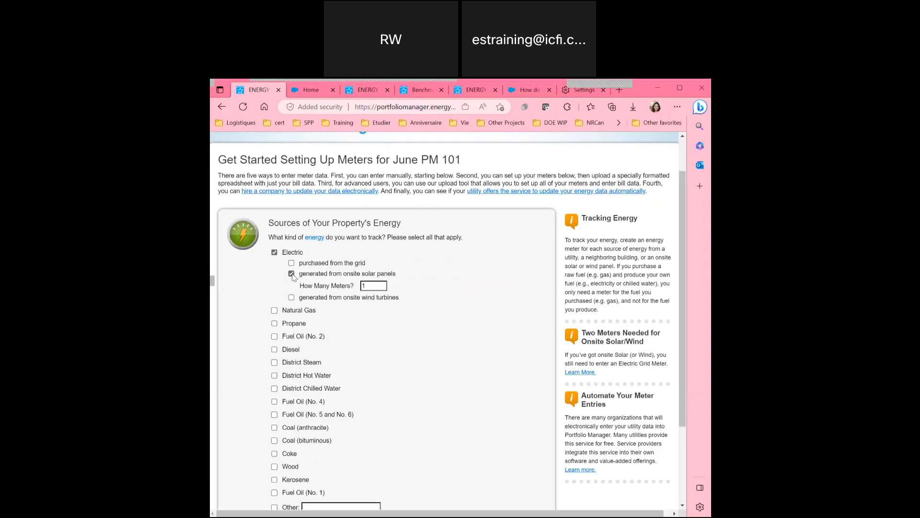
click(291, 298)
click(291, 297)
click(292, 273)
click(291, 263)
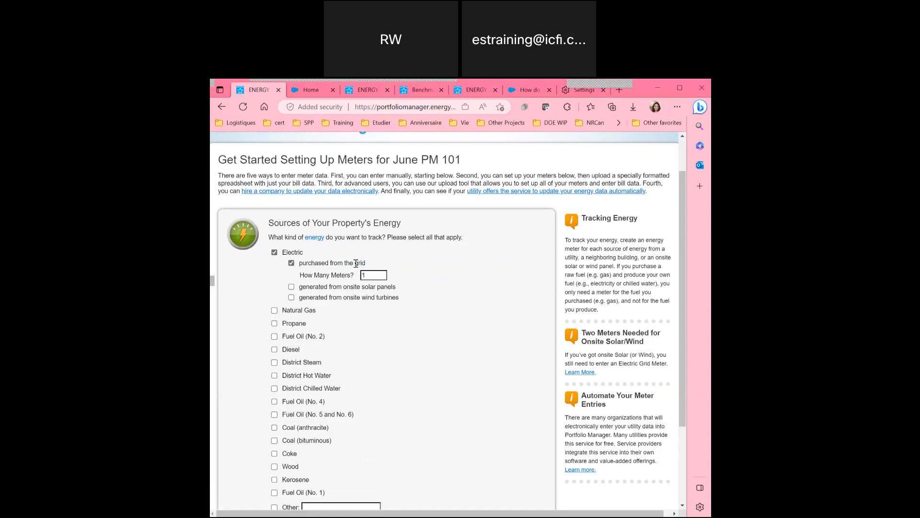
Add a Natural Gas meter as well and proceed with Get Started!
scroll(356, 263, down, 1)
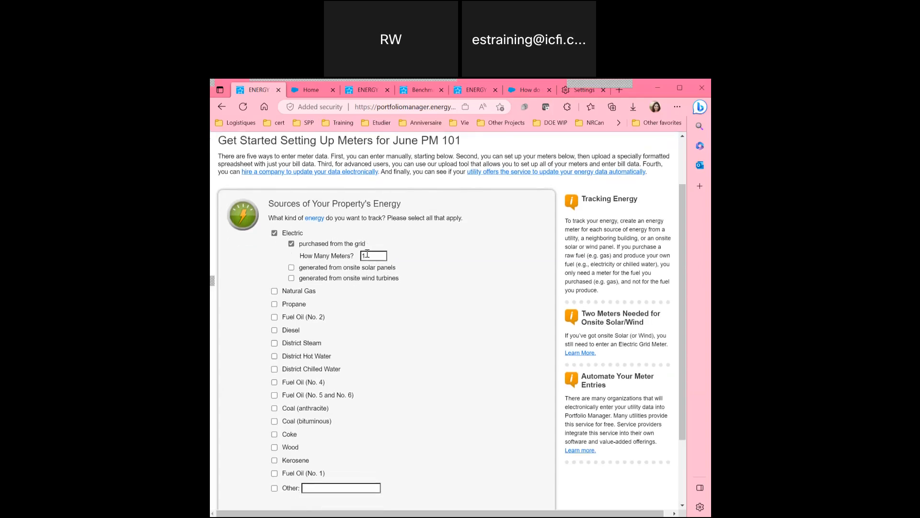
click(274, 291)
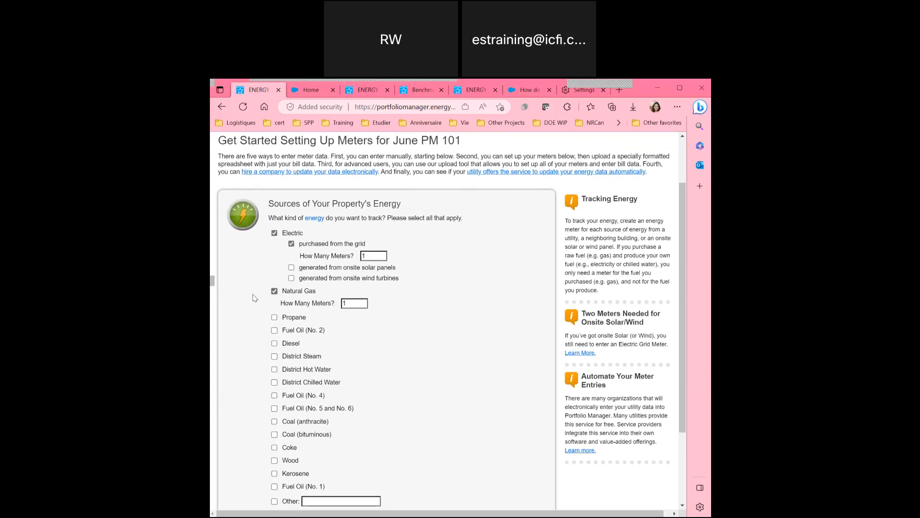
scroll(254, 298, down, 1)
scroll(254, 298, down, 4)
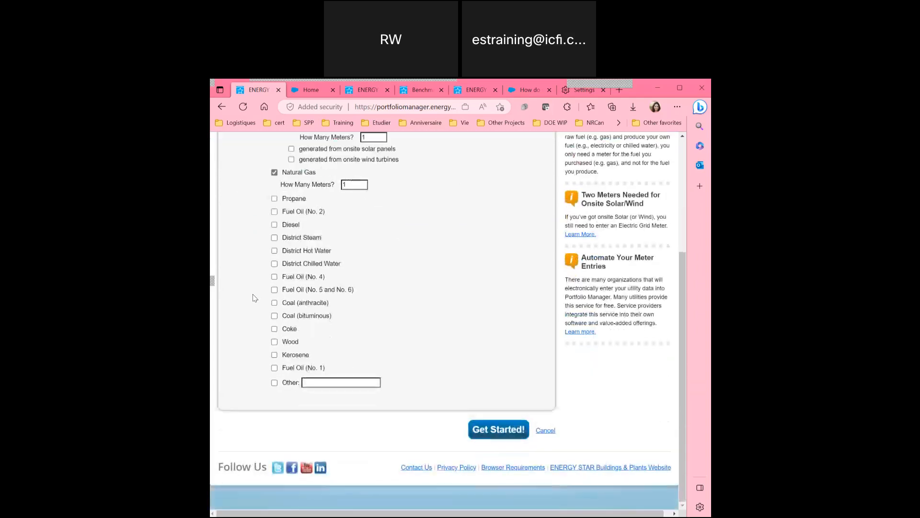
click(490, 445)
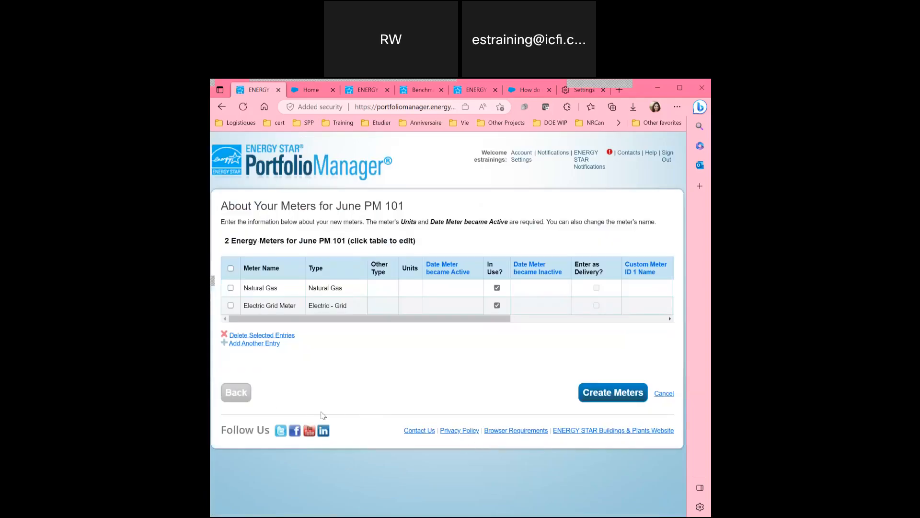
click(237, 393)
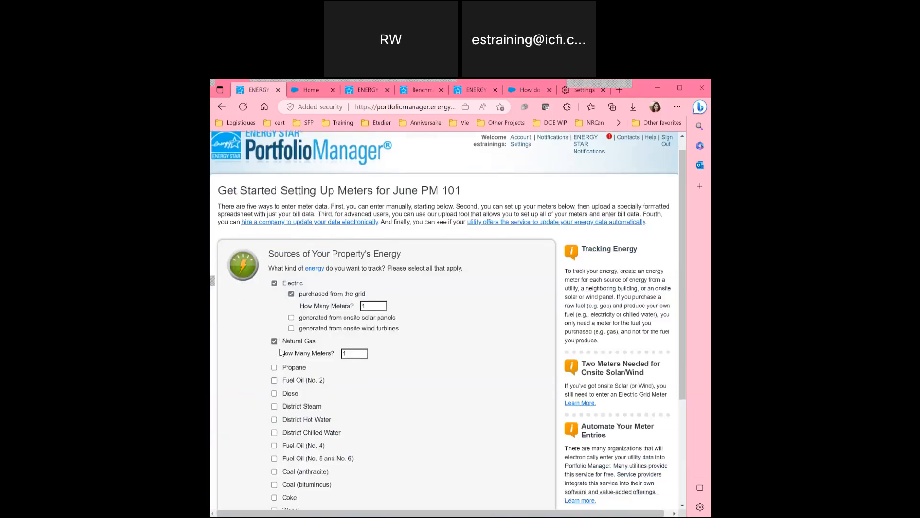
scroll(281, 353, down, 3)
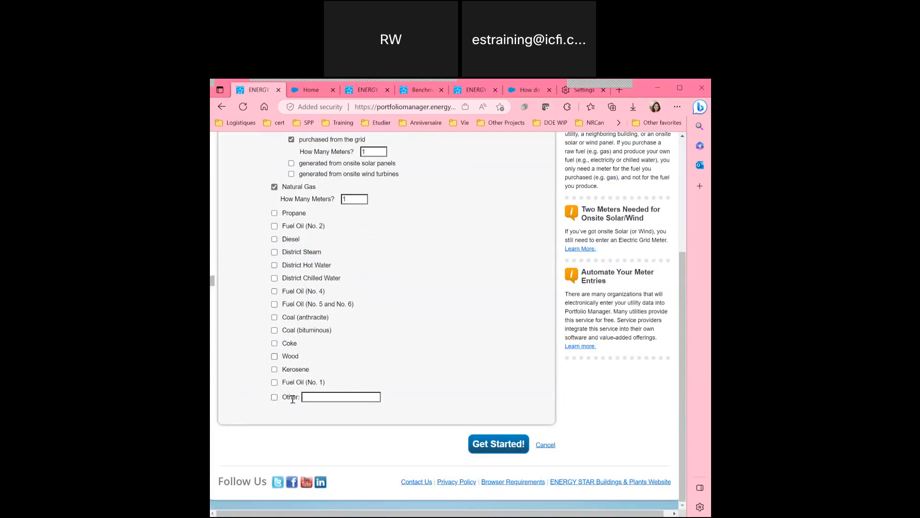
scroll(244, 285, up, 1)
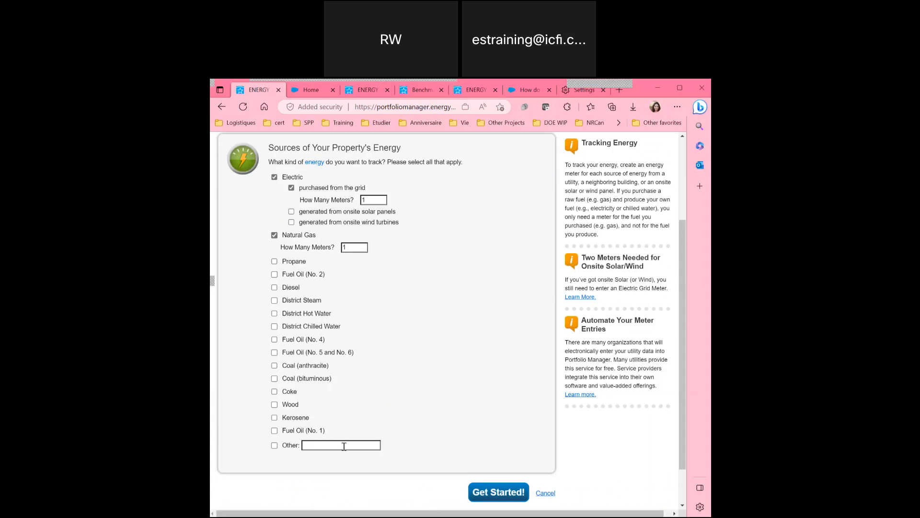
click(494, 498)
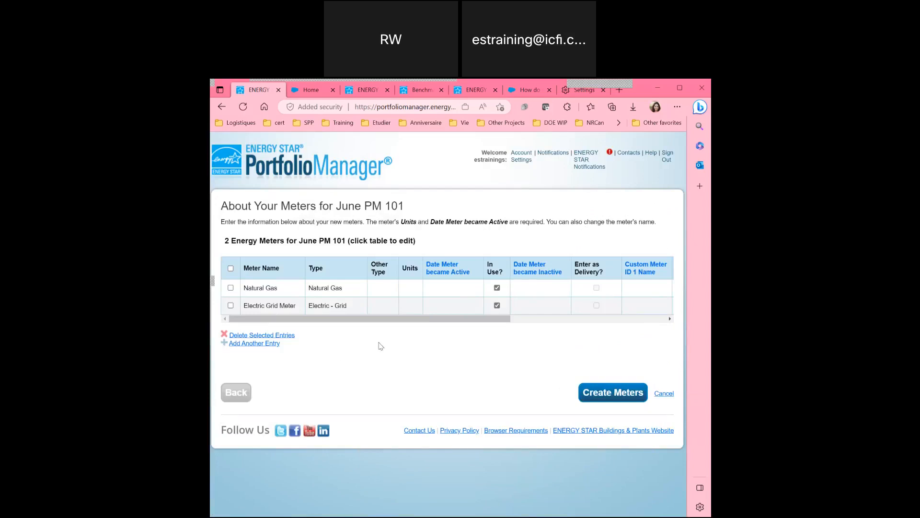
Append '-account number' to the Natural Gas meter name.
click(266, 287)
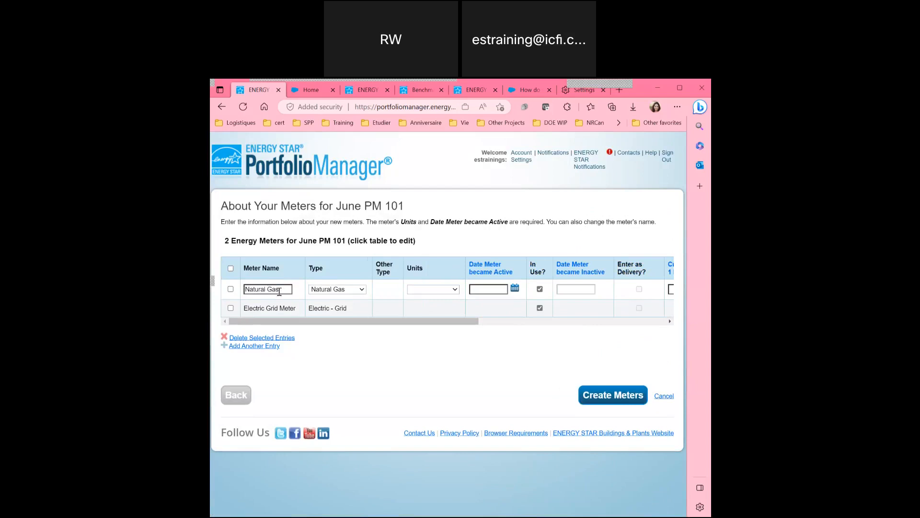
click(285, 242)
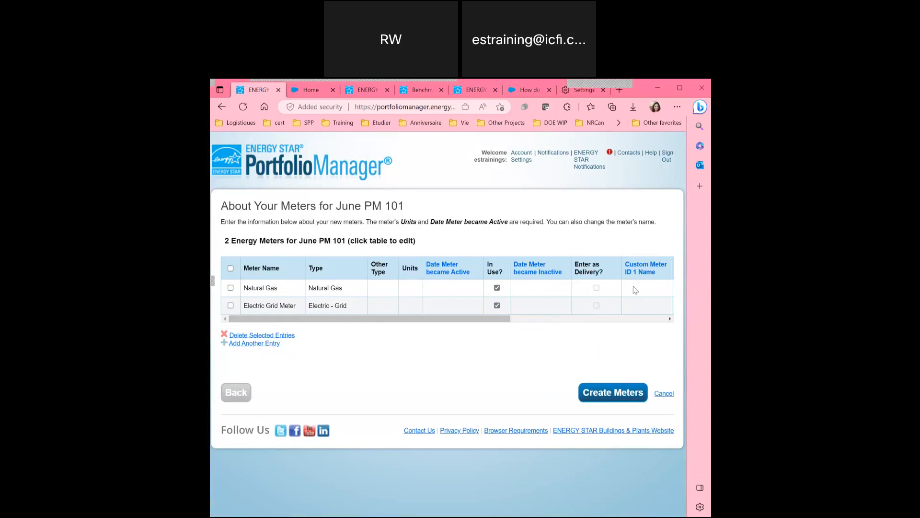
click(263, 287)
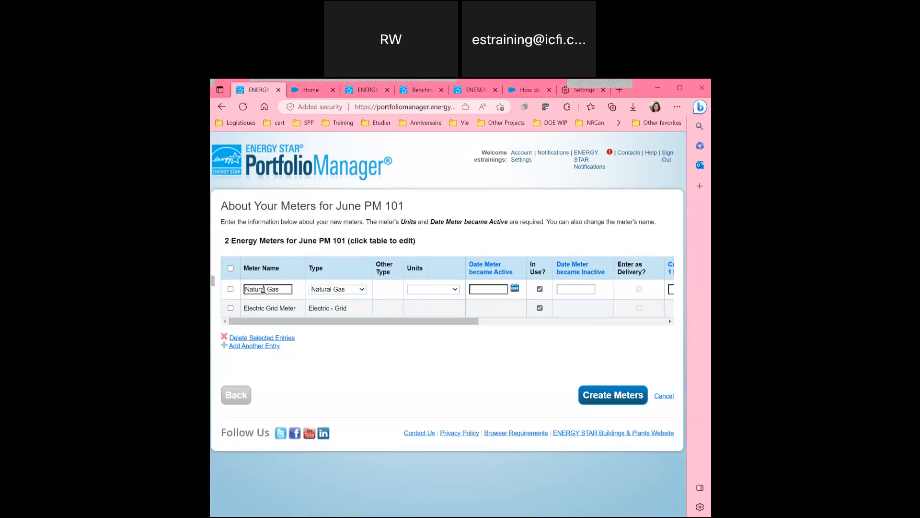
click(262, 289)
click(282, 289)
text(-)
text(account)
text( n)
text(umber)
key(Home)
text(Natural Gas-)
Append '- account number' to the Electric Grid Meter name and return to the meter table.
click(269, 309)
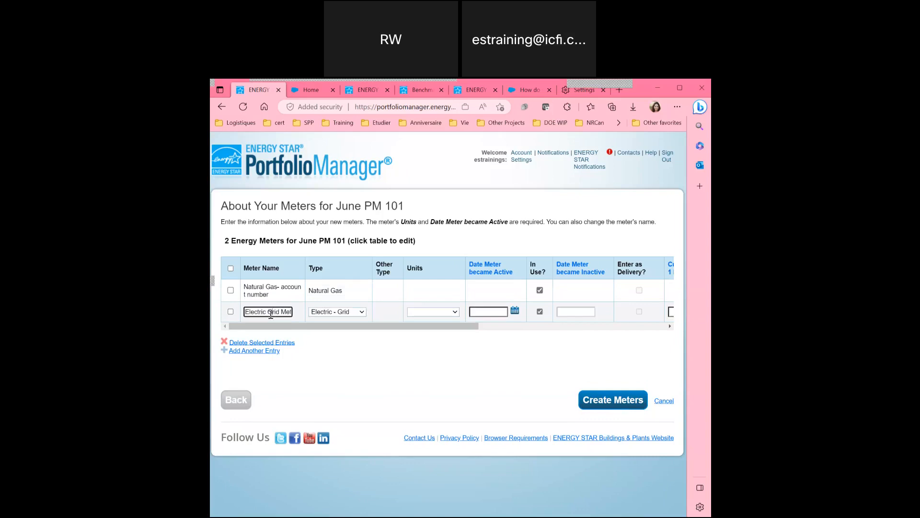
key(End)
text(- account number)
key(Return)
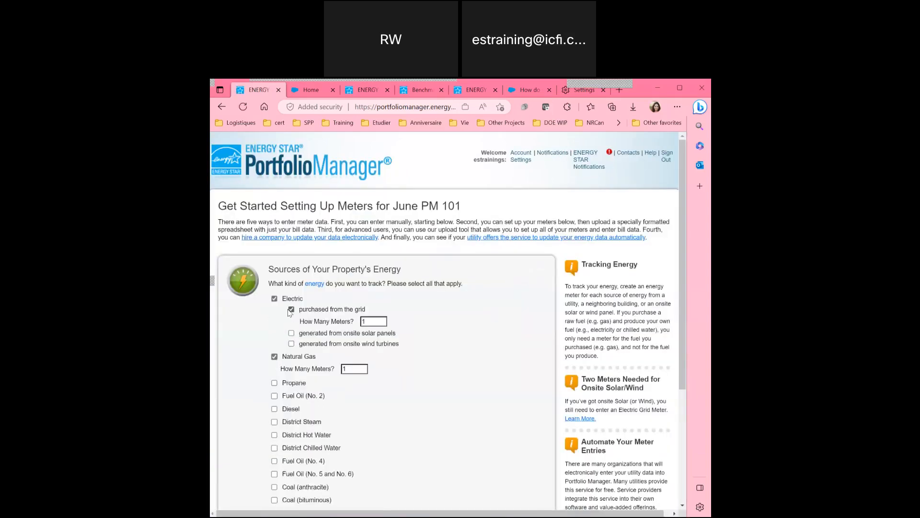
scroll(297, 288, down, 4)
click(503, 445)
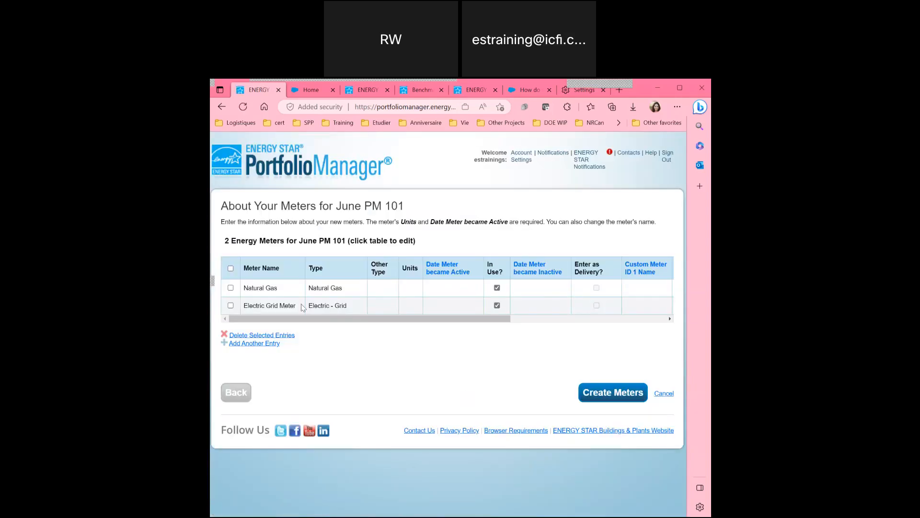
Fix the names to 'Natural Gas- account number' and 'Electric Grid Meter-account number', keeping type Natural Gas.
click(272, 288)
text(Gas- a)
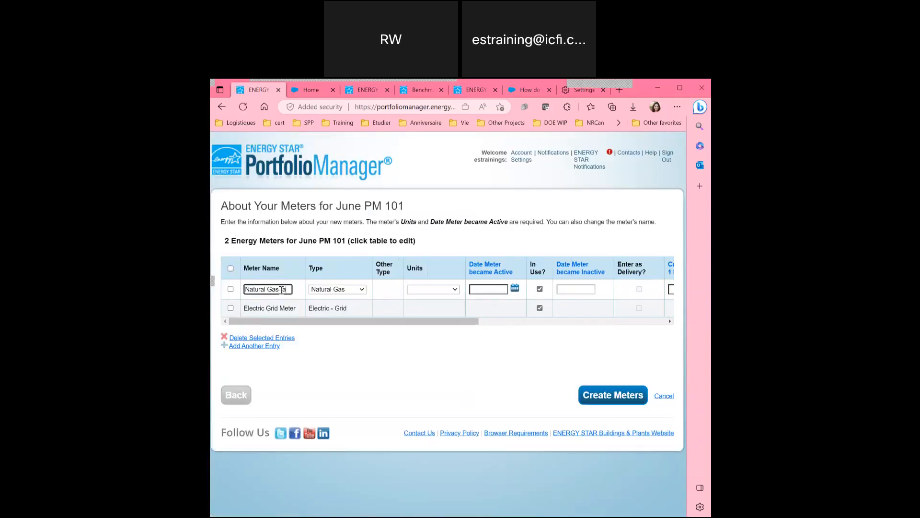
text(ccount number)
click(272, 310)
click(286, 311)
key(Right)
key(Right)
key(Right)
key(Right)
text(-account numb)
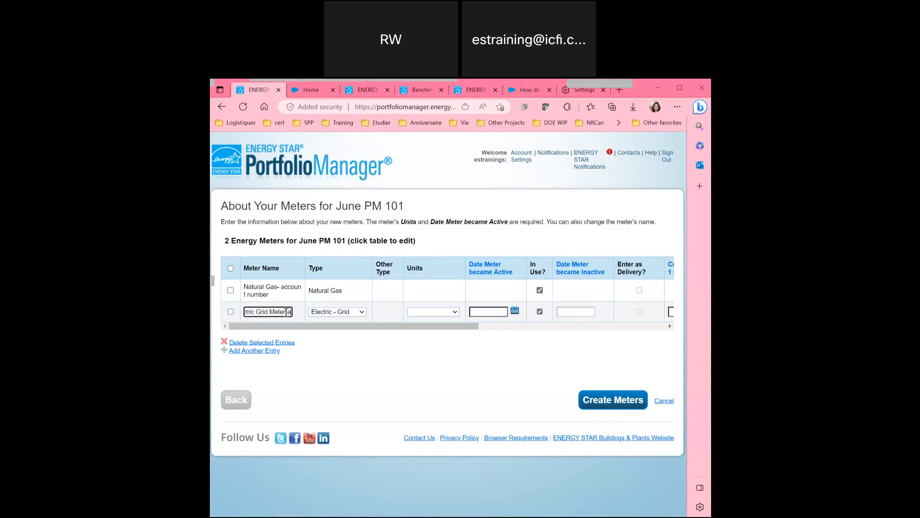
text(er)
click(335, 291)
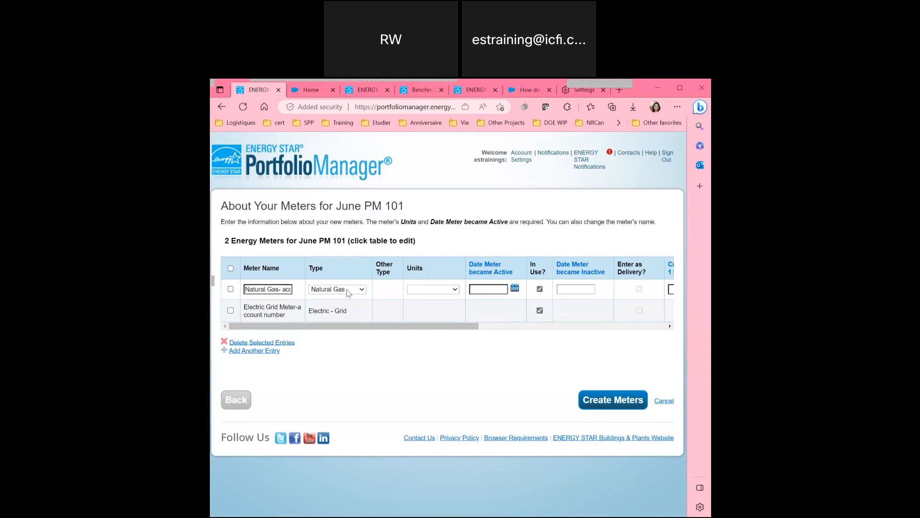
click(347, 290)
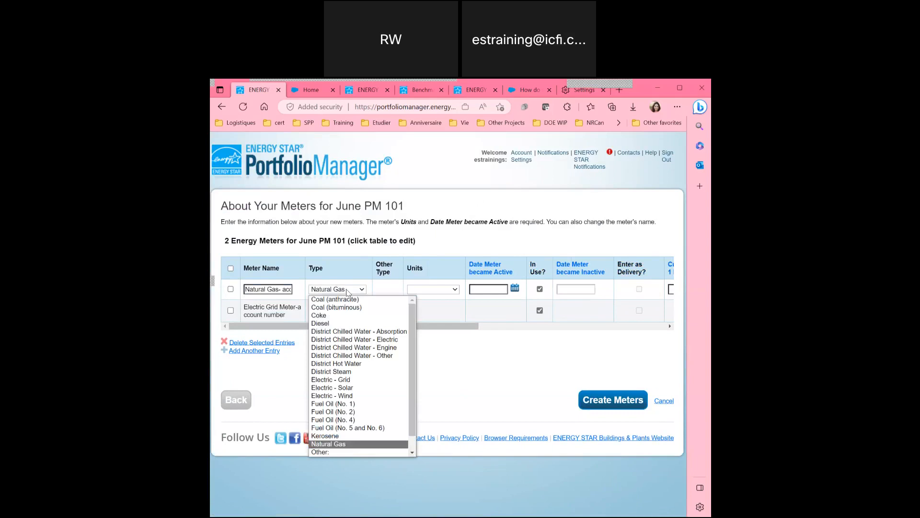
click(347, 290)
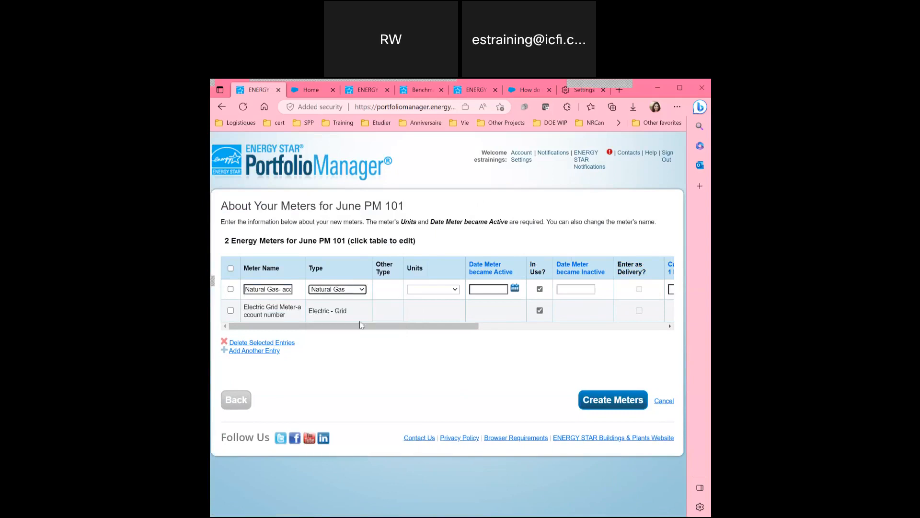
Set the Natural Gas meter units to kBtu and the Electric Grid meter units to kWh.
click(426, 291)
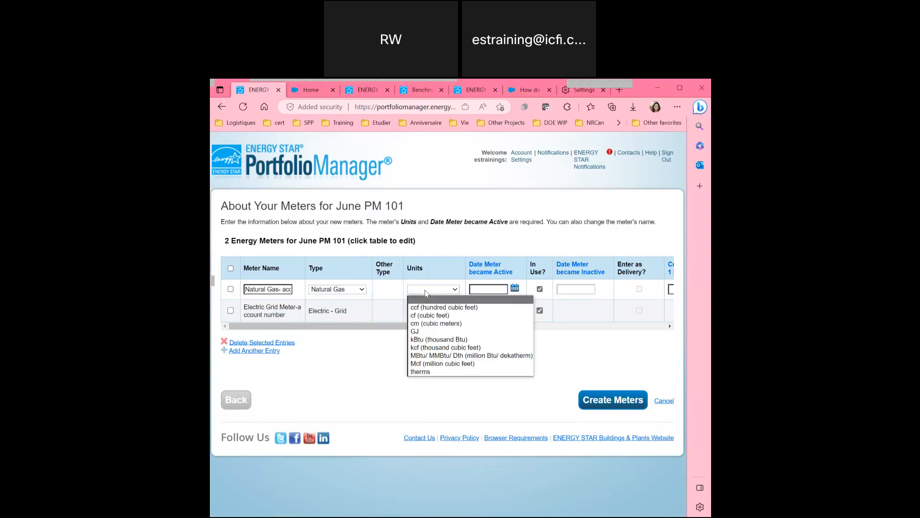
click(431, 338)
click(436, 315)
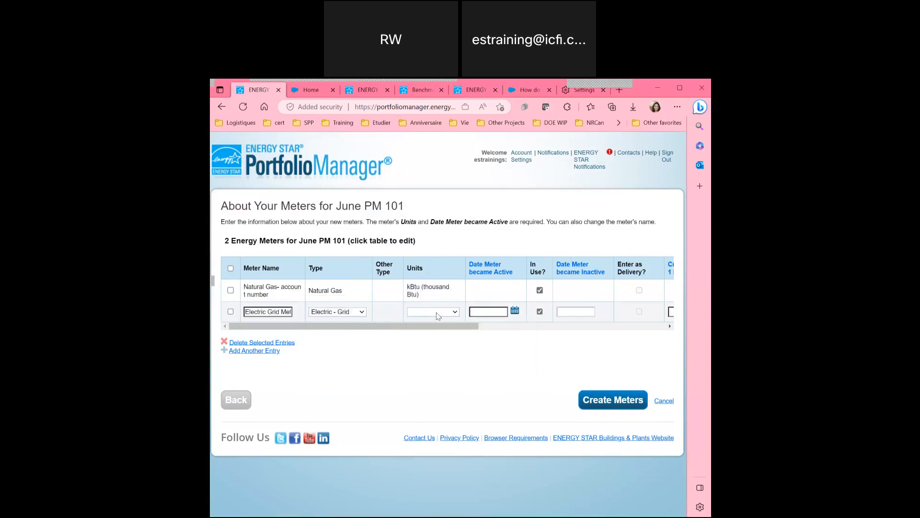
click(445, 314)
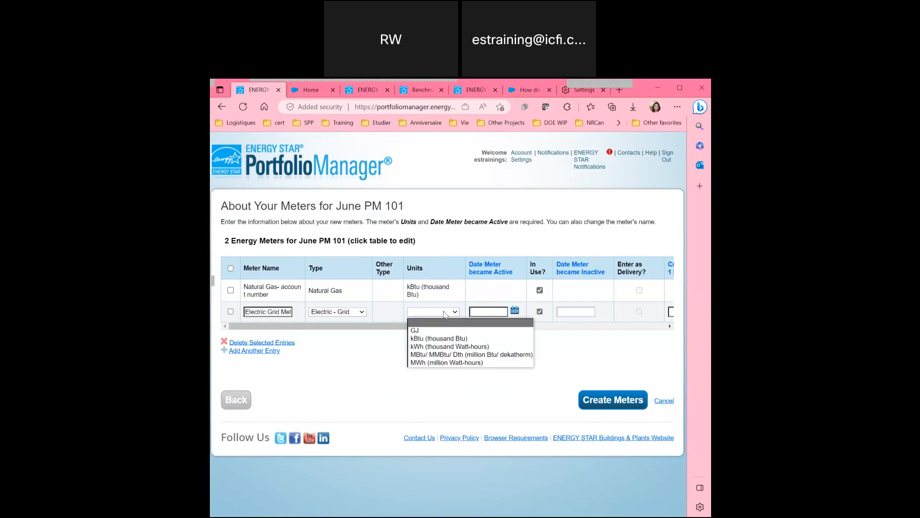
click(441, 347)
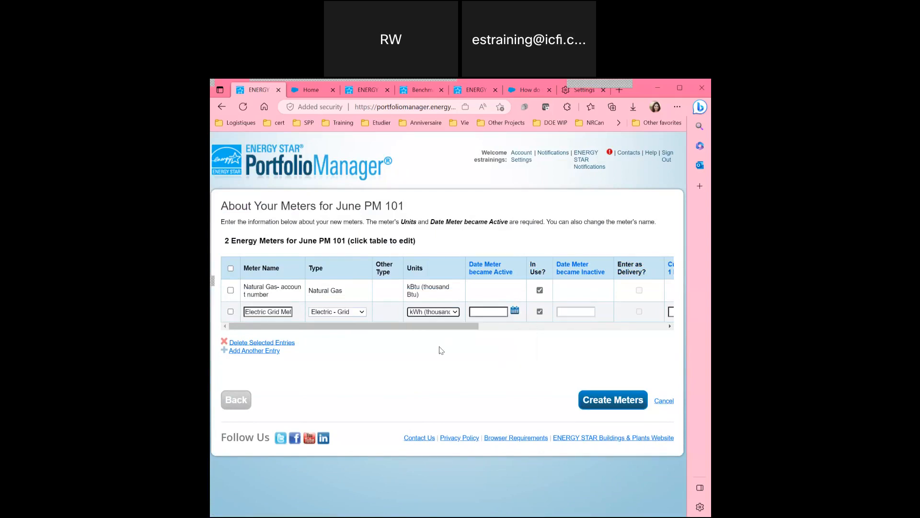
Enter 1/1/2022 as the date each meter became active, for both gas and electric.
click(499, 293)
click(498, 289)
text(1/)
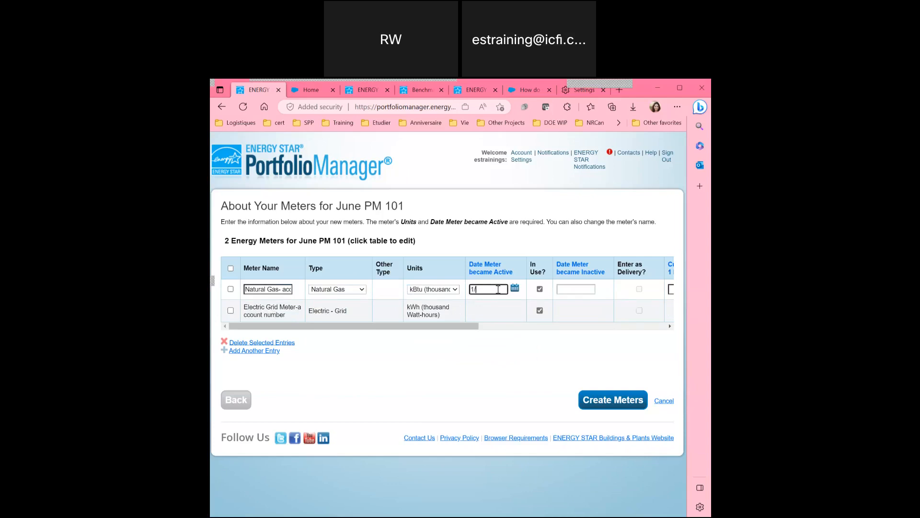
text(1/2022)
click(491, 310)
text(1/1/2022)
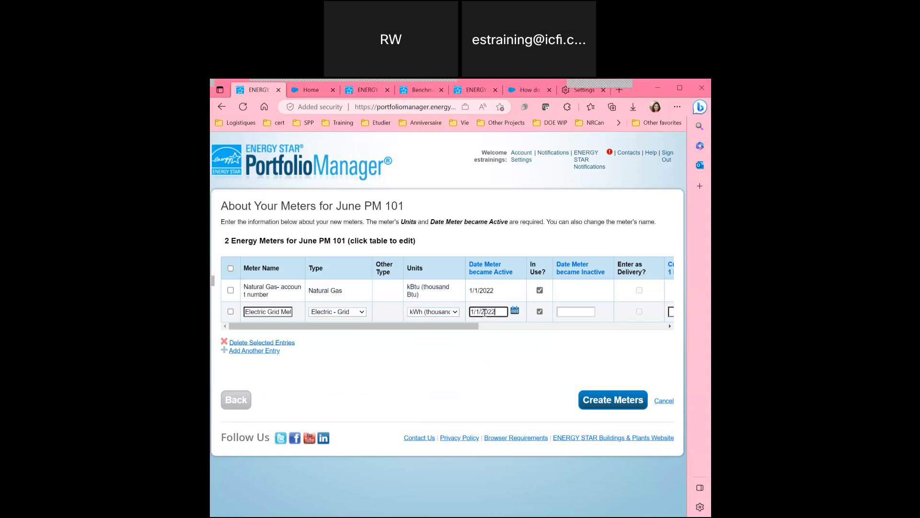
click(491, 359)
drag(480, 353, 488, 353)
Review both meter rows, then create the gas and electric meters.
click(433, 292)
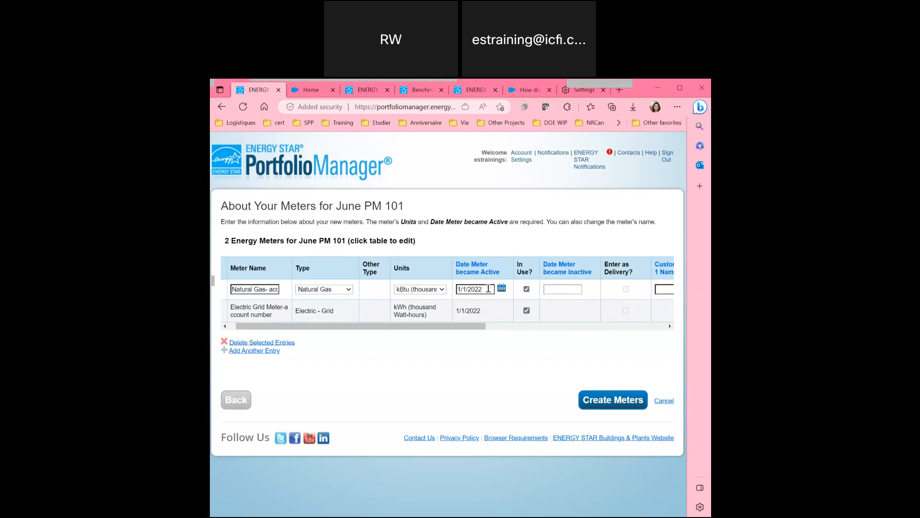
click(483, 311)
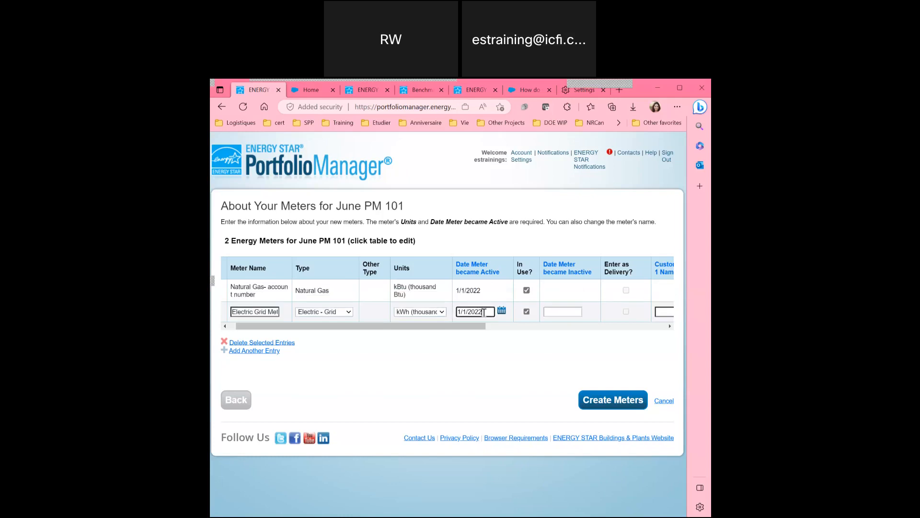
click(484, 289)
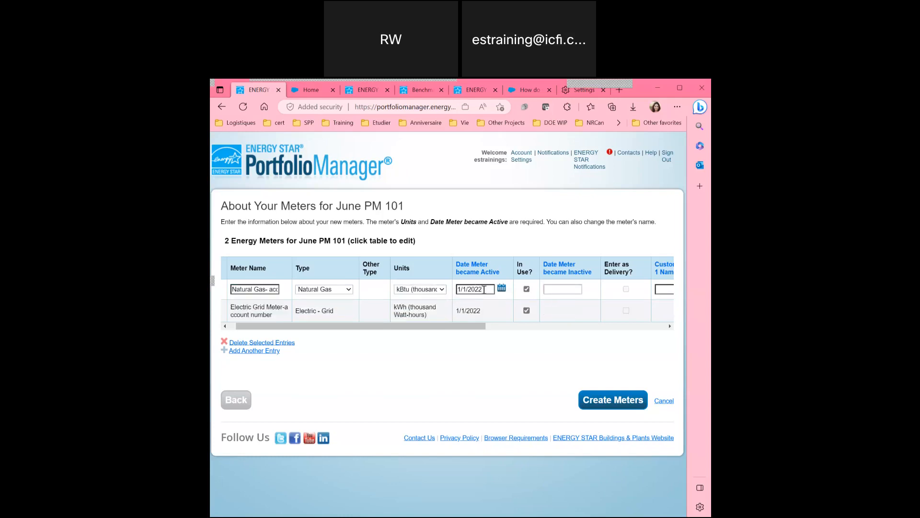
drag(477, 330, 525, 329)
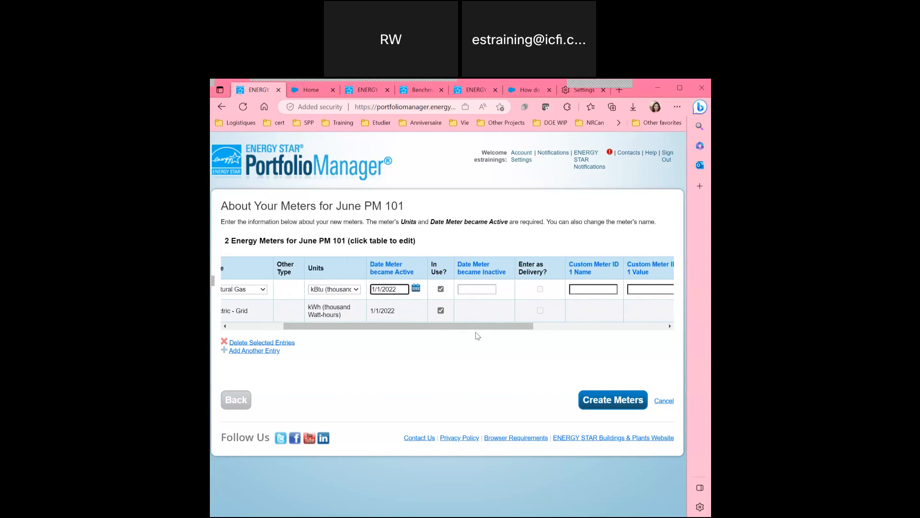
drag(475, 327, 537, 327)
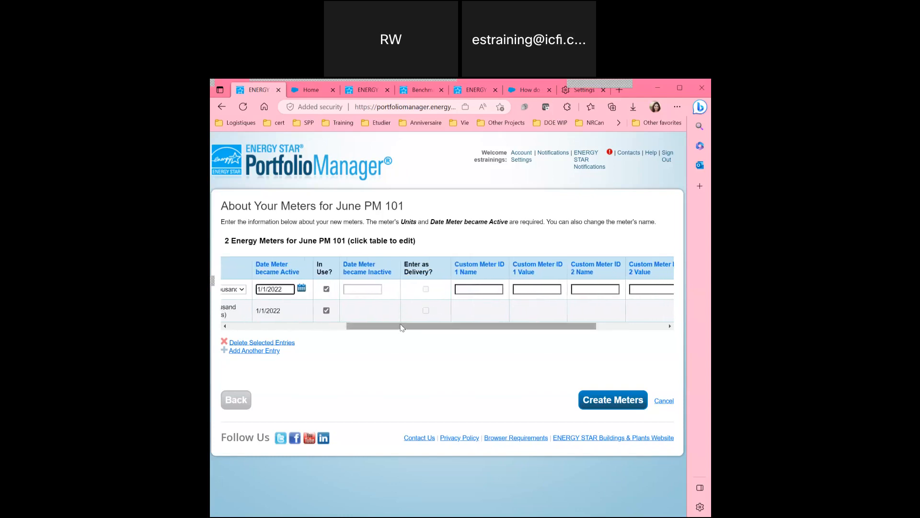
drag(401, 326, 333, 328)
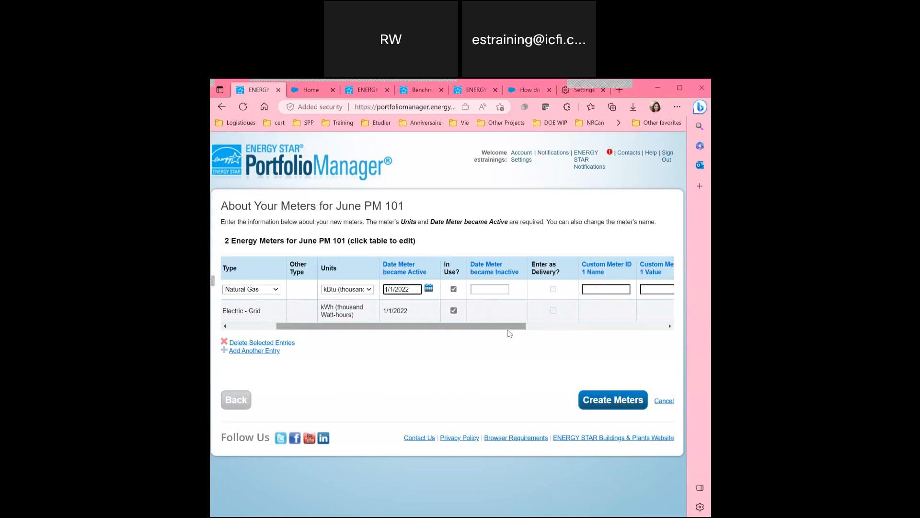
drag(508, 330, 456, 336)
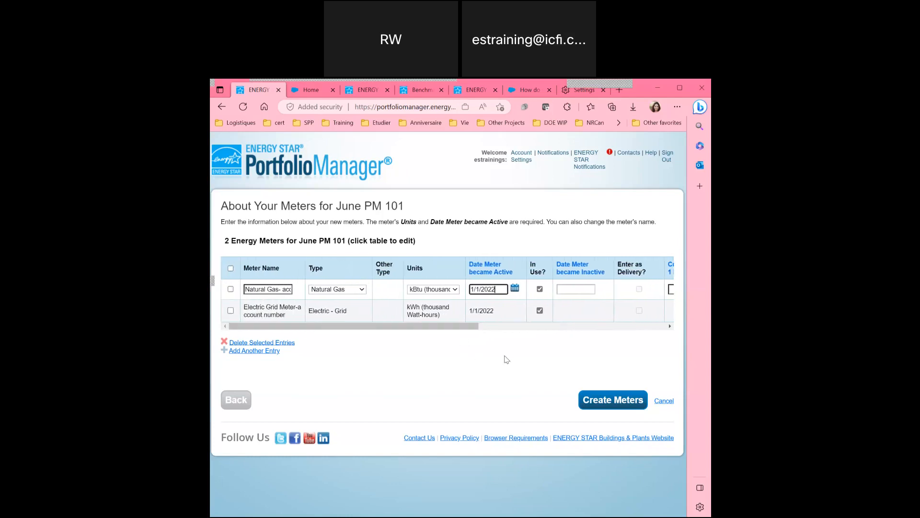
click(598, 410)
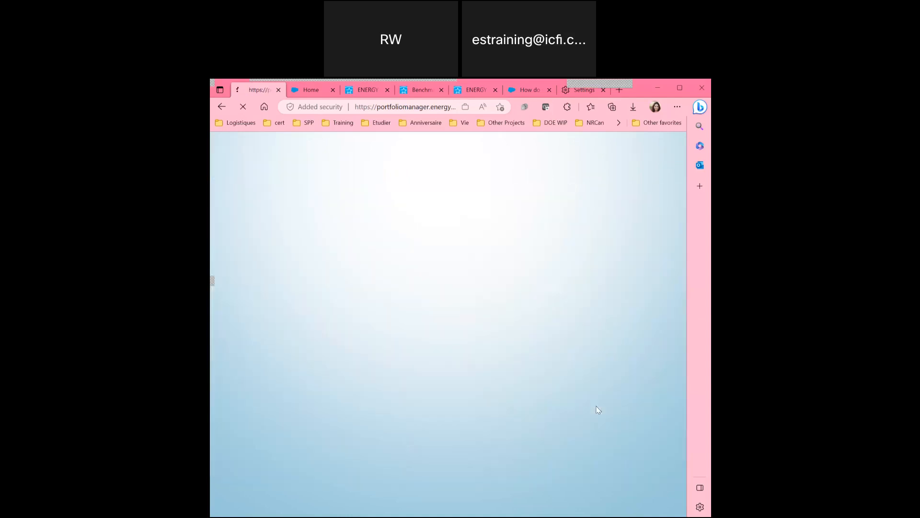
Add the January 2022 gas entry starting 1/1/2022 with 500 kBtu usage.
scroll(422, 359, down, 2)
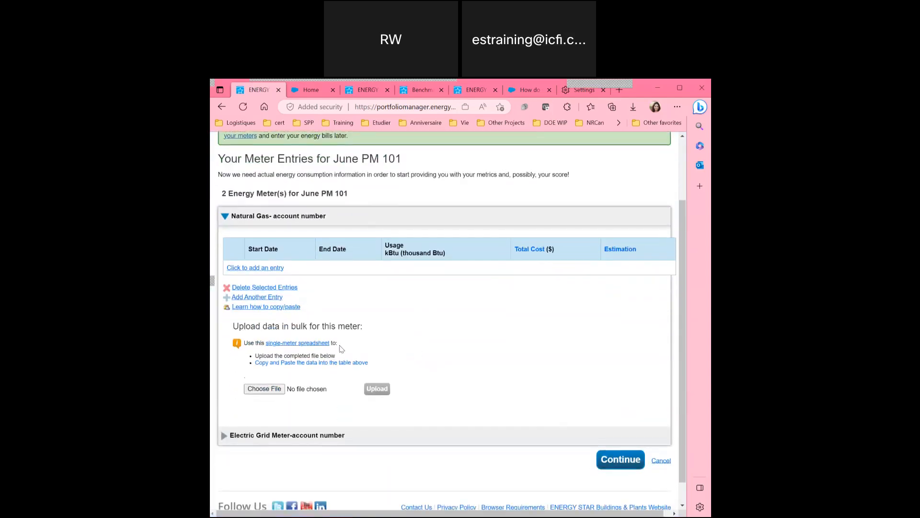
right_click(255, 269)
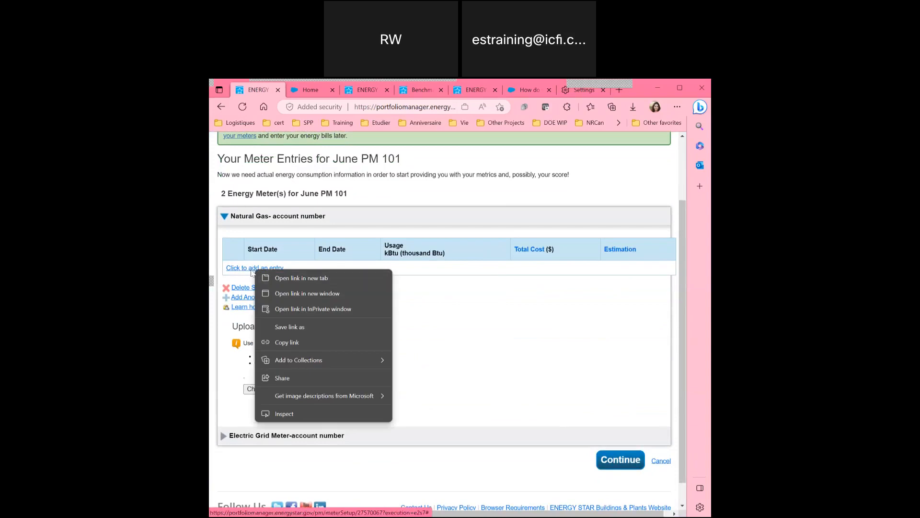
click(255, 269)
click(277, 268)
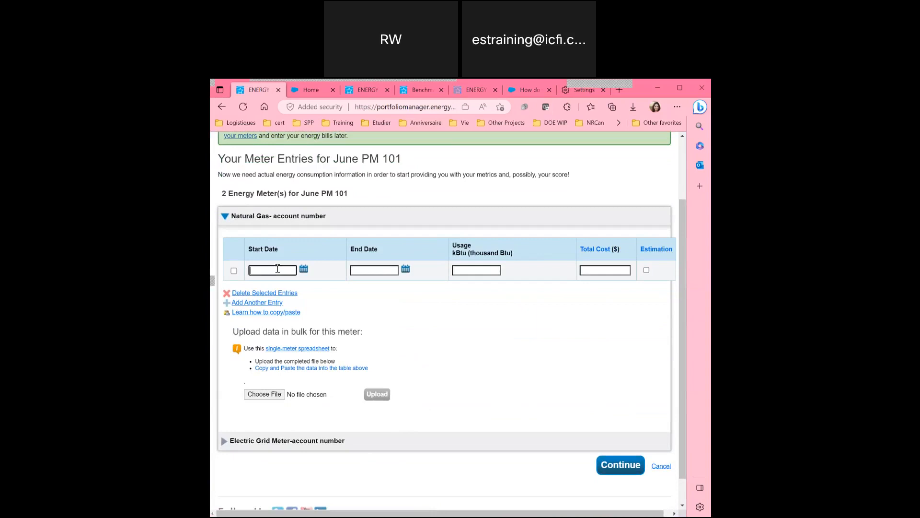
text(1/1/2022)
click(373, 269)
click(383, 272)
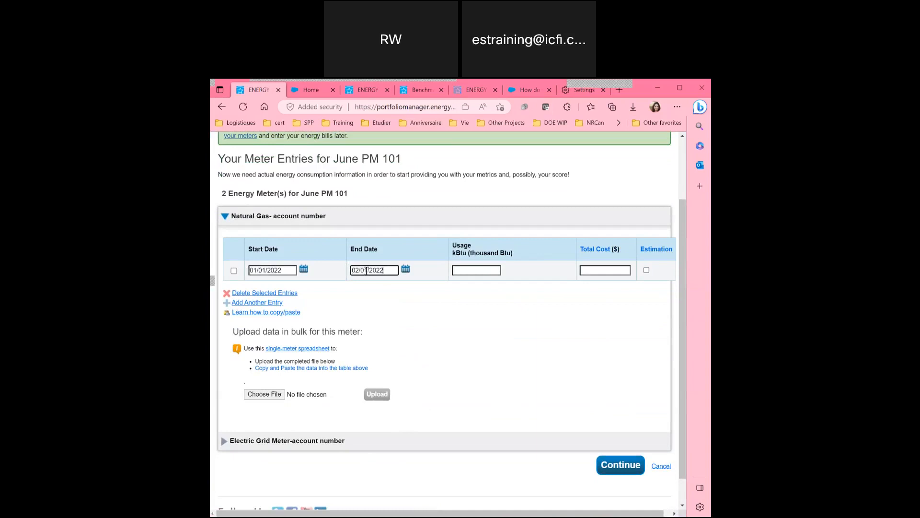
key(BackSpace)
key(BackSpace)
text(14)
key(BackSpace)
key(BackSpace)
text(01)
click(487, 271)
text(500)
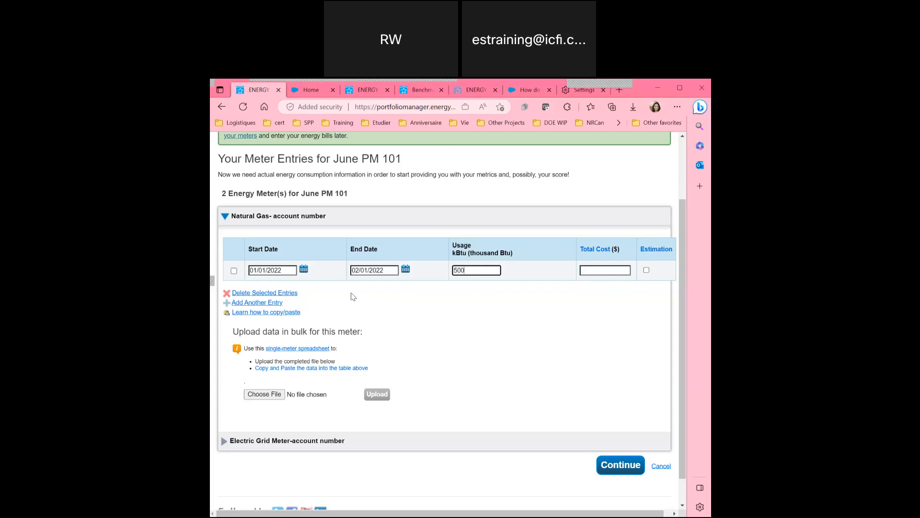
Add February, March and April gas entries of 450, 390 and 400 kBtu.
click(274, 302)
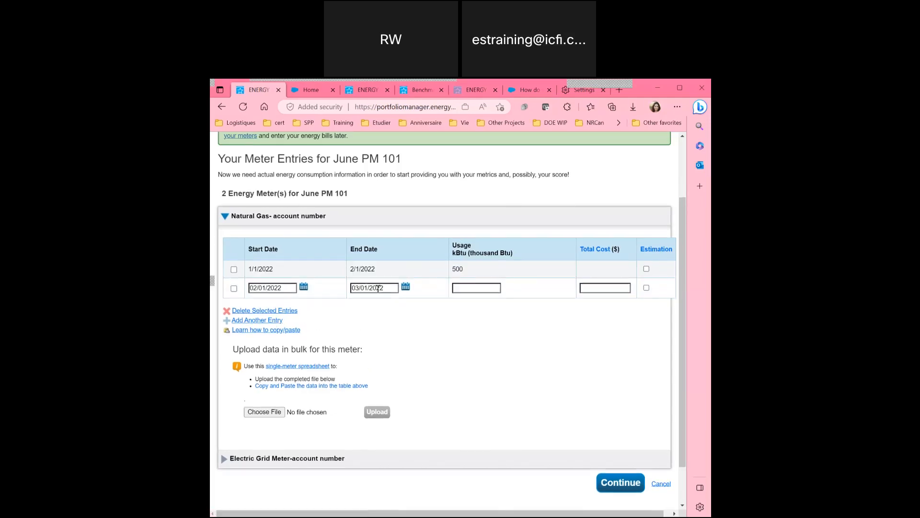
click(489, 288)
text(450)
click(257, 320)
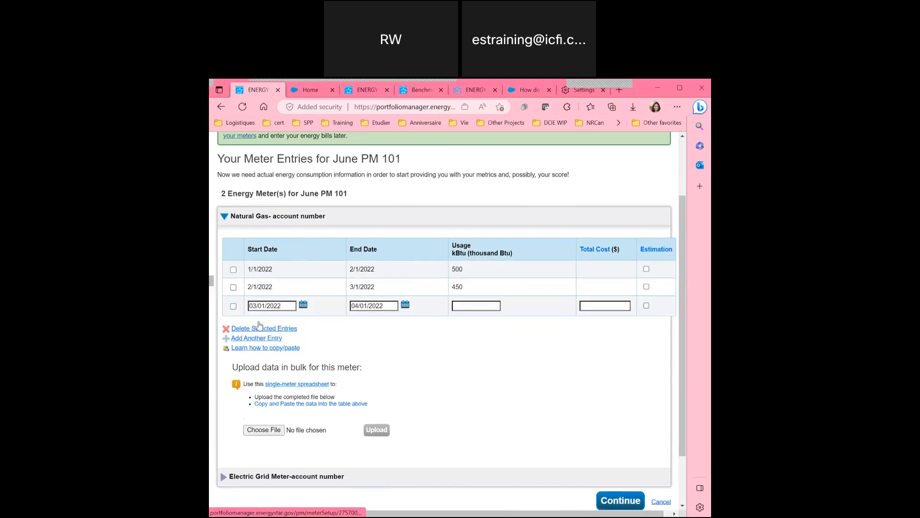
click(489, 305)
text(390)
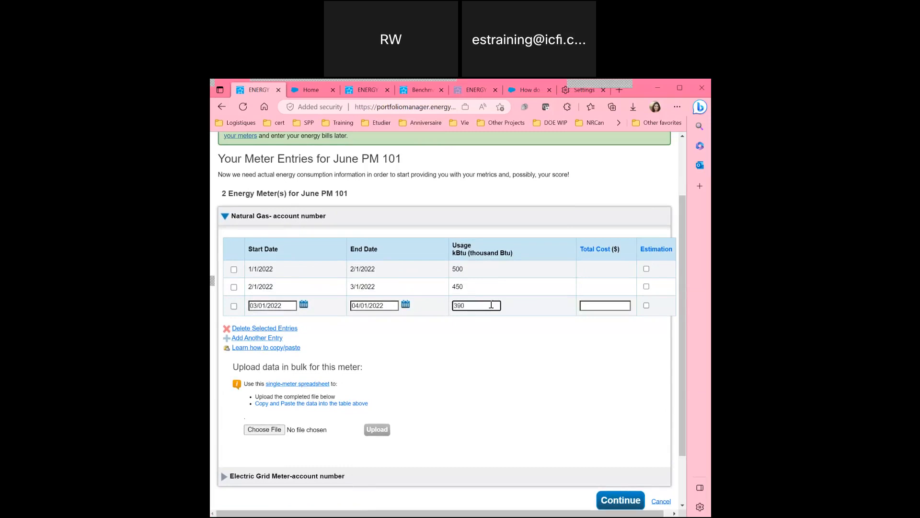
click(258, 338)
click(466, 323)
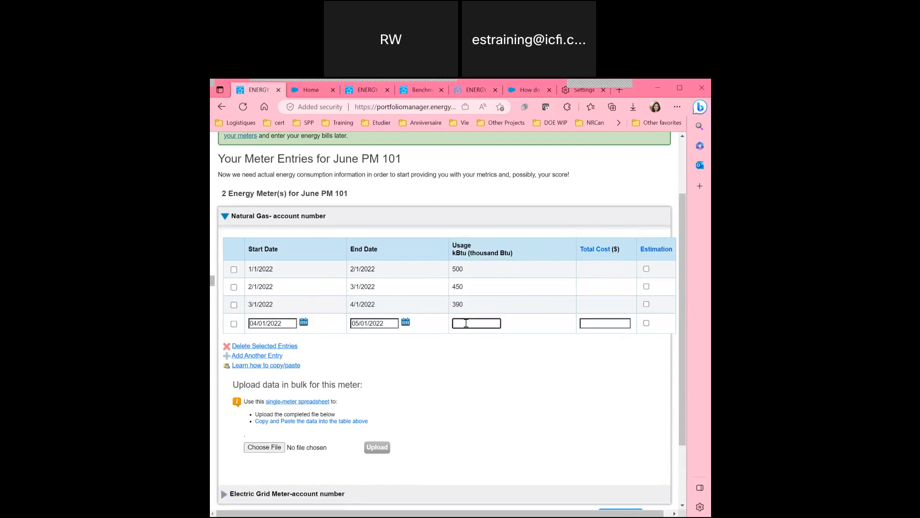
text(400)
click(437, 350)
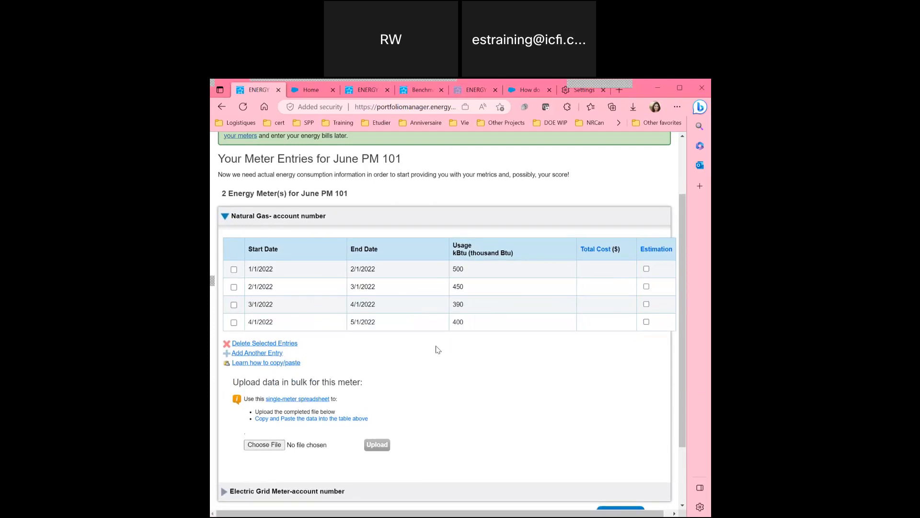
scroll(437, 349, down, 2)
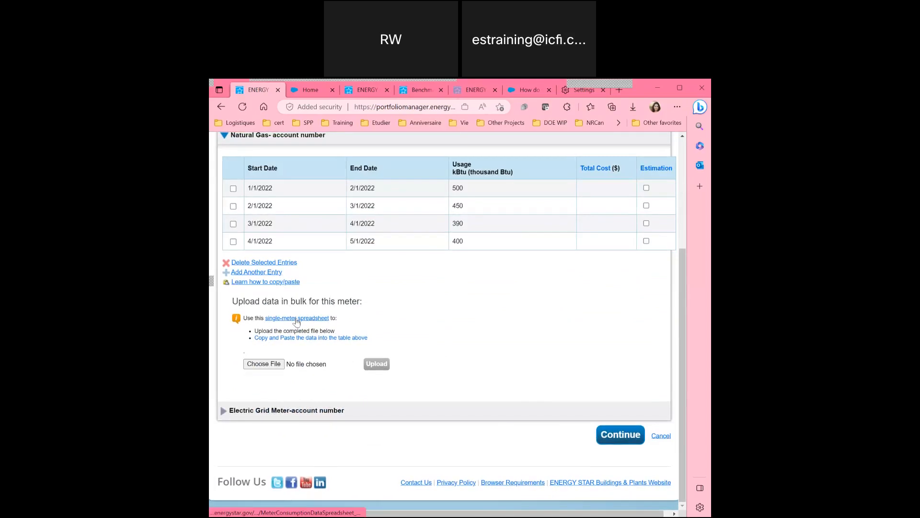
Download MeterConsumptionDataSpreadsheet_metered_en (1).xlsx and open it from Edge's downloads.
click(297, 318)
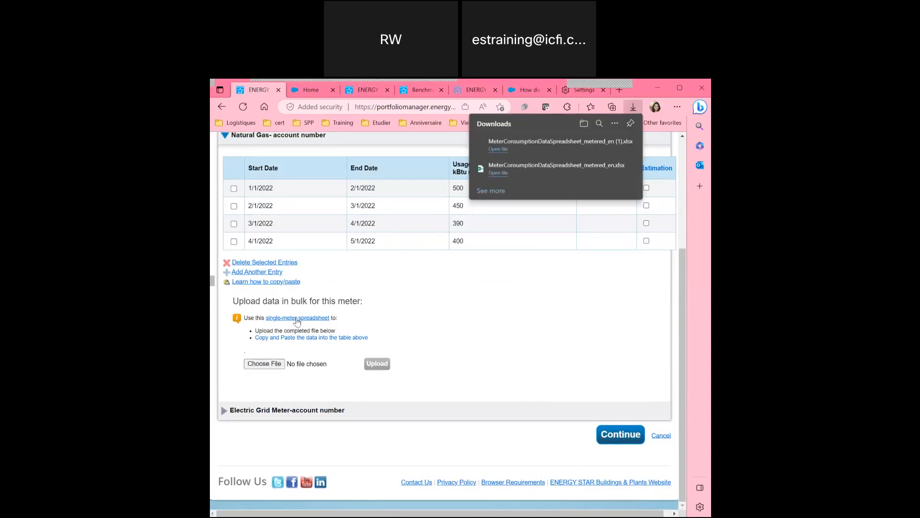
click(511, 148)
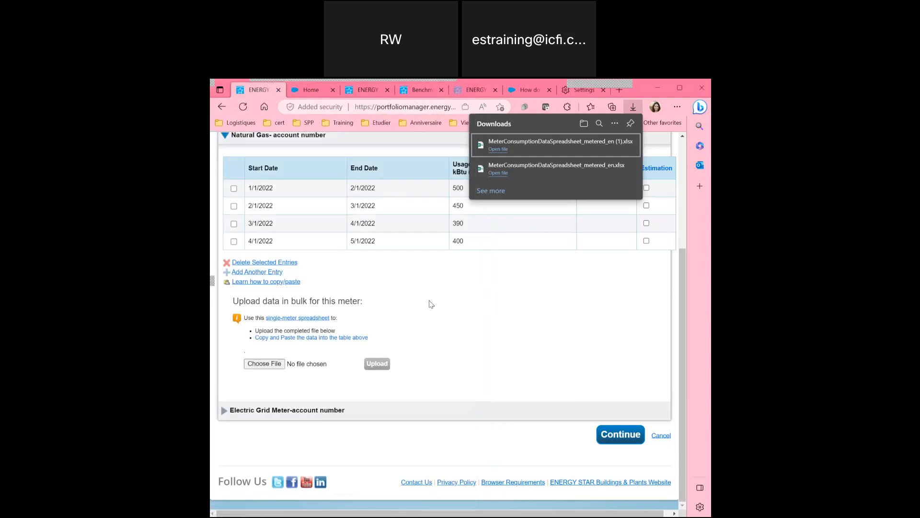
scroll(409, 305, down, 2)
Add the first Electric Grid entry starting 1/1/2022 with 9,000 kWh usage.
click(224, 409)
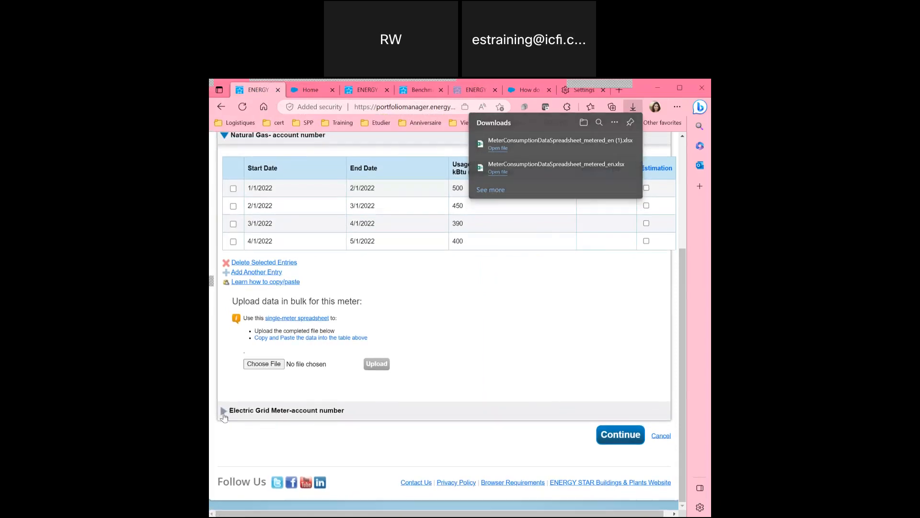
scroll(293, 359, down, 4)
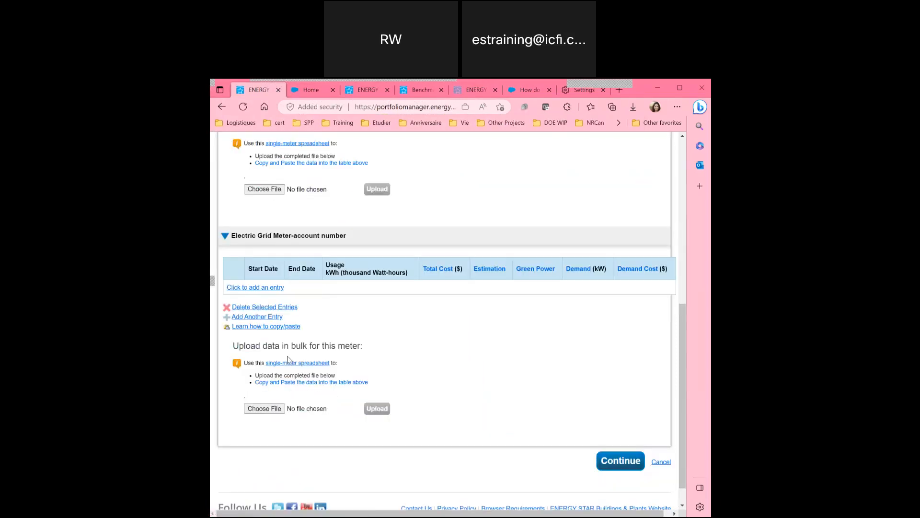
click(274, 289)
click(274, 298)
text(1/1/2022)
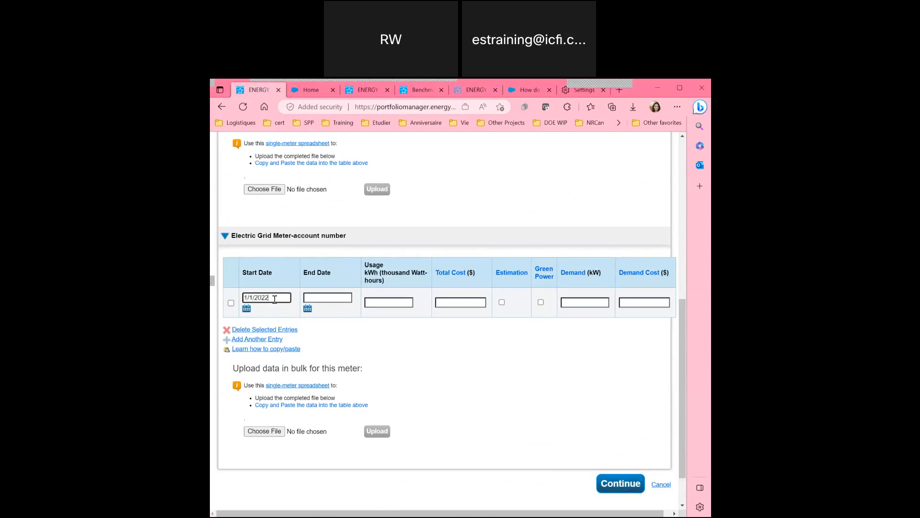
click(339, 298)
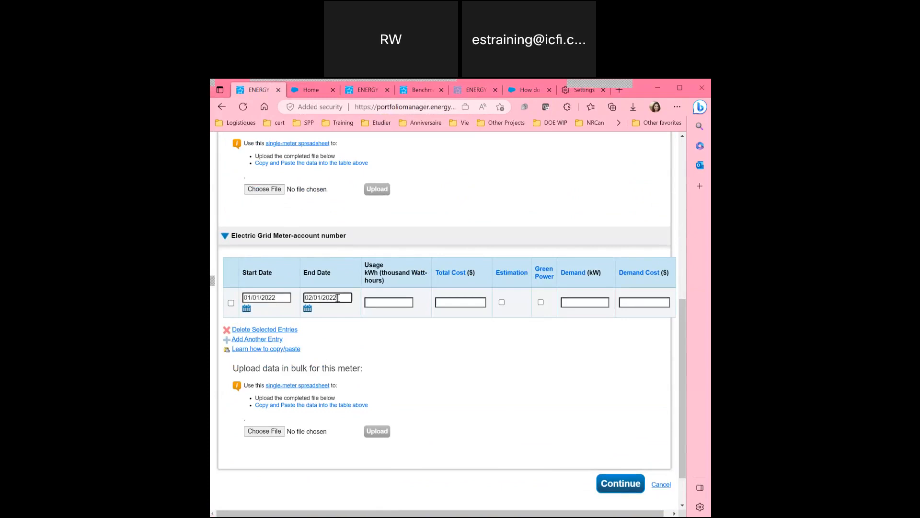
key(Tab)
text(1)
key(BackSpace)
text(9)
text(000)
Add February–April electric entries of 8,500, 8,400 and 12,000 kWh and submit them.
click(257, 339)
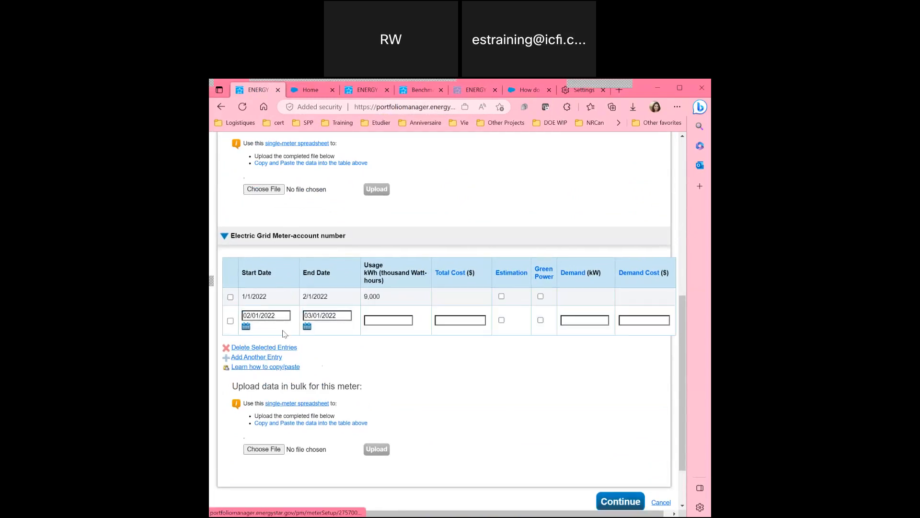
click(385, 321)
text(8)
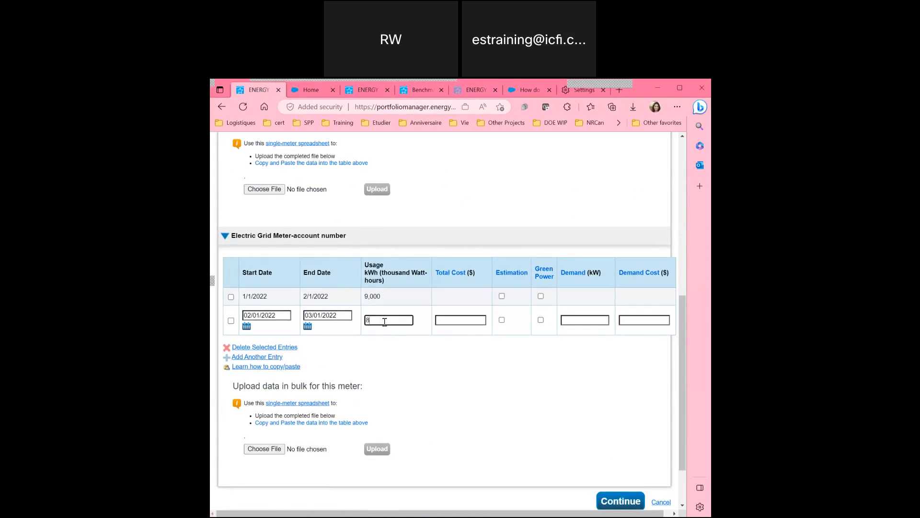
text(500)
click(256, 356)
click(376, 338)
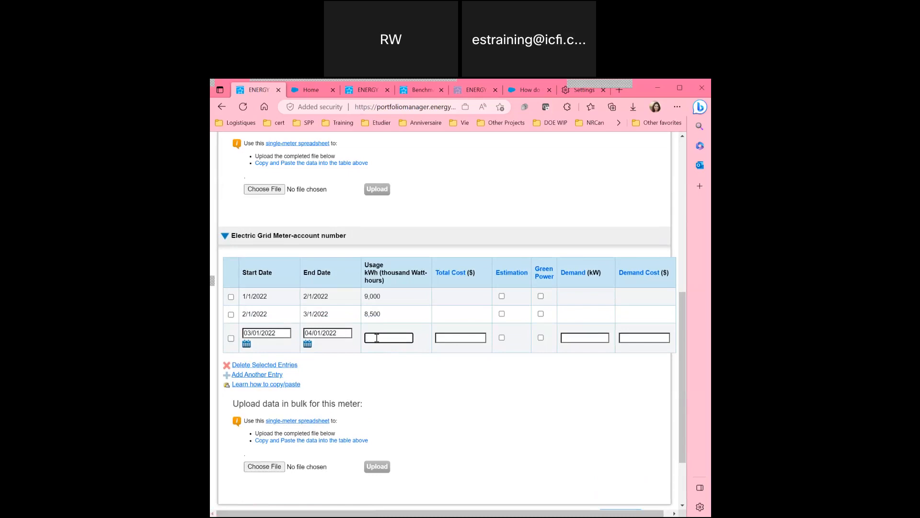
text(8400)
click(252, 375)
click(387, 354)
text(12000)
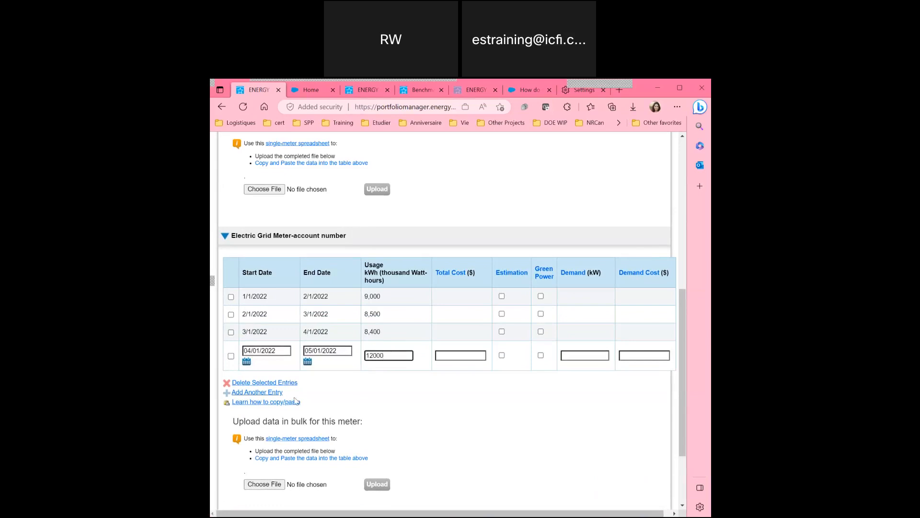
click(359, 394)
scroll(381, 375, down, 1)
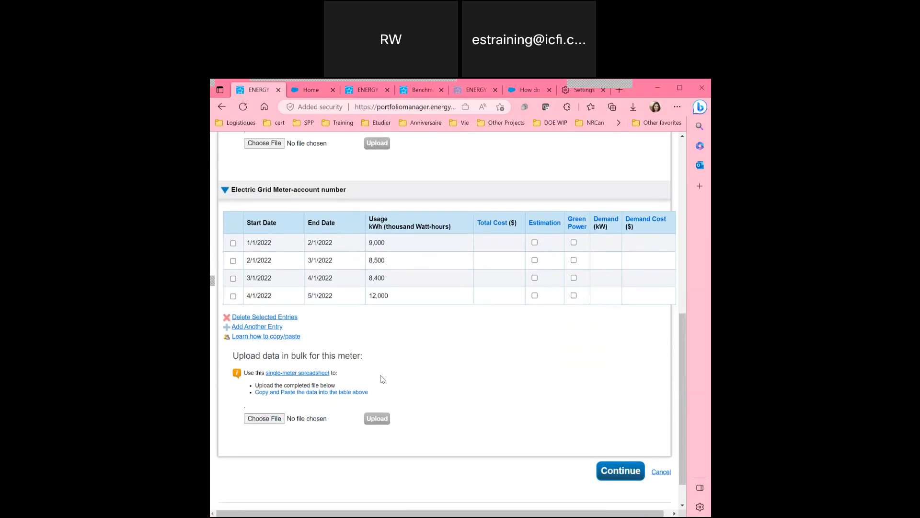
click(616, 461)
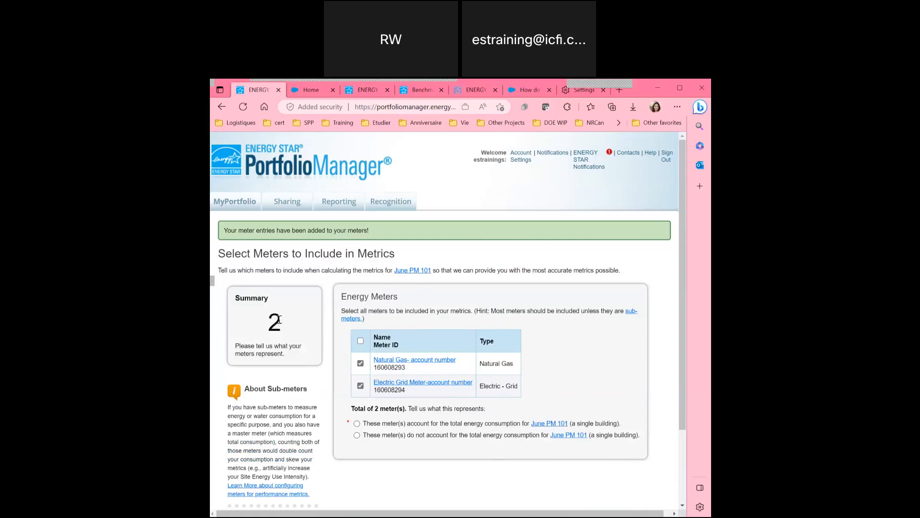
Choose the option that both meters account for June PM 101's total energy consumption.
scroll(279, 320, down, 1)
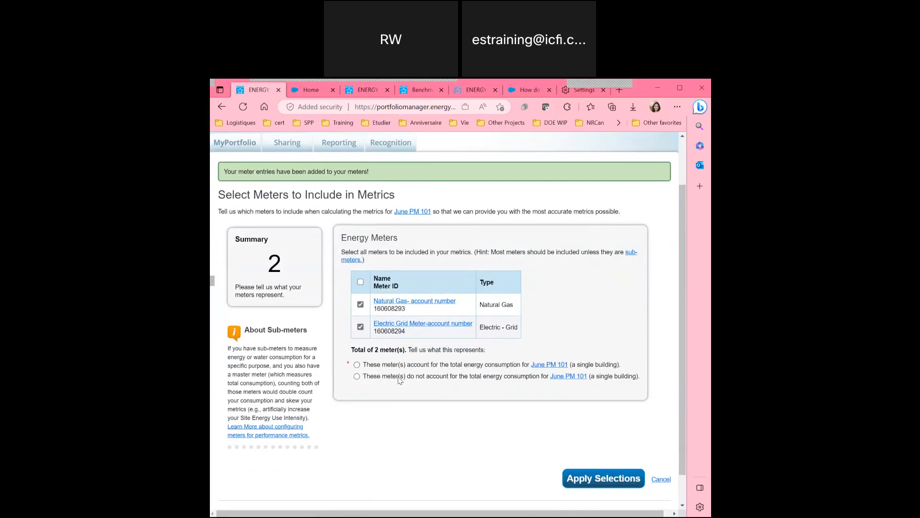
click(357, 365)
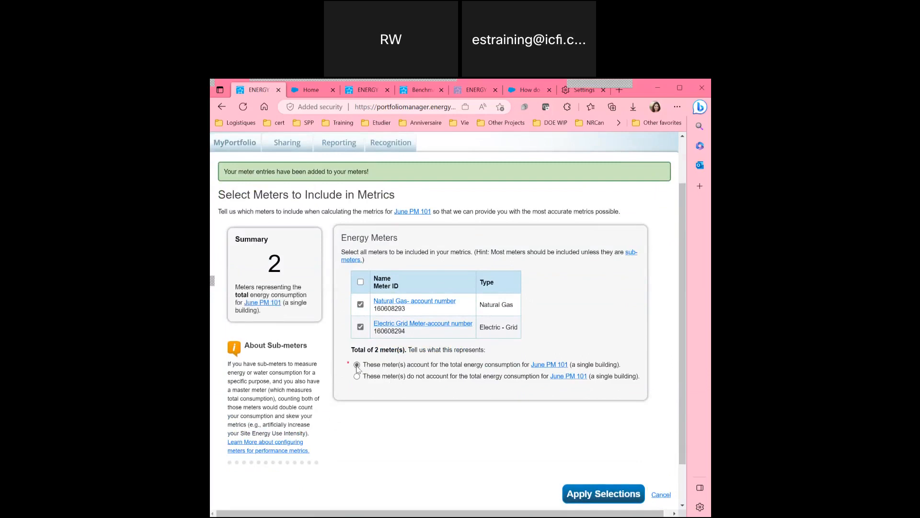
scroll(383, 398, down, 1)
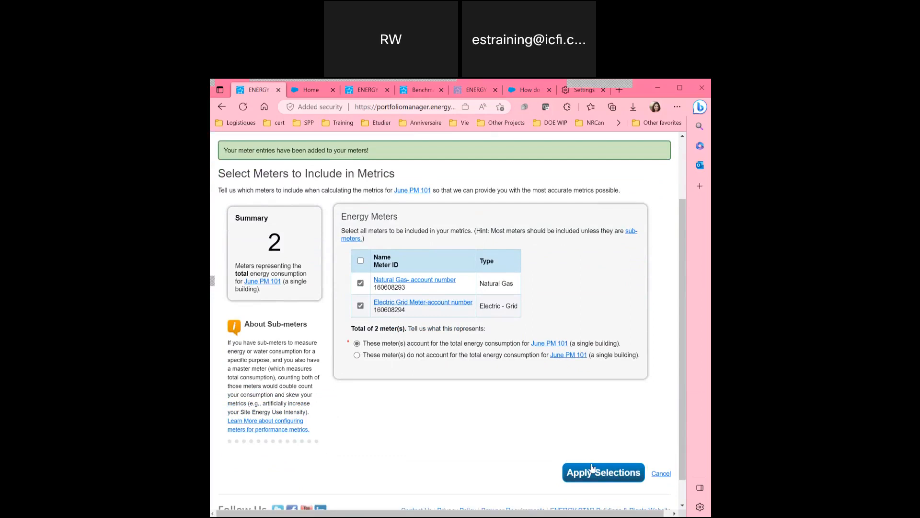
Apply the meter selections to June PM 101.
click(592, 469)
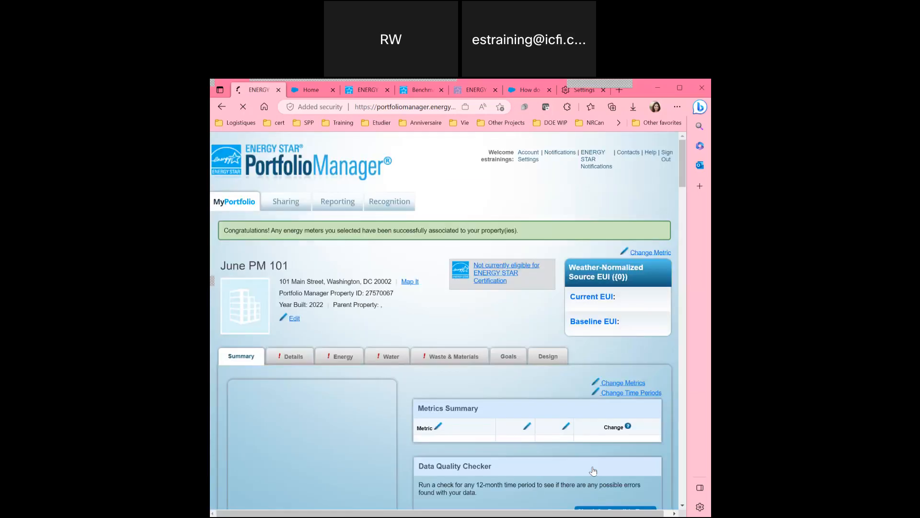
scroll(347, 337, down, 2)
scroll(347, 338, down, 3)
Refresh the monthly energy chart and read its Electric Grid and Natural Gas values.
click(622, 463)
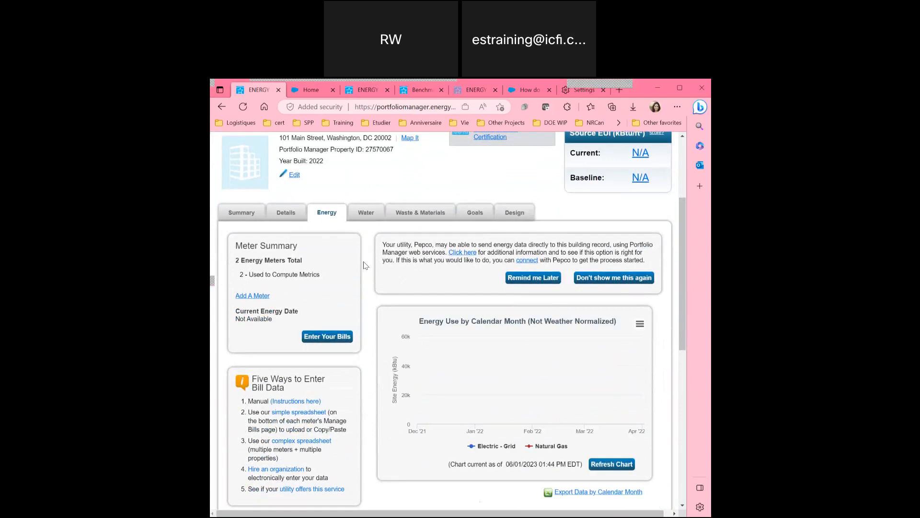
mouse_move(644, 368)
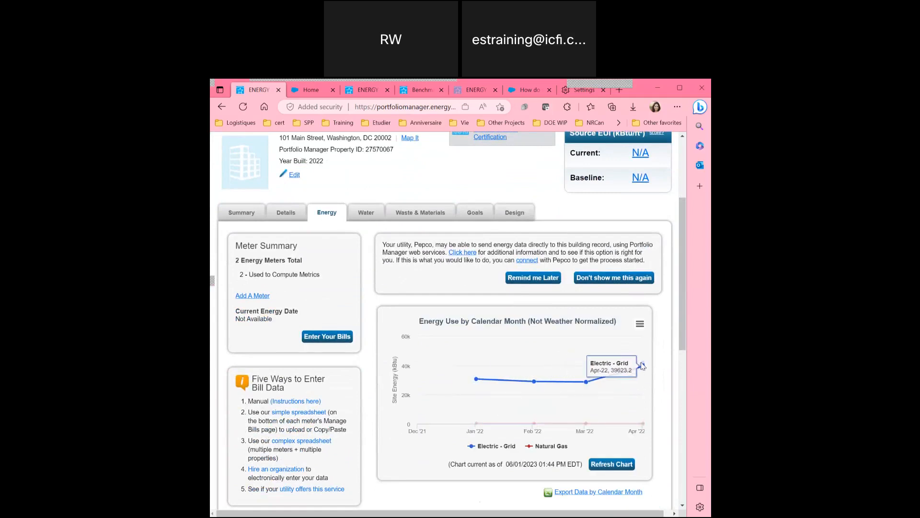
mouse_move(476, 425)
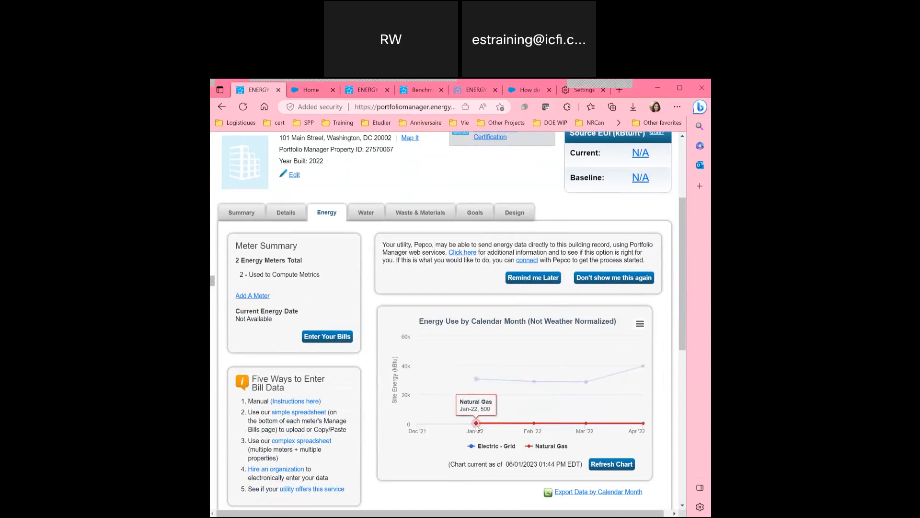
mouse_move(600, 427)
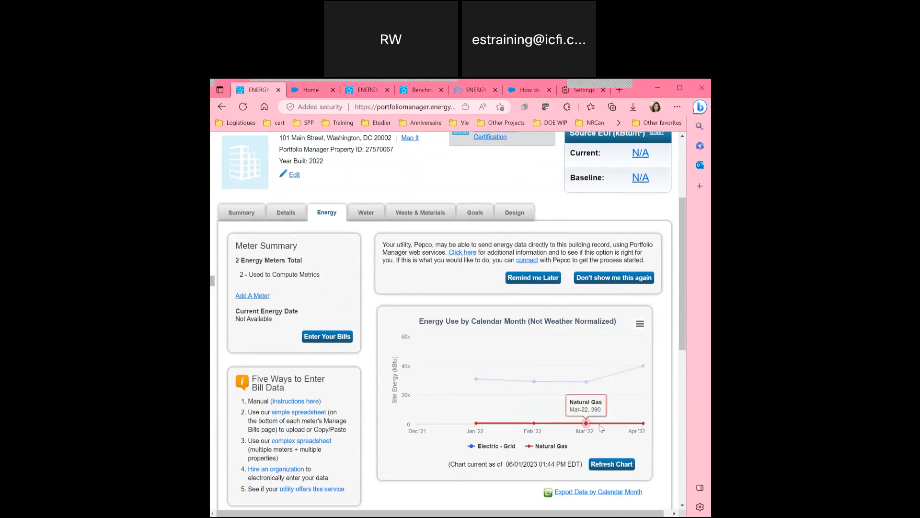
mouse_move(476, 376)
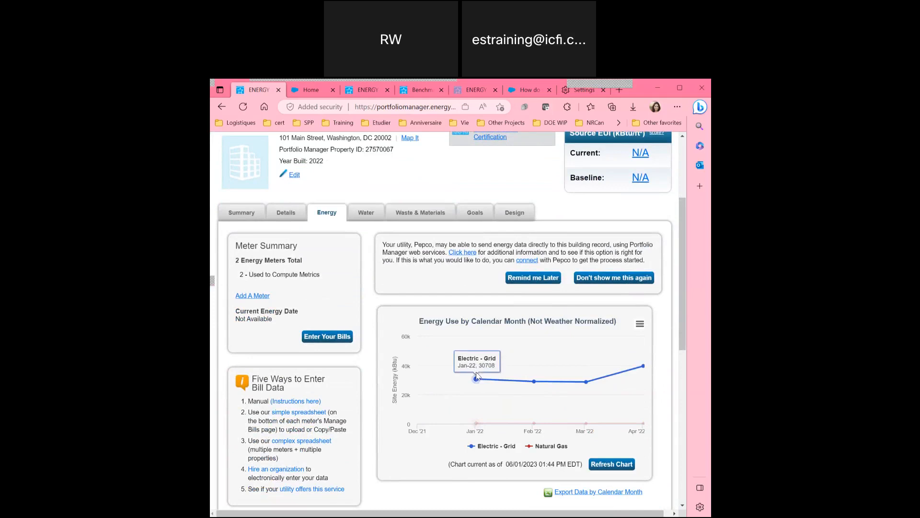
mouse_move(607, 381)
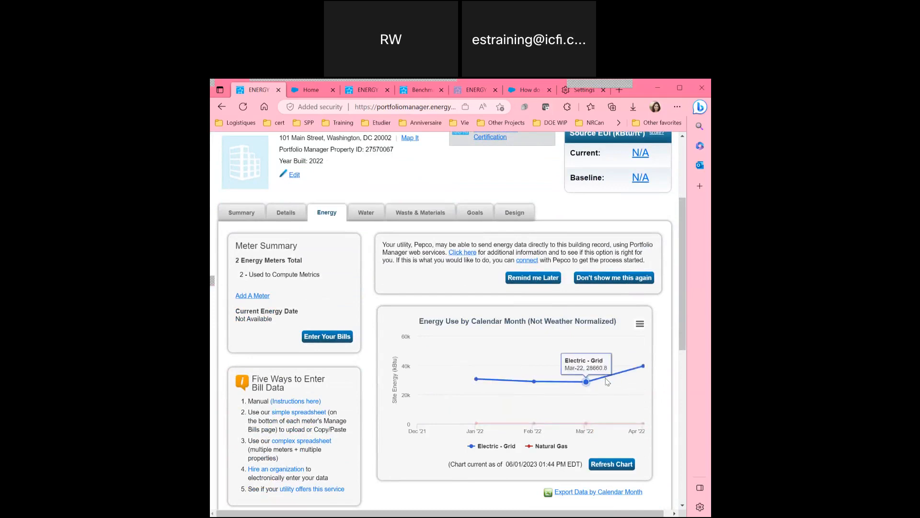
scroll(369, 304, down, 2)
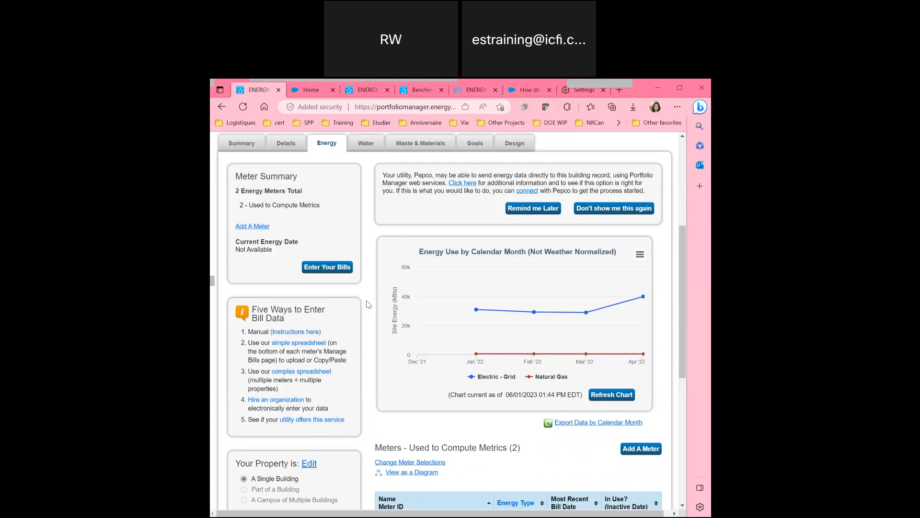
scroll(368, 304, down, 2)
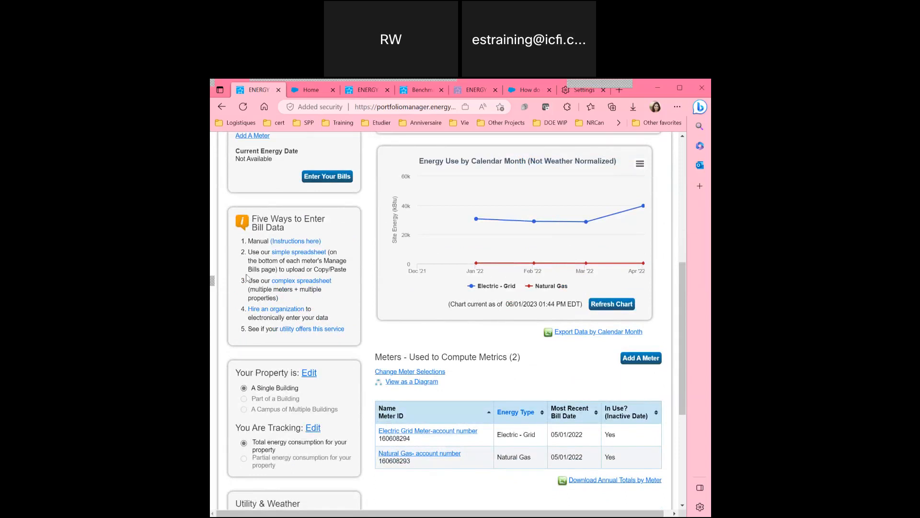
scroll(247, 317, down, 1)
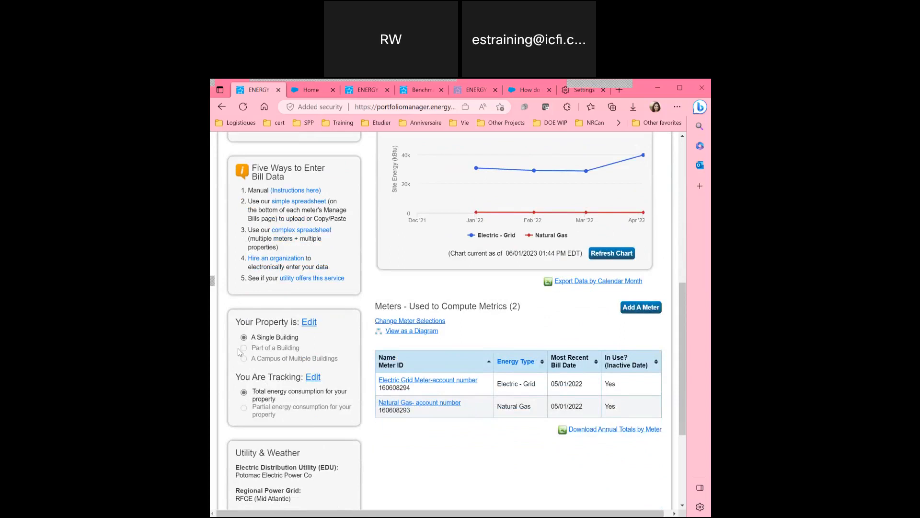
scroll(231, 281, down, 1)
scroll(237, 316, down, 1)
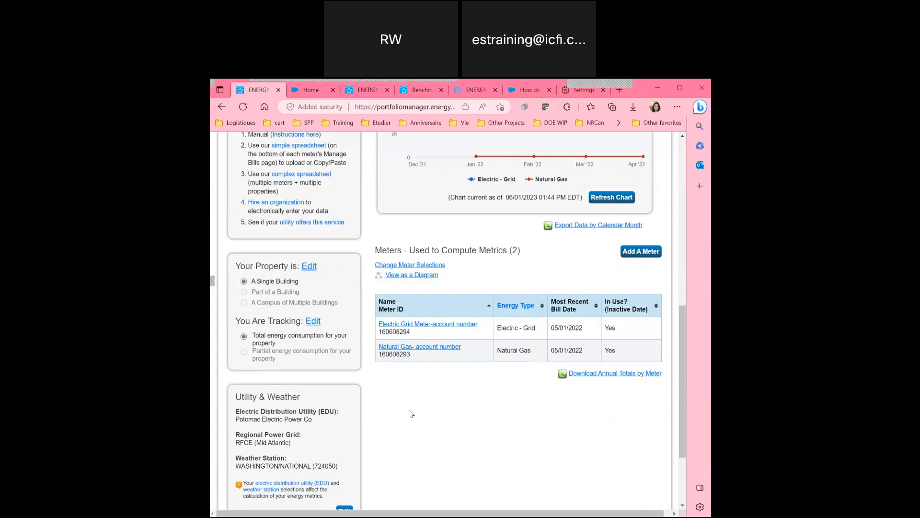
scroll(374, 331, up, 7)
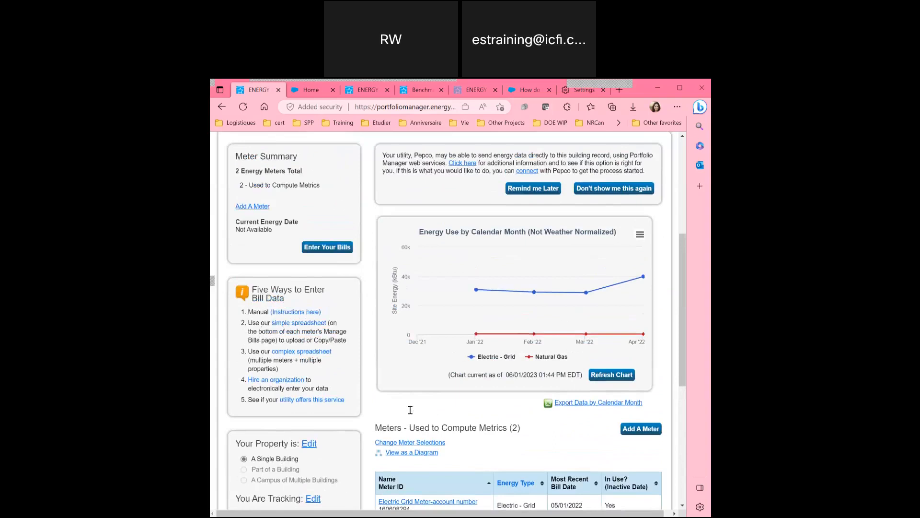
scroll(375, 322, down, 1)
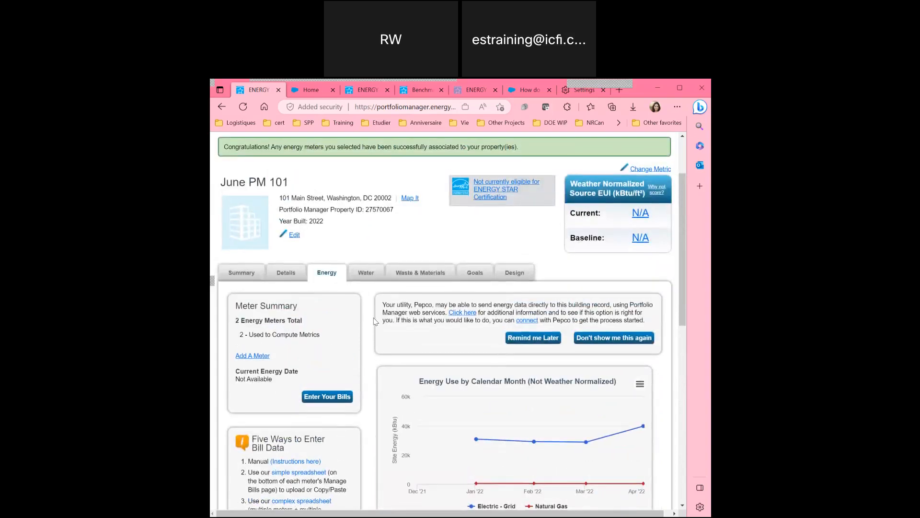
scroll(375, 321, down, 6)
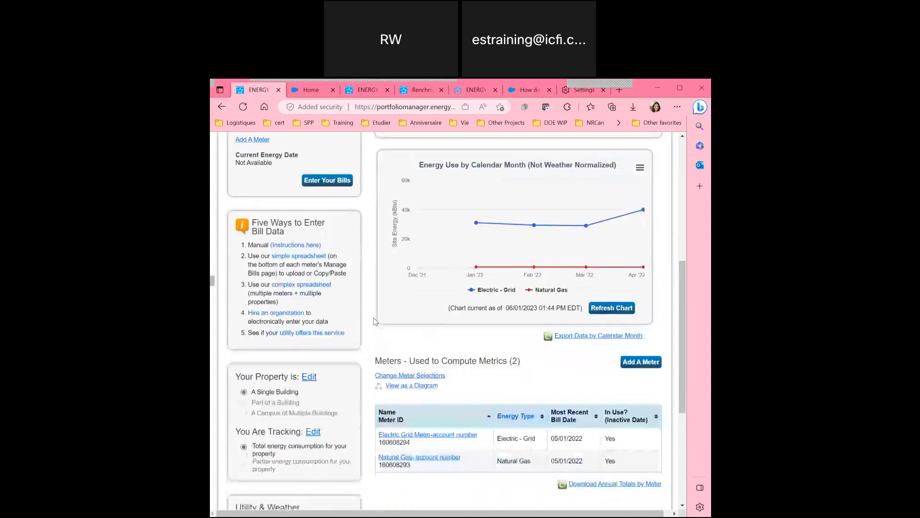
scroll(374, 321, up, 7)
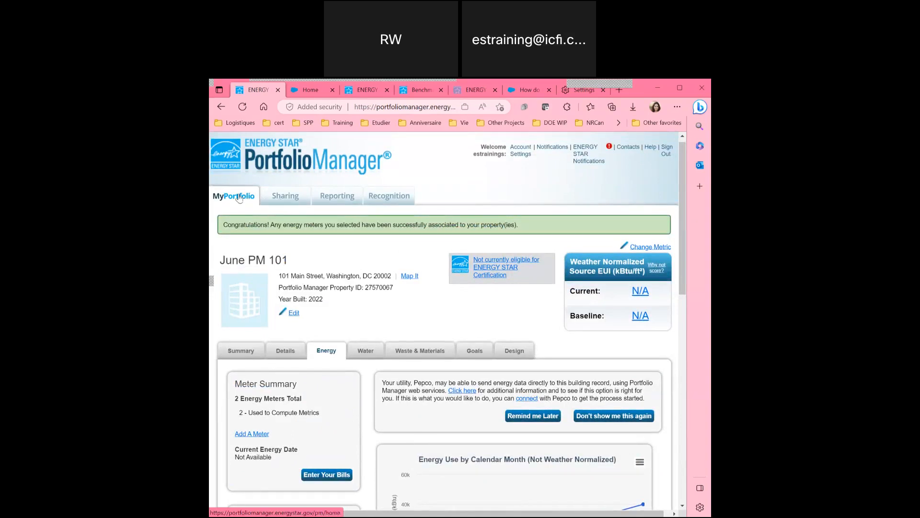
scroll(237, 351, down, 4)
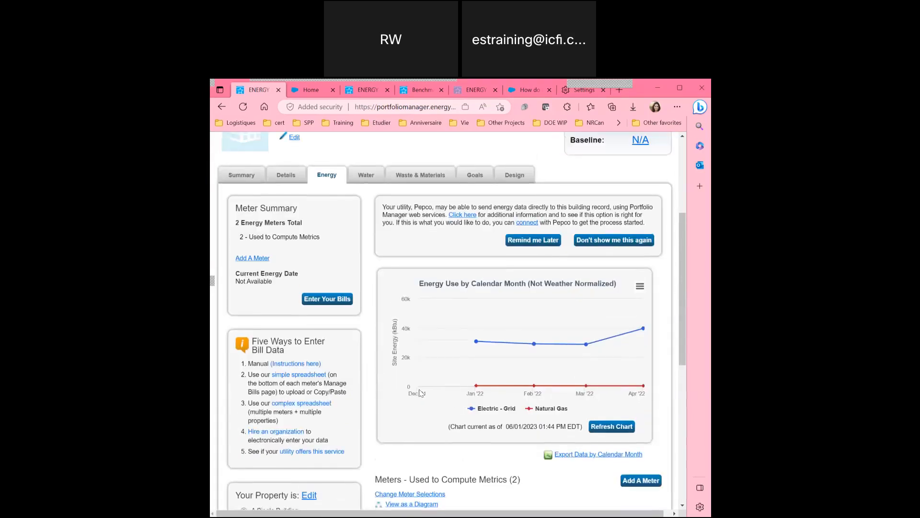
scroll(237, 350, up, 3)
Open the Details tab and view the list of addable property use types without choosing one.
click(285, 306)
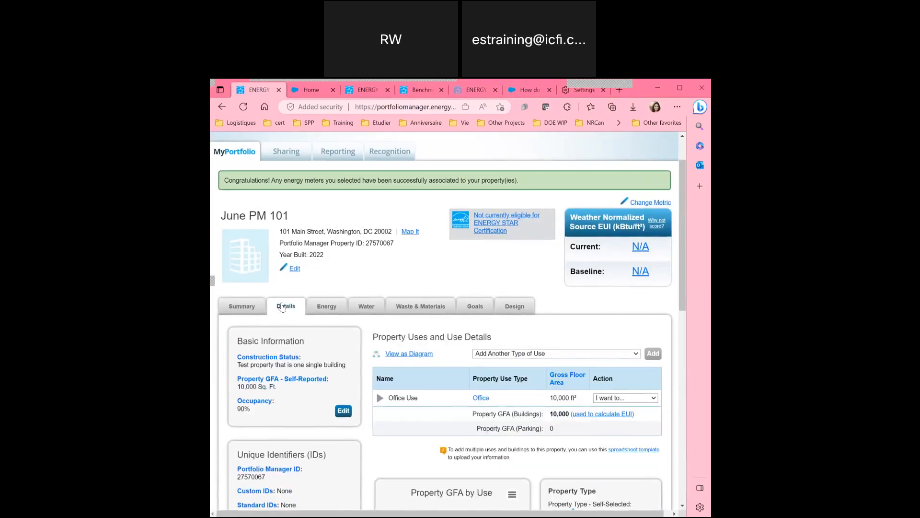
scroll(409, 275, down, 2)
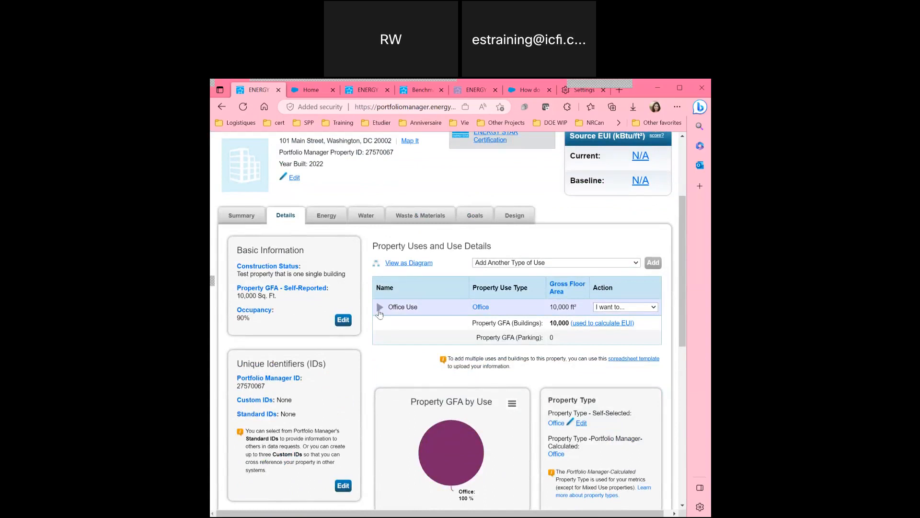
right_click(380, 313)
key(Escape)
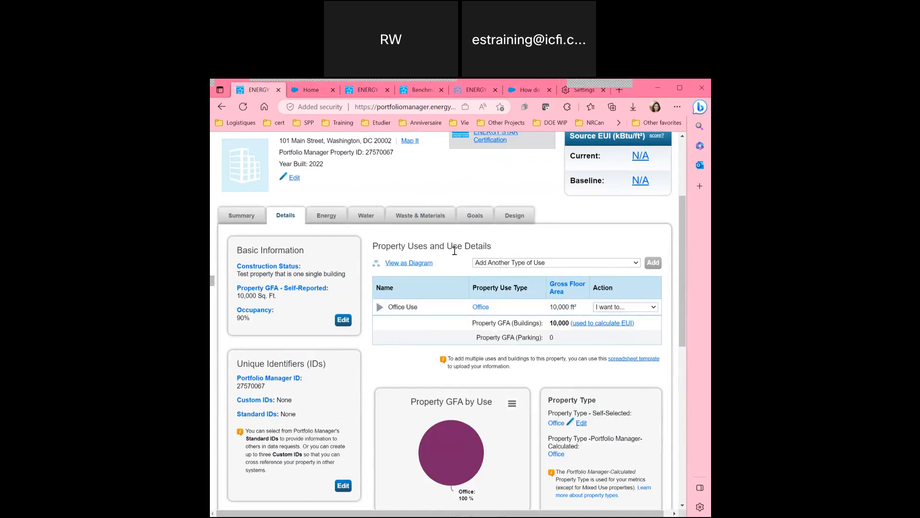
click(491, 264)
click(495, 243)
Expand the Office Use entry's details and view its 'I want to...' actions without choosing one.
click(379, 307)
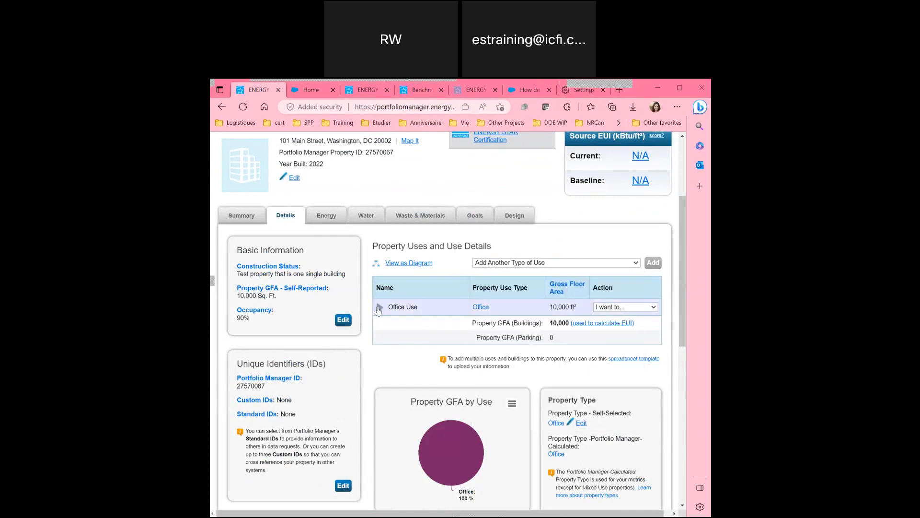
click(629, 308)
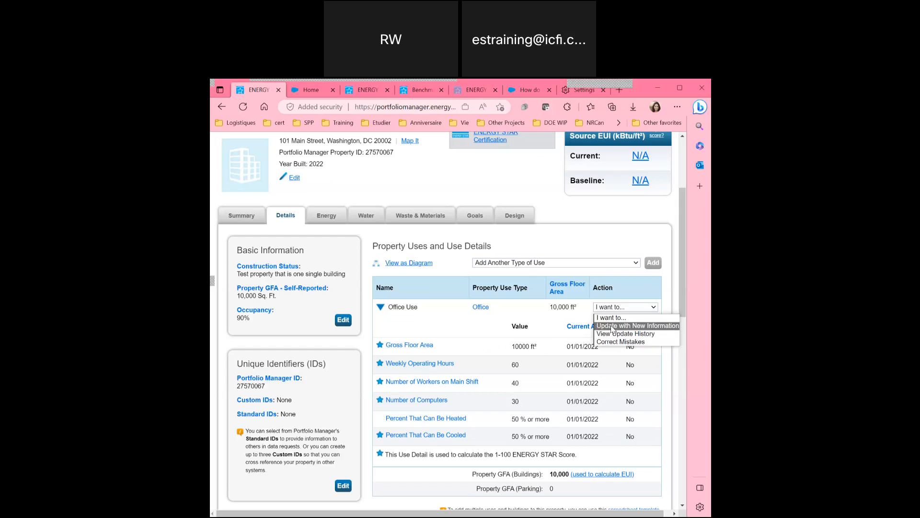
right_click(447, 248)
scroll(340, 181, up, 1)
click(340, 181)
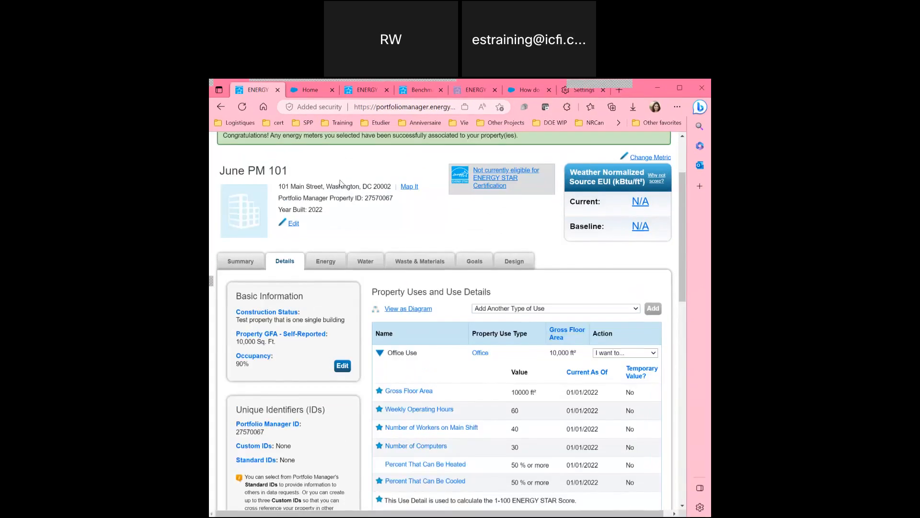
scroll(340, 182, up, 1)
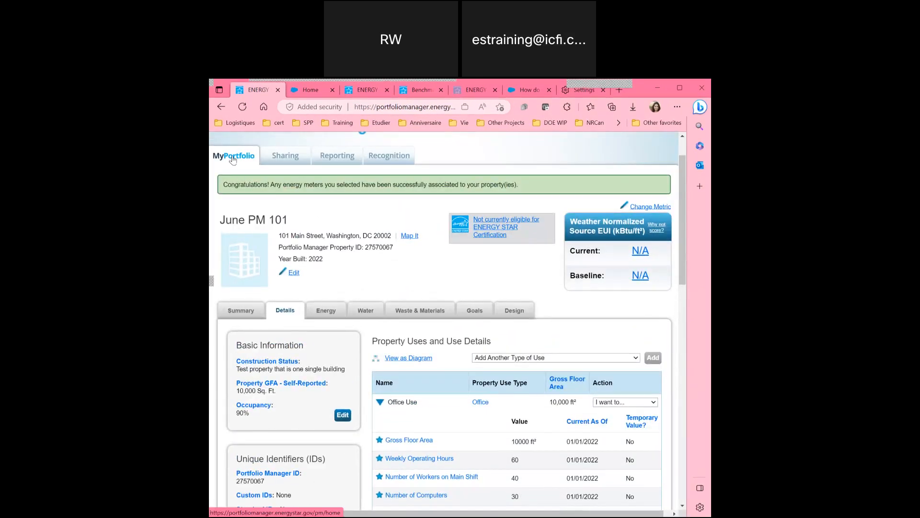
scroll(232, 159, up, 1)
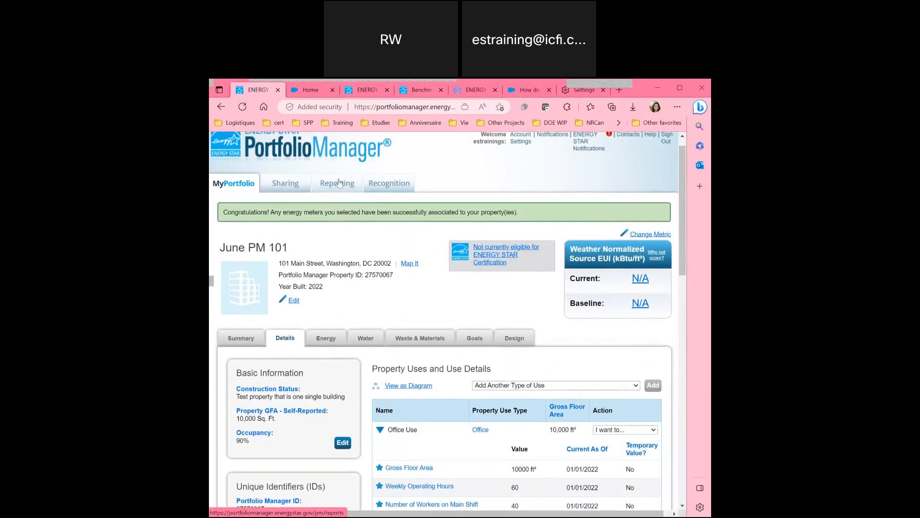
Visit the Sharing, Reporting and Recognition pages, then return to the MyPortfolio dashboard.
click(279, 187)
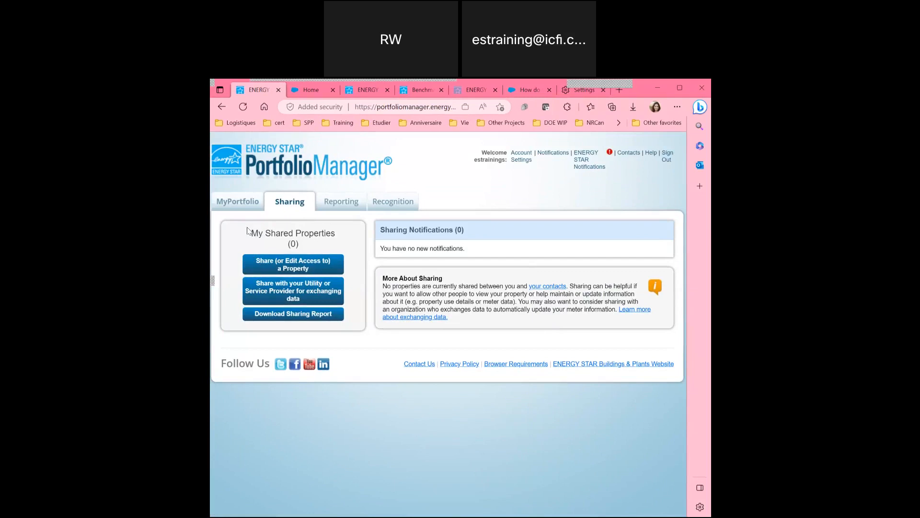
click(322, 207)
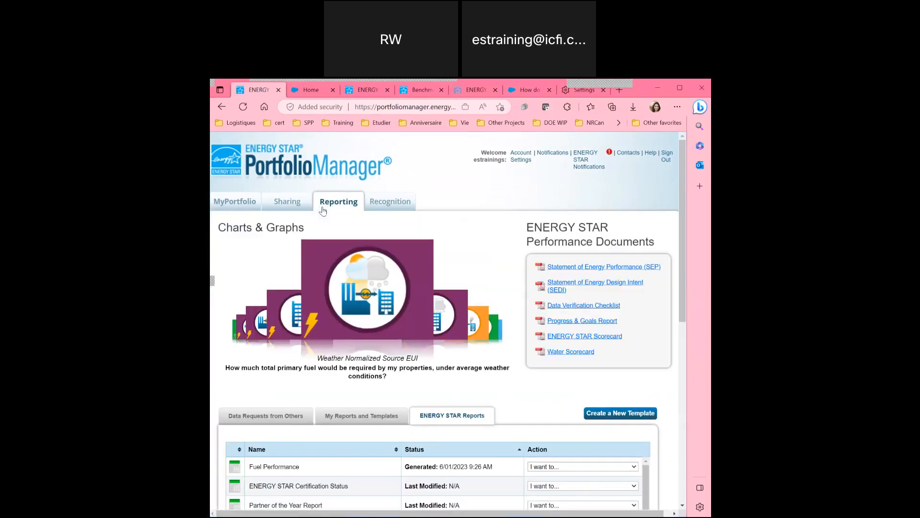
click(390, 201)
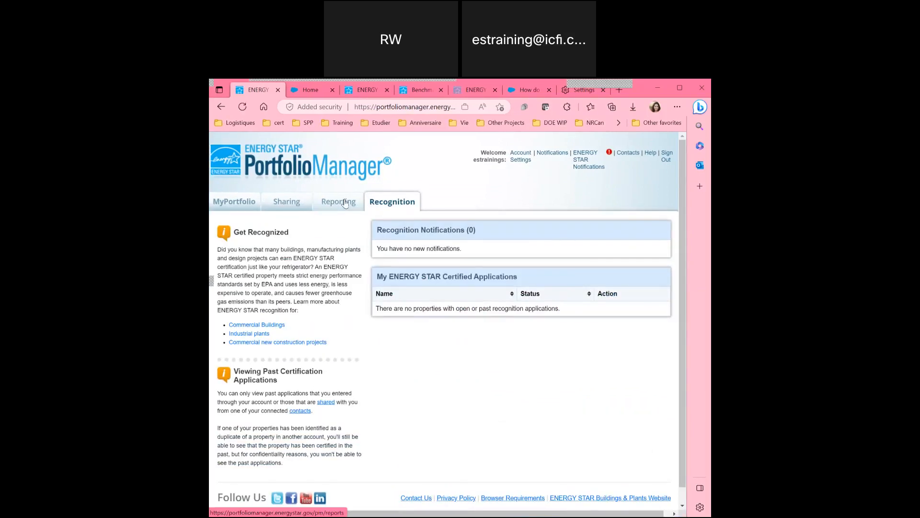
click(344, 203)
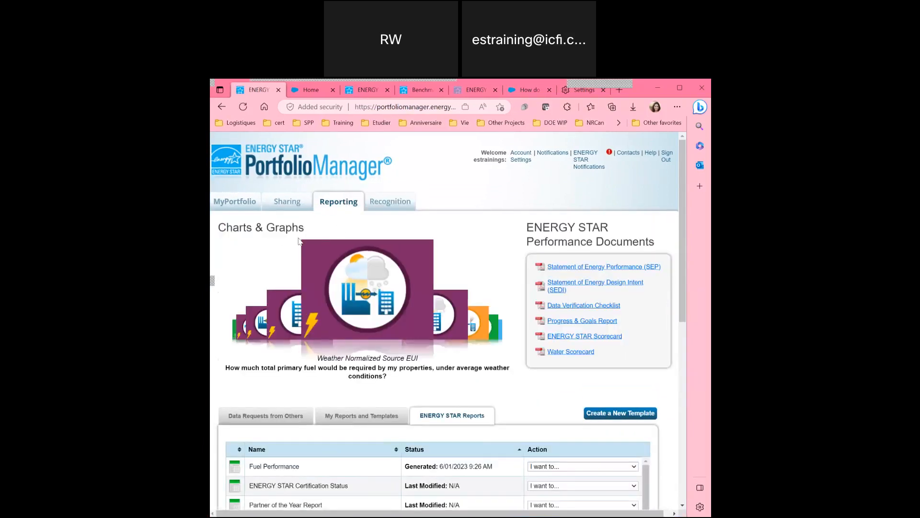
right_click(237, 206)
click(229, 205)
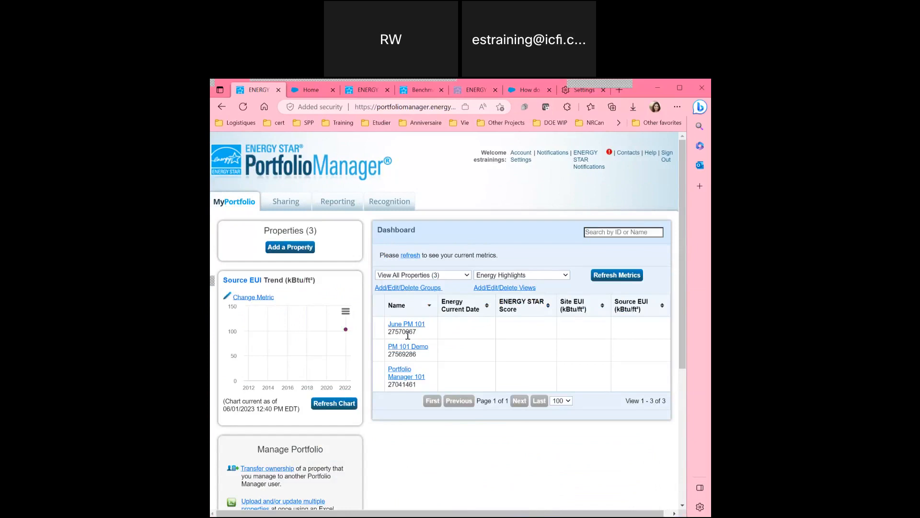
Open PM 101 Demo, scan its summary with ENERGY STAR score 88, then go to Reporting.
click(406, 347)
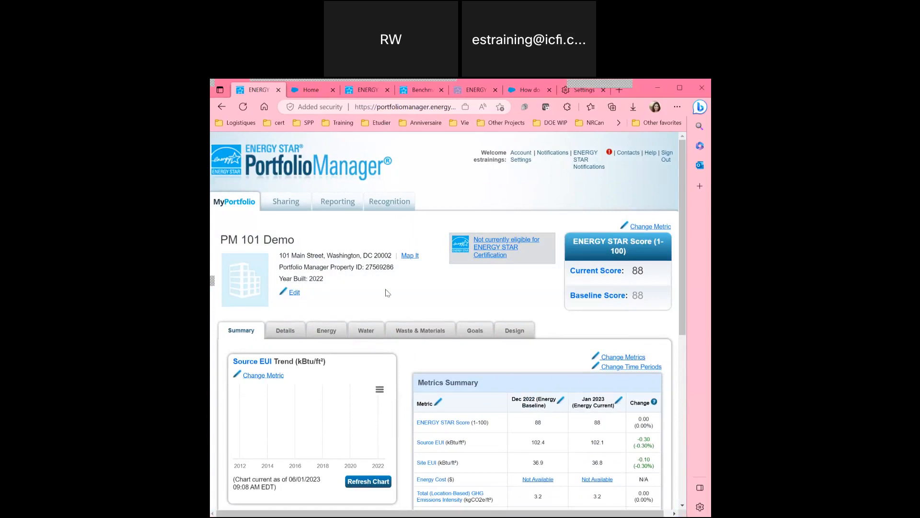
mouse_move(604, 240)
scroll(404, 376, down, 5)
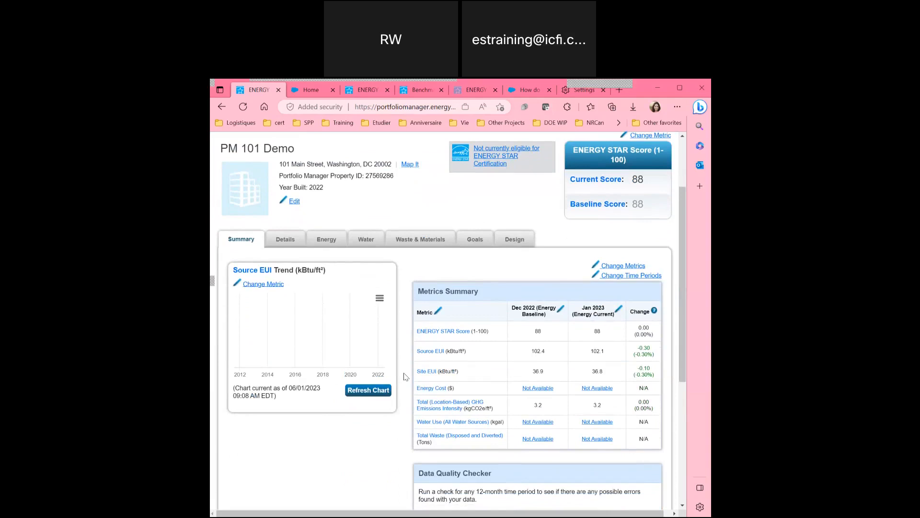
scroll(404, 377, up, 5)
scroll(403, 376, down, 2)
scroll(404, 376, up, 3)
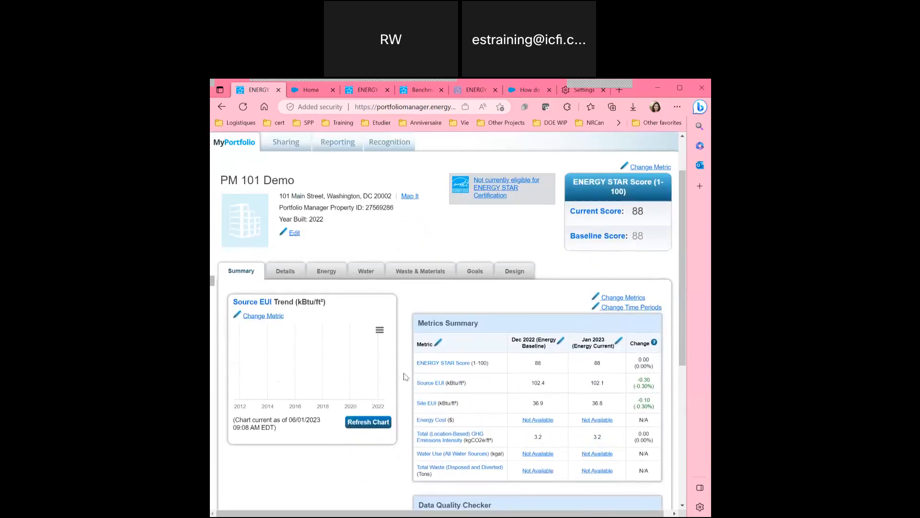
right_click(334, 192)
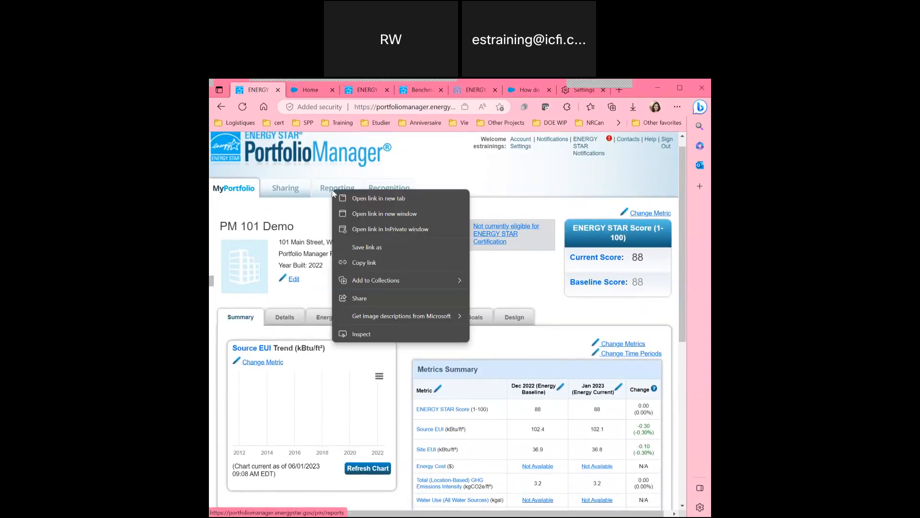
click(325, 187)
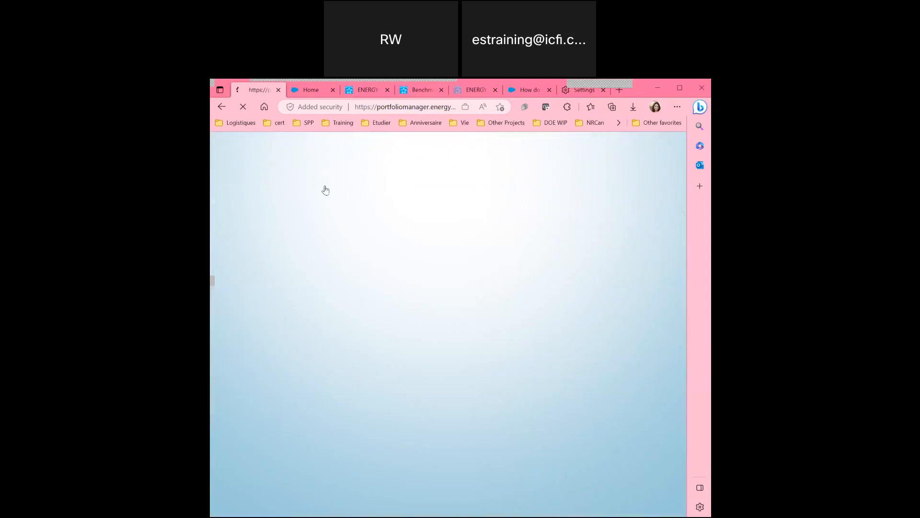
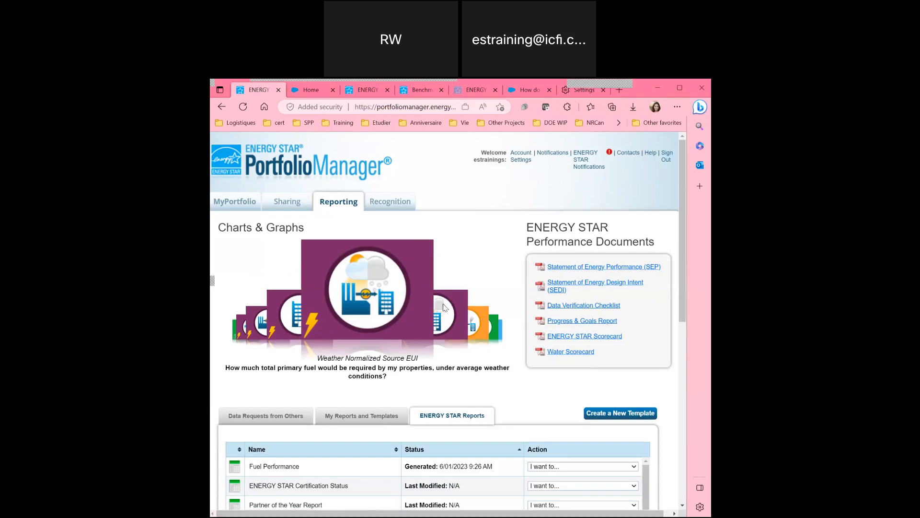
Cycle through the Site EUI, GHG, cost, water, ENERGY STAR score and Weather Normalized Site EUI charts.
click(444, 307)
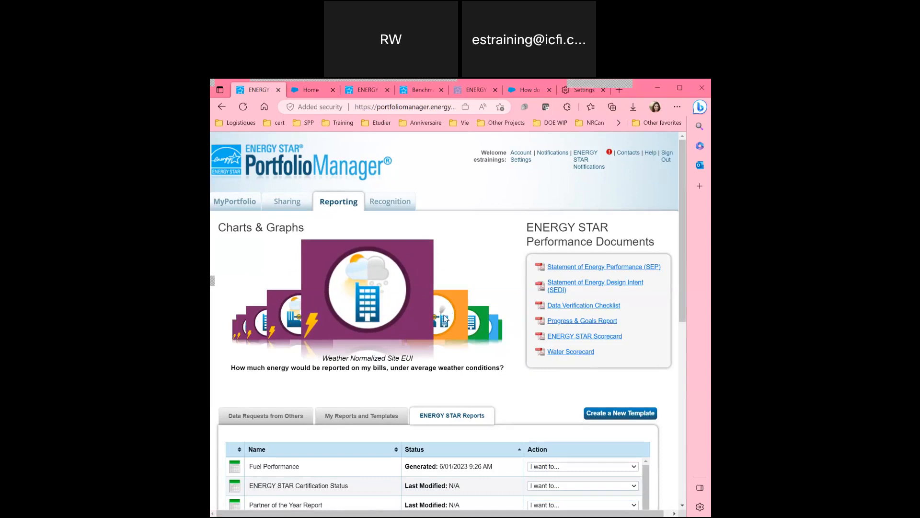
click(445, 317)
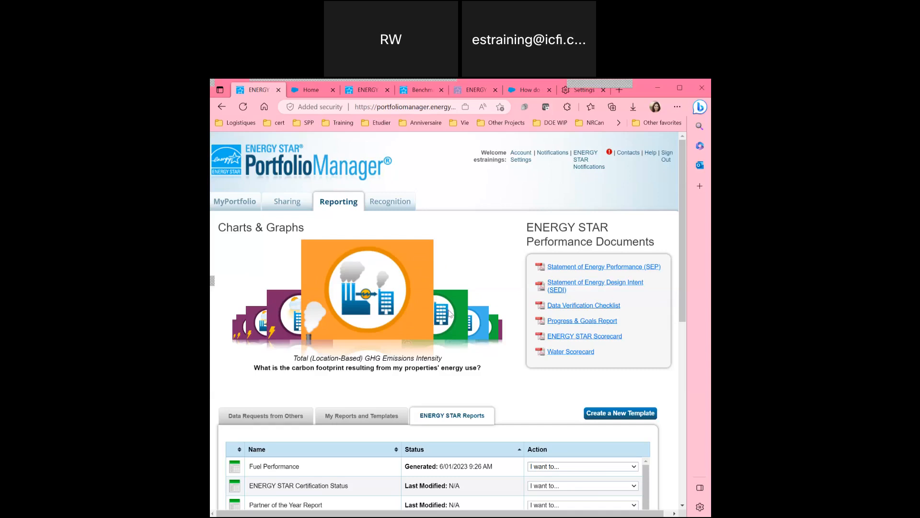
click(448, 314)
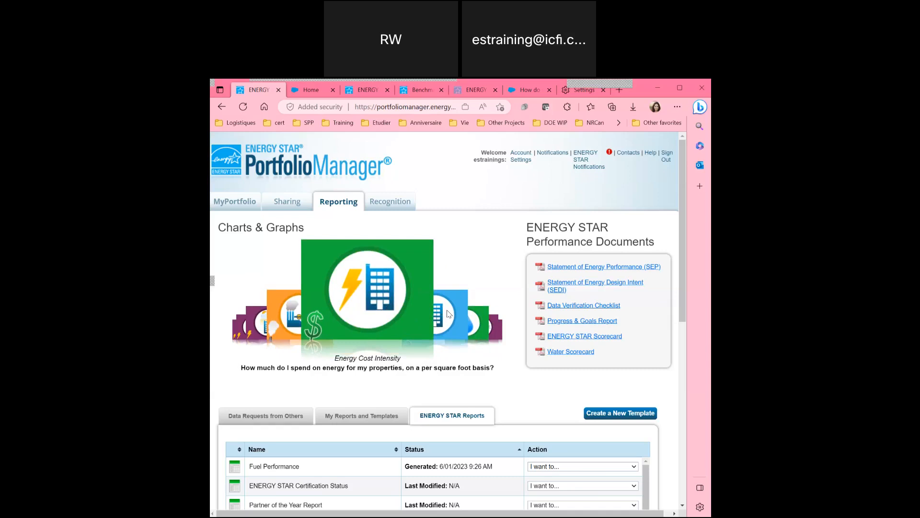
click(448, 314)
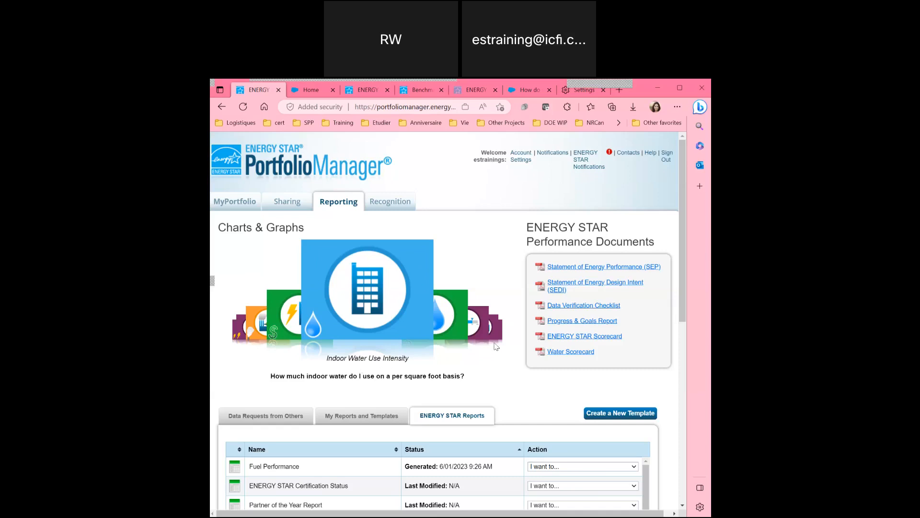
right_click(450, 312)
click(442, 307)
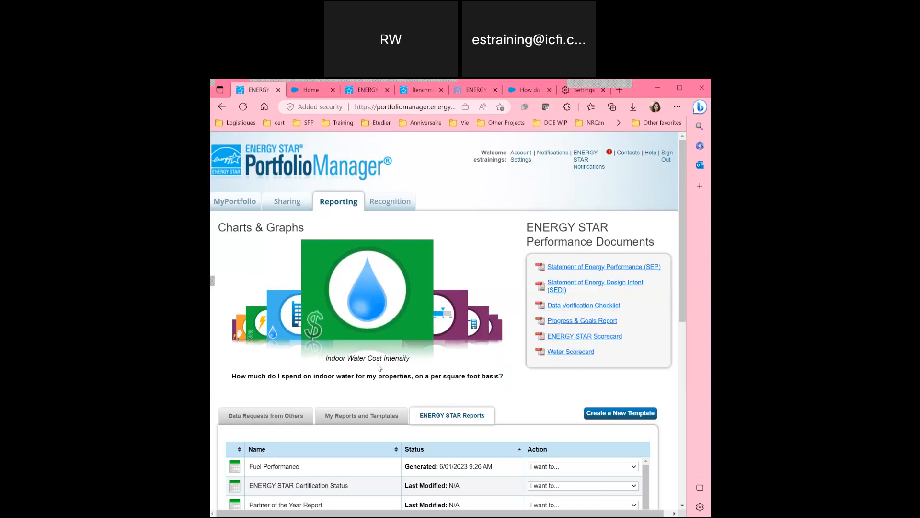
click(449, 325)
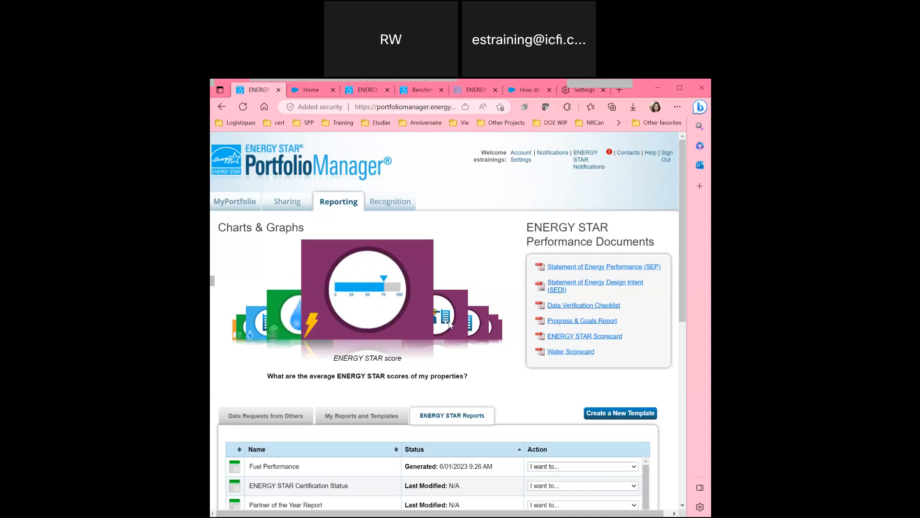
click(449, 324)
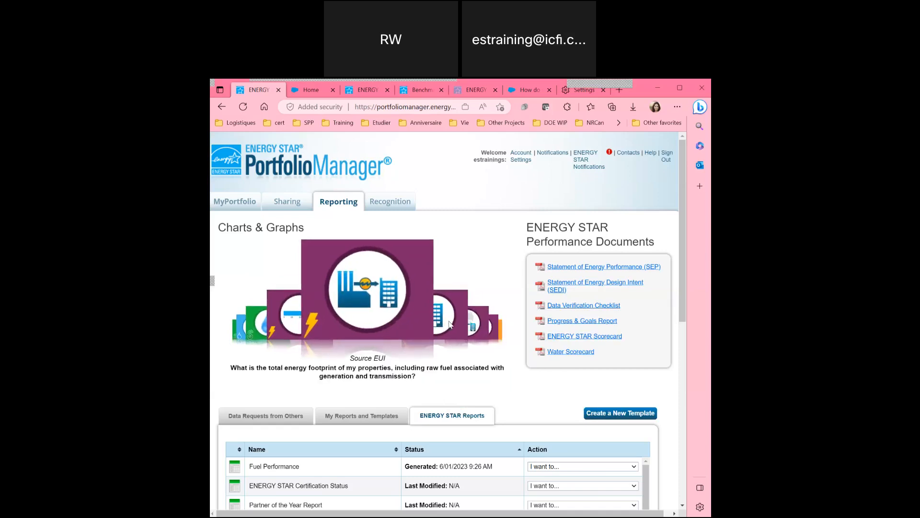
click(449, 325)
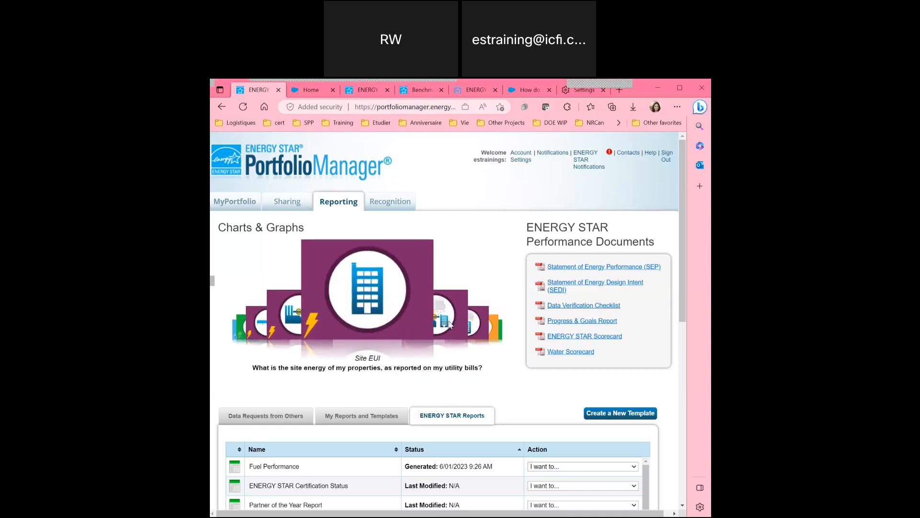
click(453, 352)
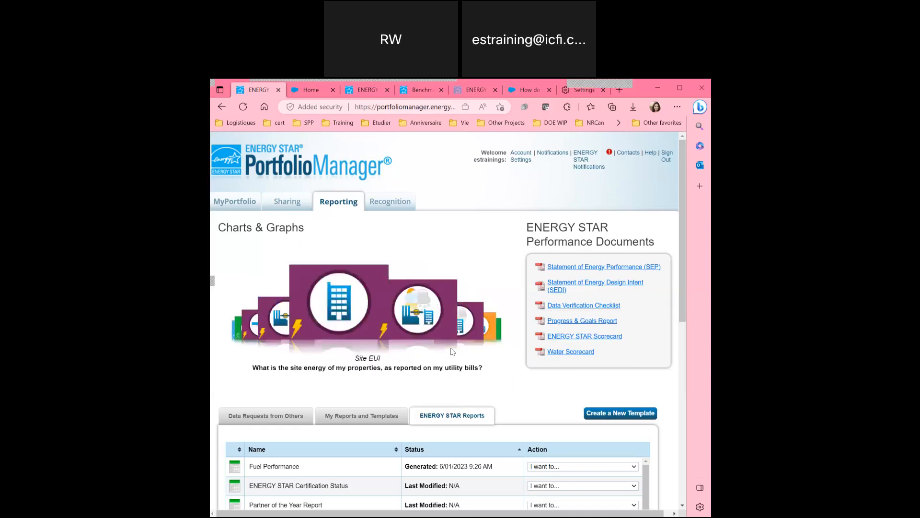
Check the Fuel Performance report's available actions without choosing one.
scroll(419, 405, down, 2)
scroll(419, 406, down, 1)
scroll(420, 406, up, 1)
scroll(519, 322, down, 2)
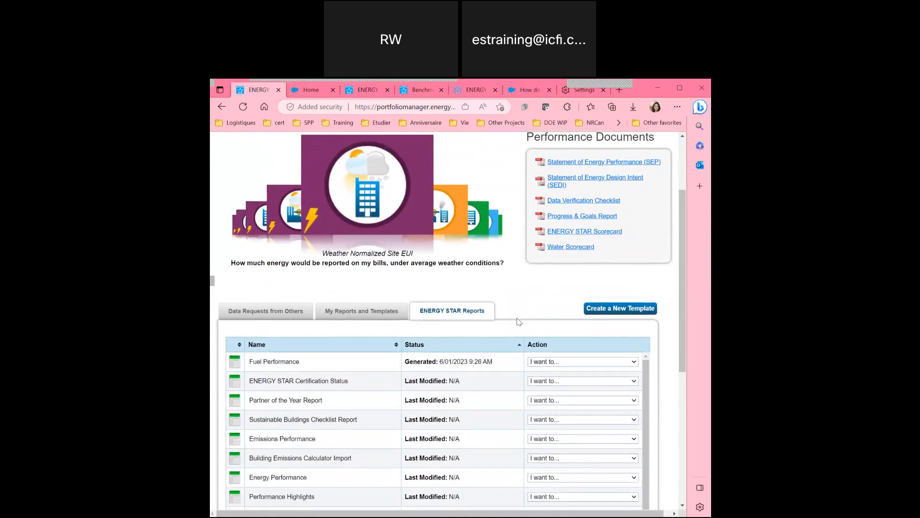
scroll(328, 372, down, 1)
scroll(328, 372, up, 1)
scroll(328, 372, down, 1)
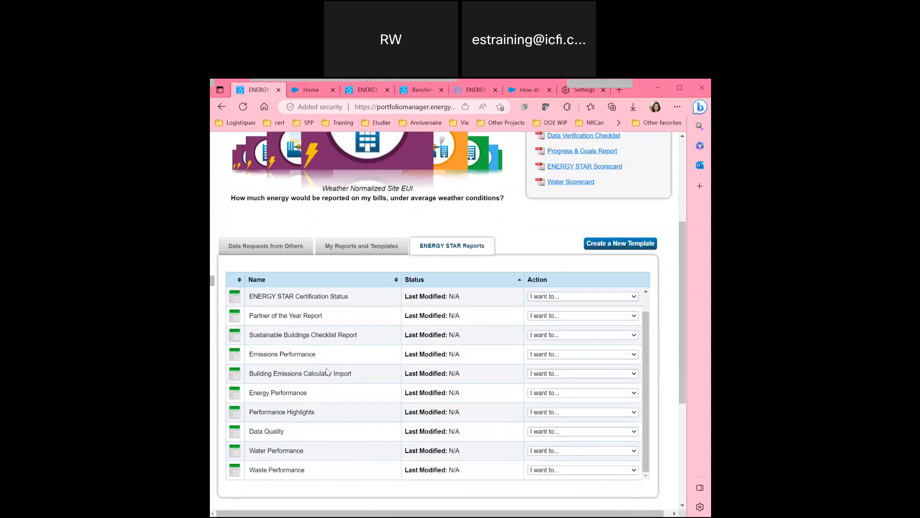
scroll(328, 372, up, 1)
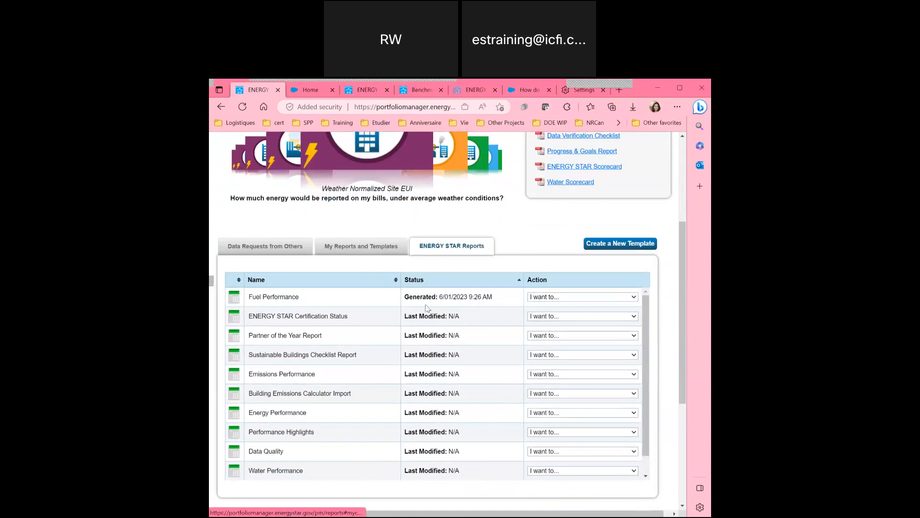
click(542, 298)
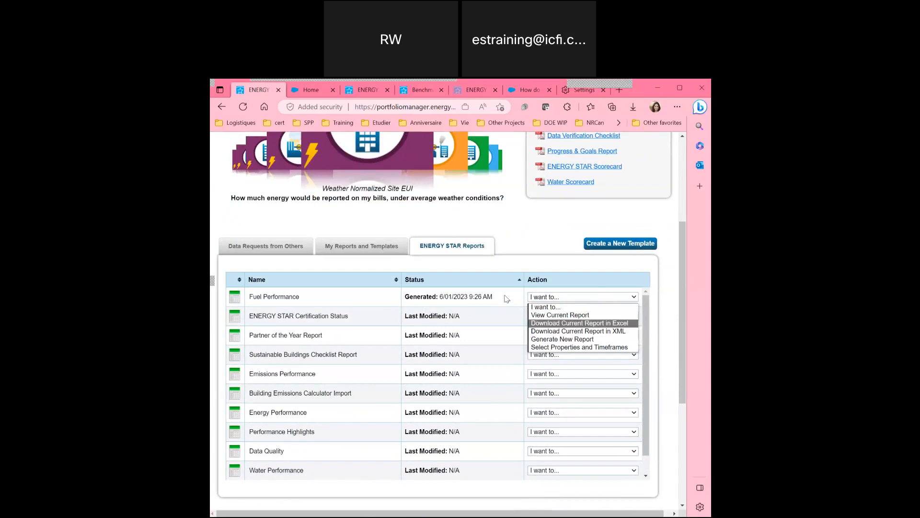
click(478, 262)
scroll(492, 230, up, 2)
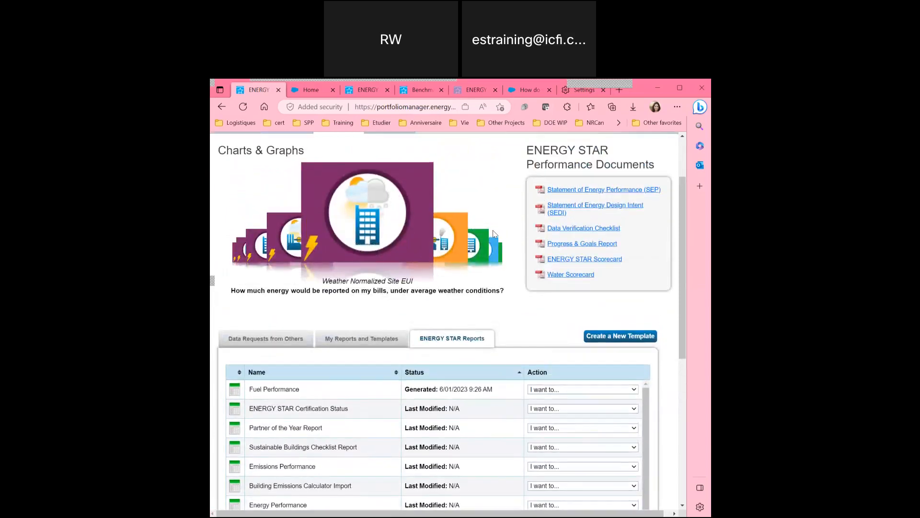
Go to the Generate and Download Reports page and glance at the property list.
click(605, 190)
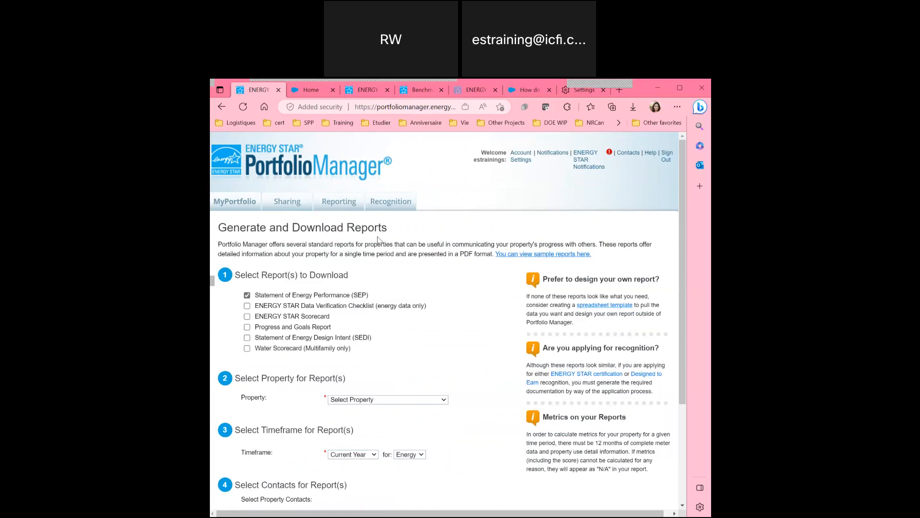
scroll(378, 240, down, 2)
click(352, 329)
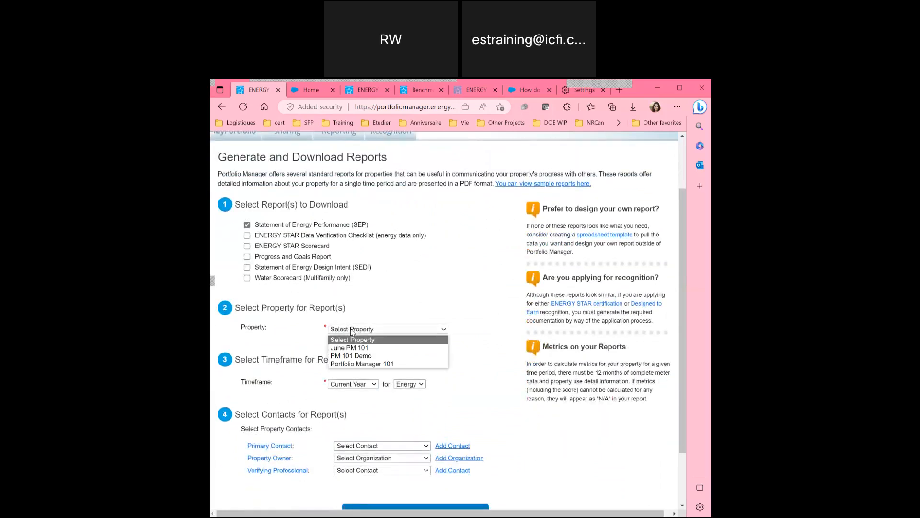
click(413, 247)
scroll(413, 248, up, 1)
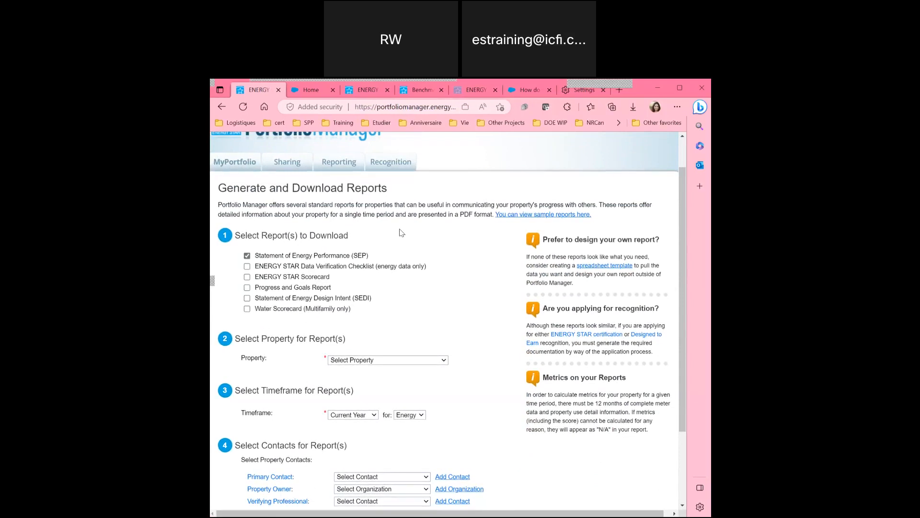
Choose PM 101 Demo as the report property, keeping the Current Year timeframe.
scroll(402, 233, down, 1)
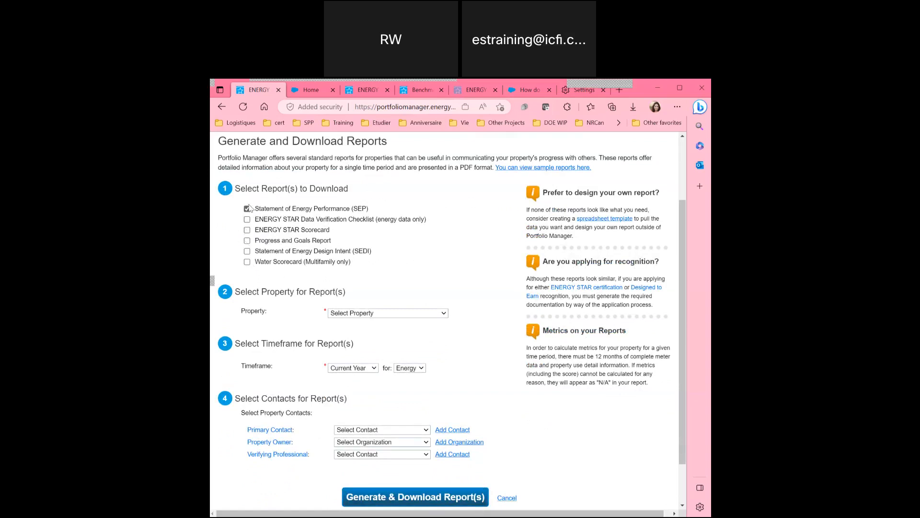
scroll(260, 272, down, 2)
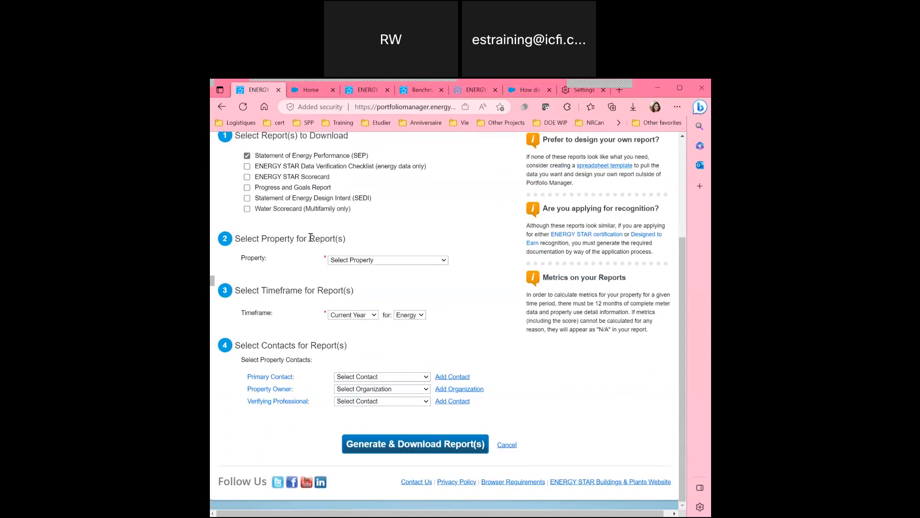
click(352, 260)
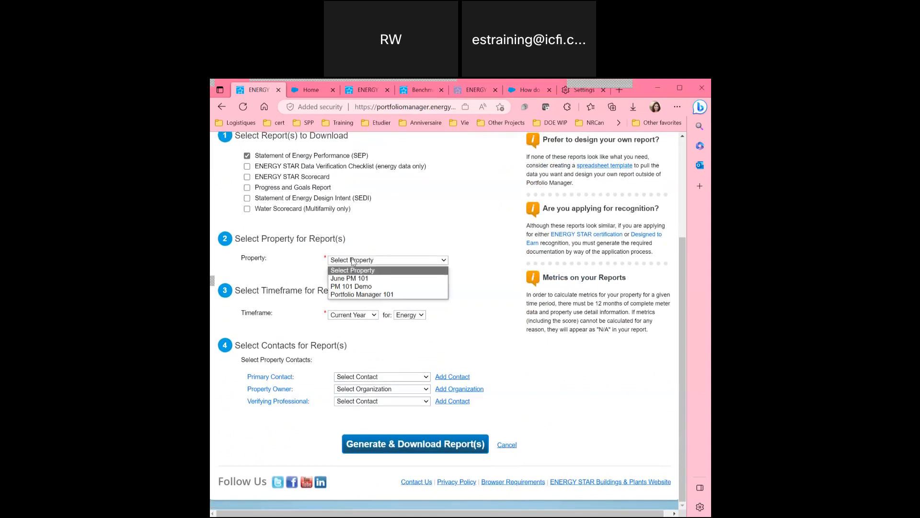
click(349, 286)
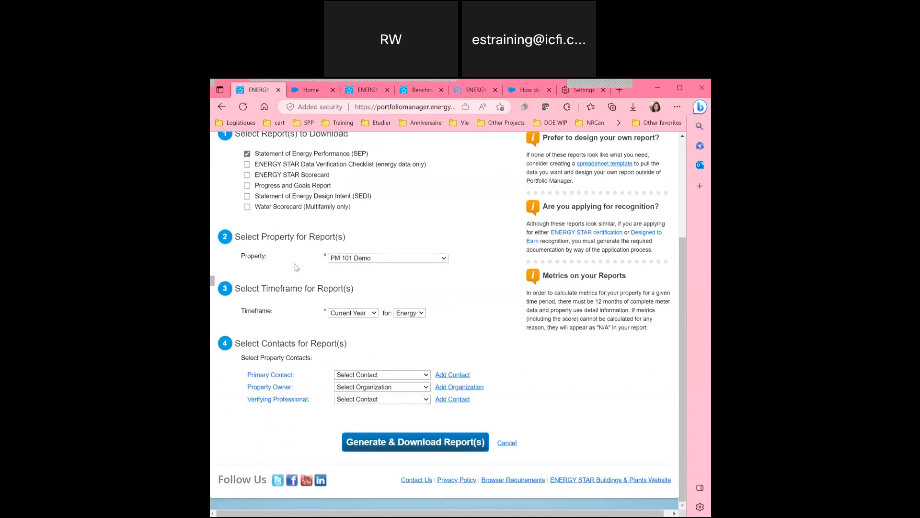
click(359, 315)
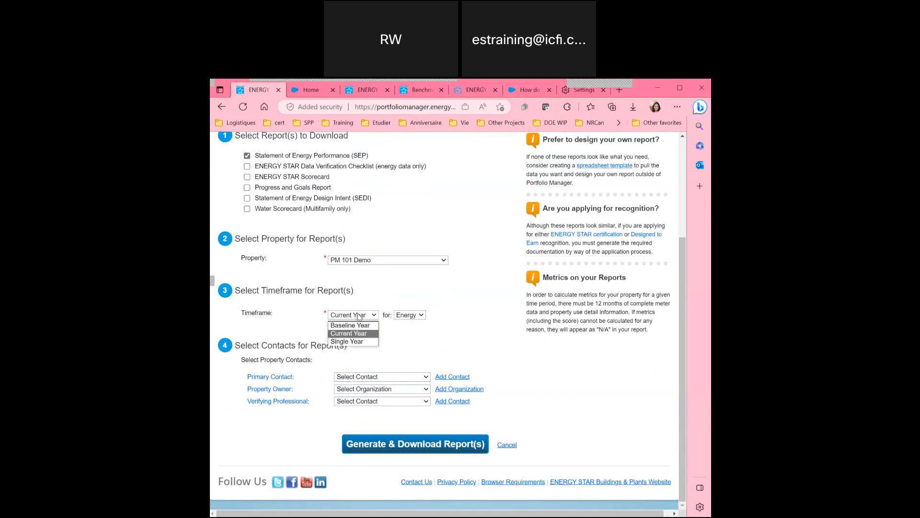
click(359, 317)
right_click(359, 317)
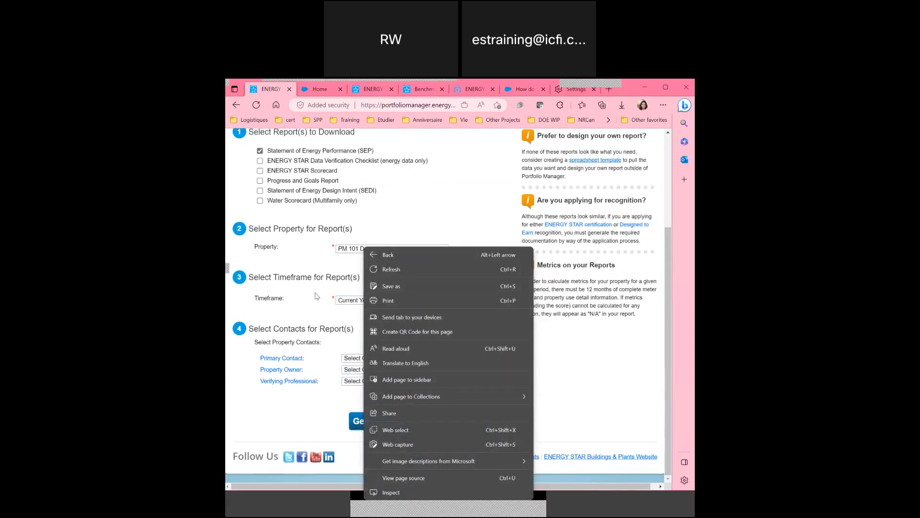
click(307, 310)
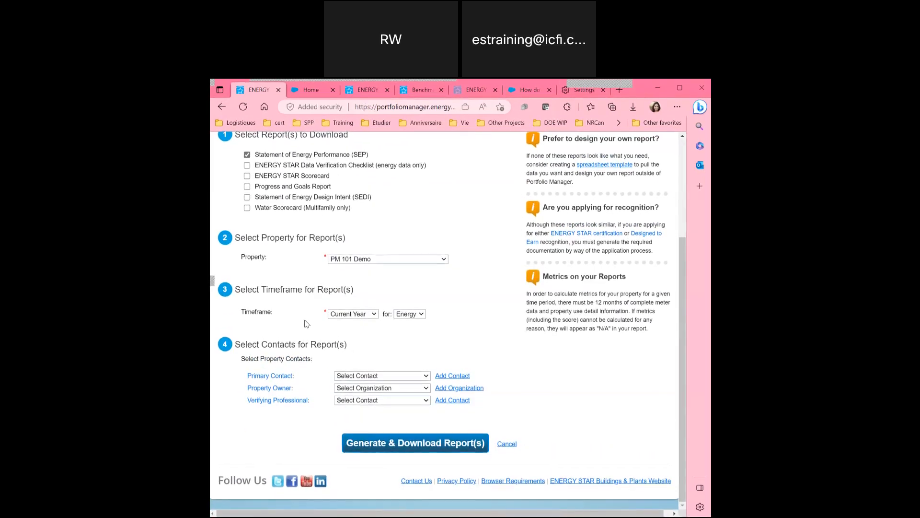
Set contacts (Energy Star primary, ENERGY STAR Trainings owner, Energy Star verifier) and generate the report.
click(363, 377)
click(363, 395)
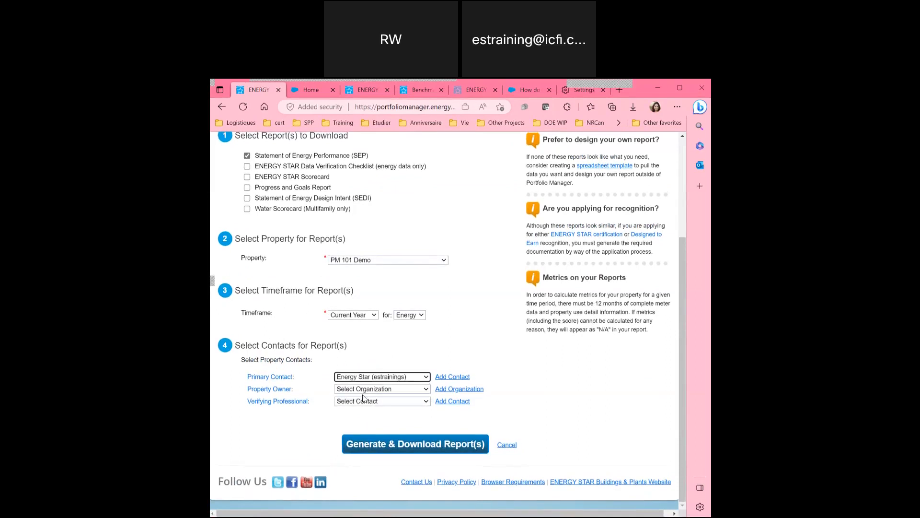
click(362, 389)
click(355, 409)
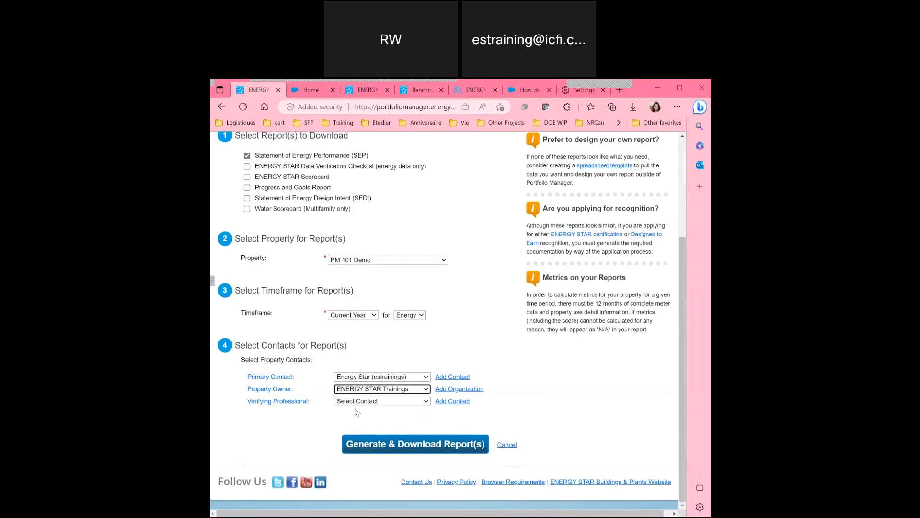
click(361, 401)
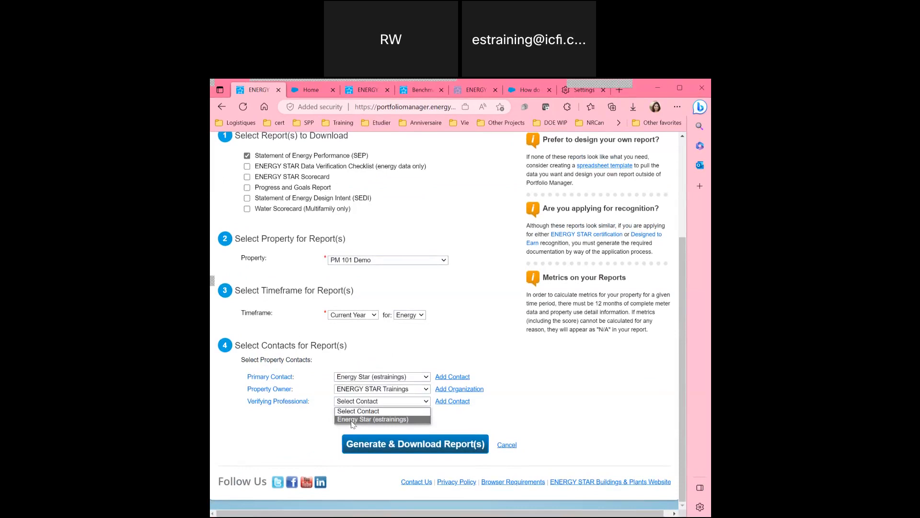
click(352, 420)
click(370, 452)
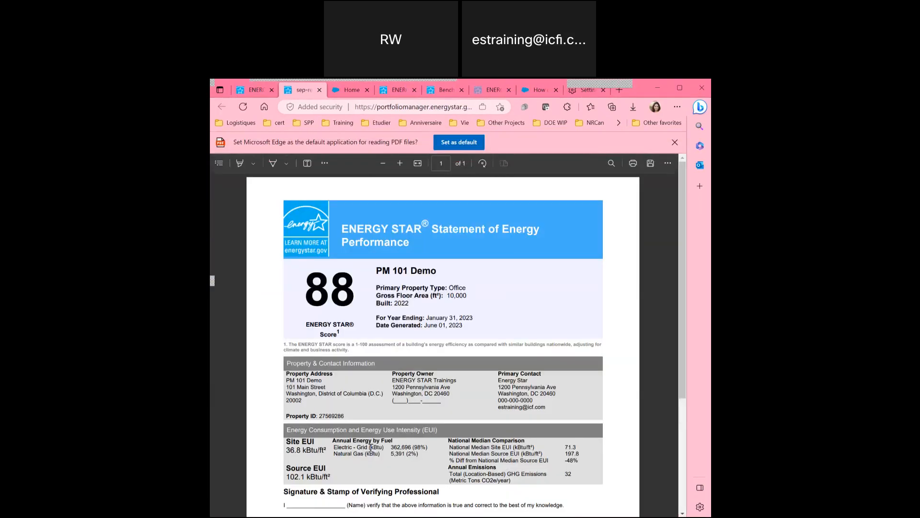
Scroll through the PM 101 Demo Statement of Energy Performance PDF, then go back to Portfolio Manager.
scroll(356, 235, down, 1)
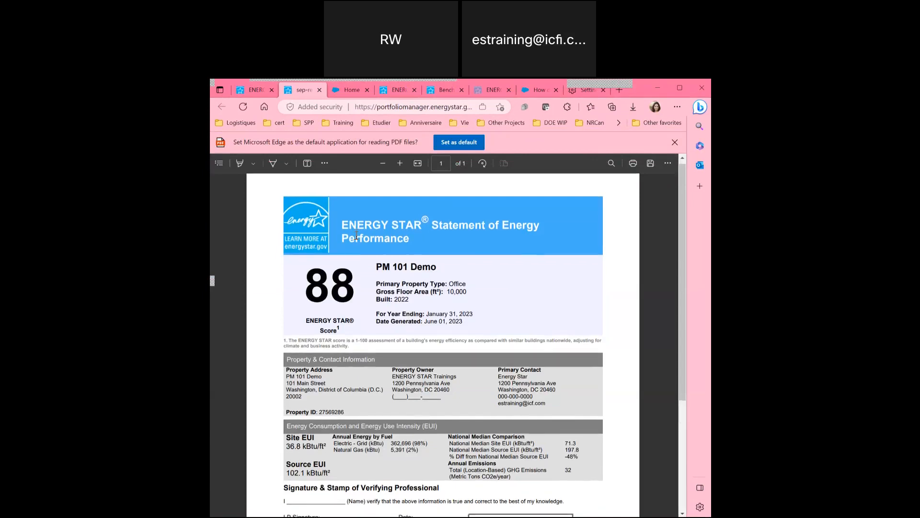
scroll(356, 235, down, 5)
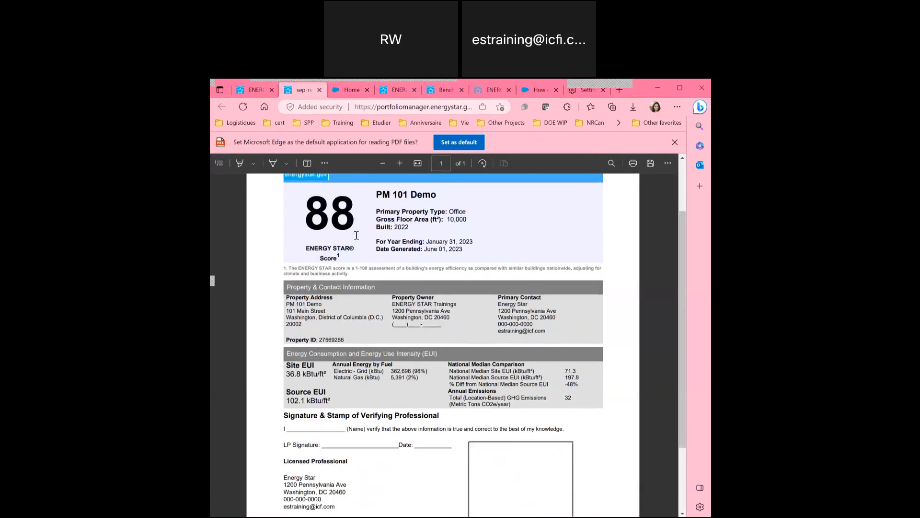
scroll(356, 235, up, 5)
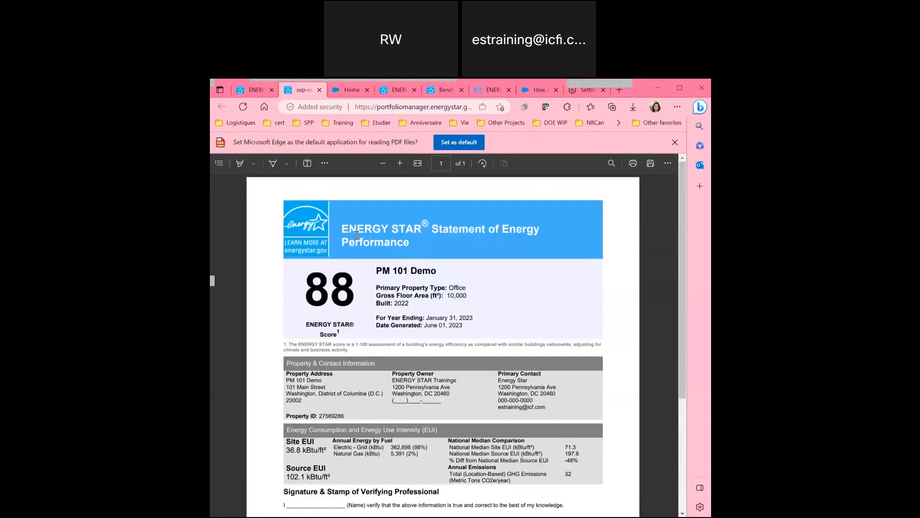
click(254, 92)
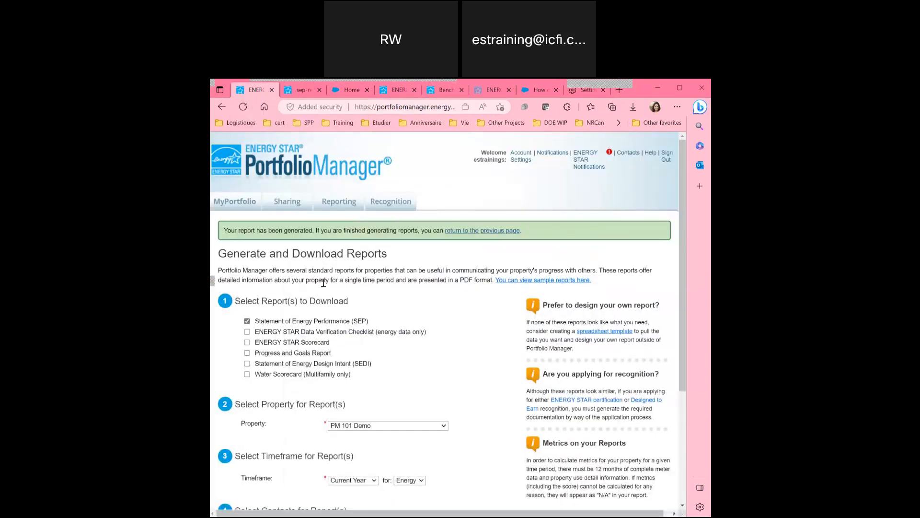
Start a Data Verification Checklist from Reporting with PM 101 Demo as the property.
click(463, 231)
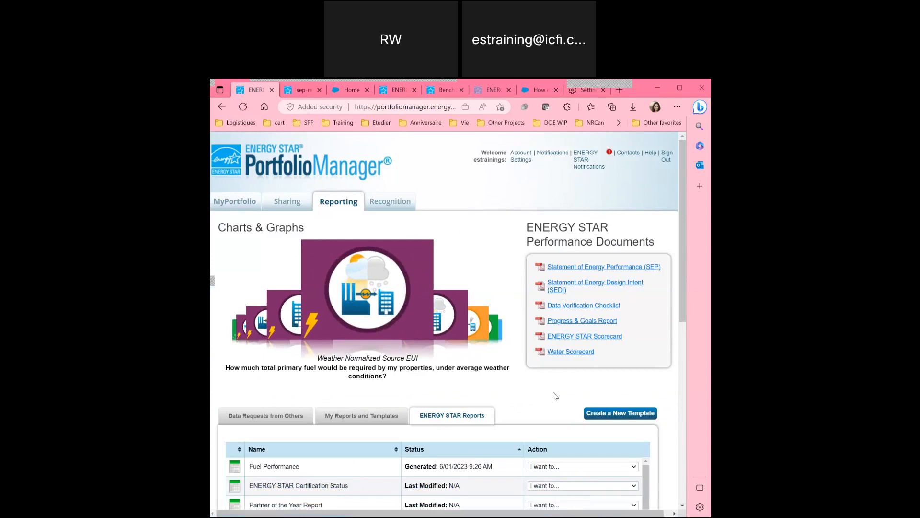
scroll(555, 395, down, 1)
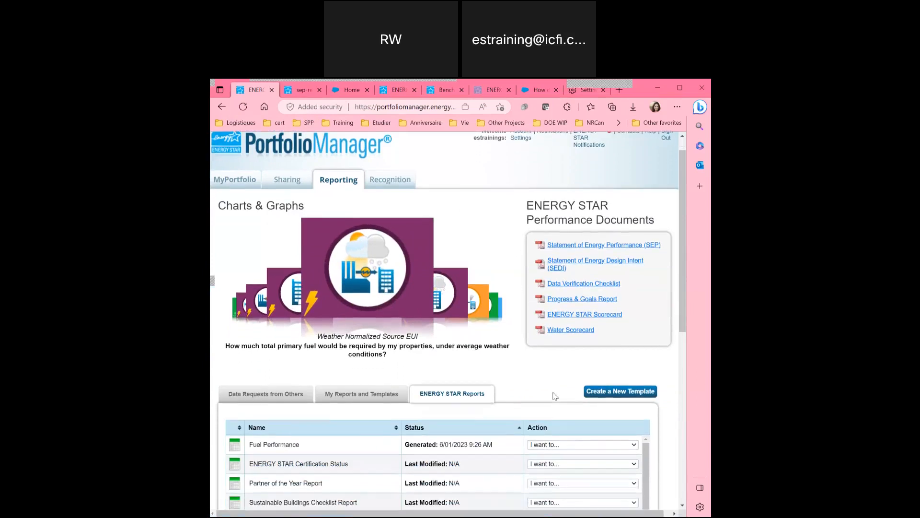
right_click(571, 286)
click(572, 286)
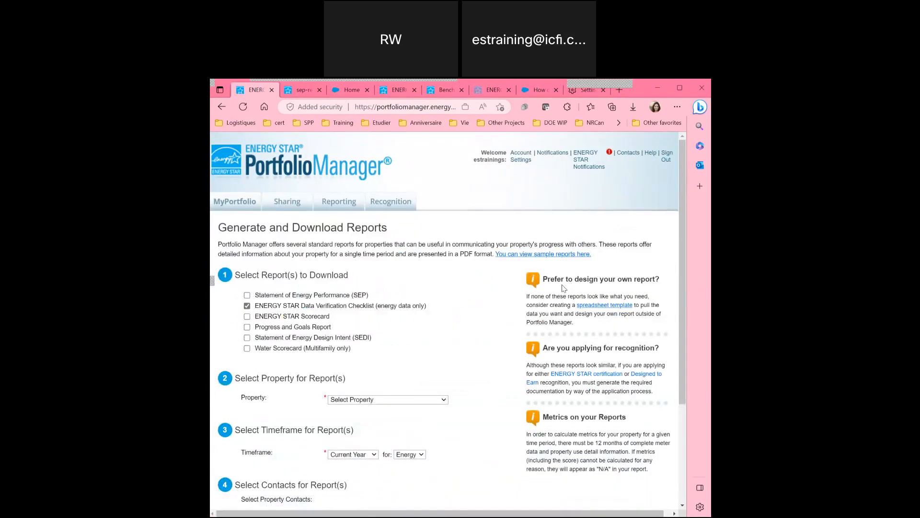
scroll(564, 287, down, 1)
click(381, 346)
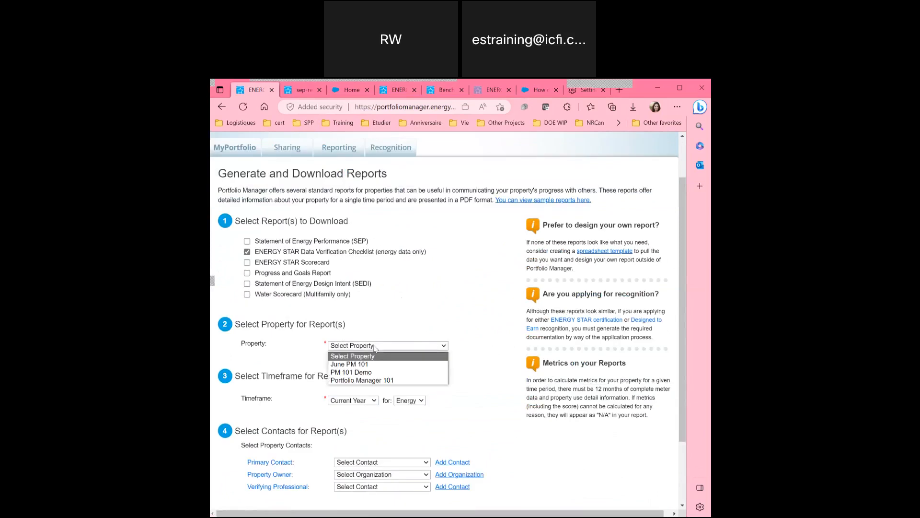
click(359, 371)
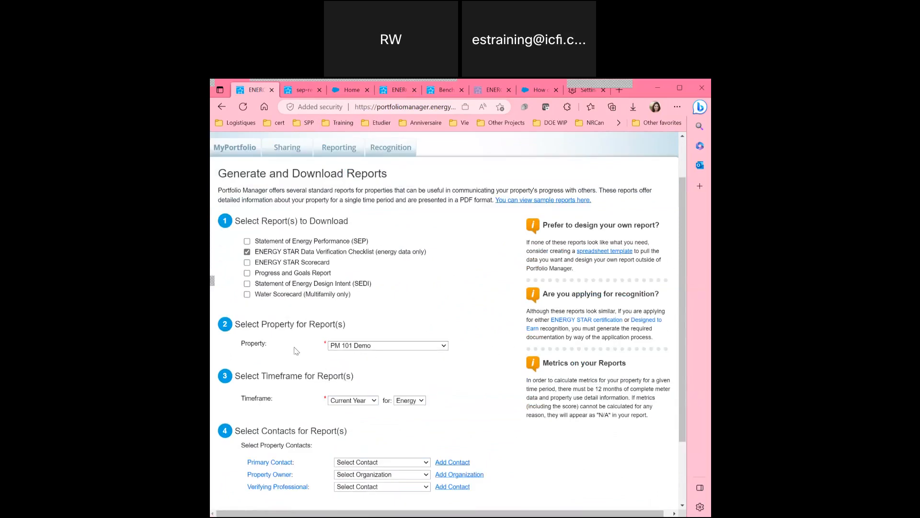
Pick Energy Star as primary contact and verifier, ENERGY STAR Trainings as owner, then generate the checklist.
scroll(295, 350, down, 1)
scroll(296, 350, down, 1)
click(378, 379)
click(372, 395)
click(370, 390)
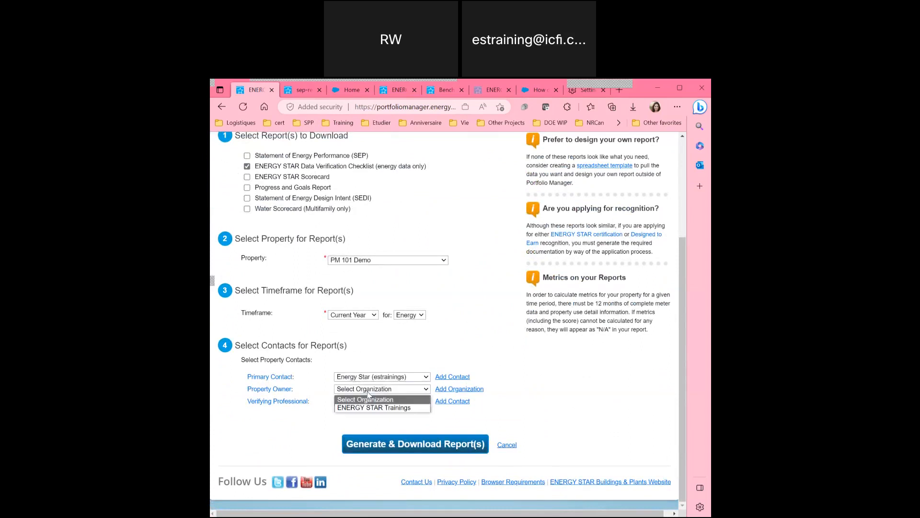
click(362, 407)
click(356, 403)
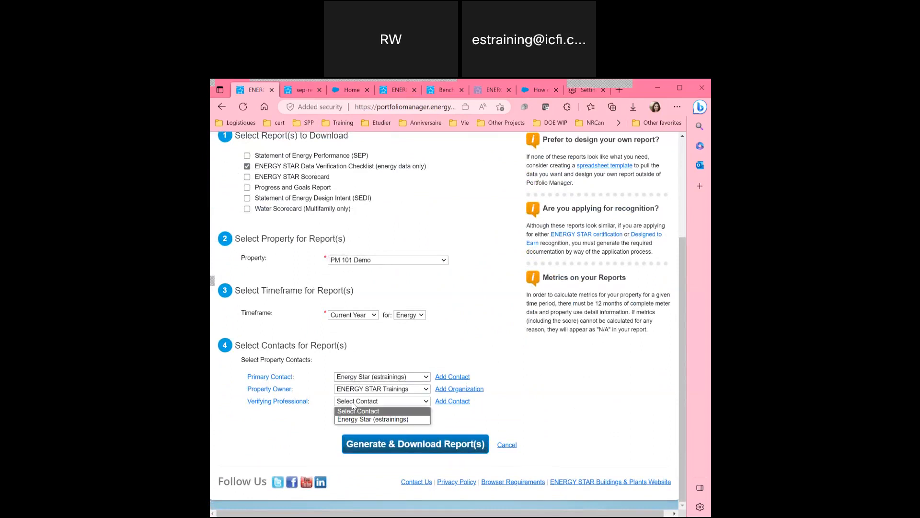
click(354, 419)
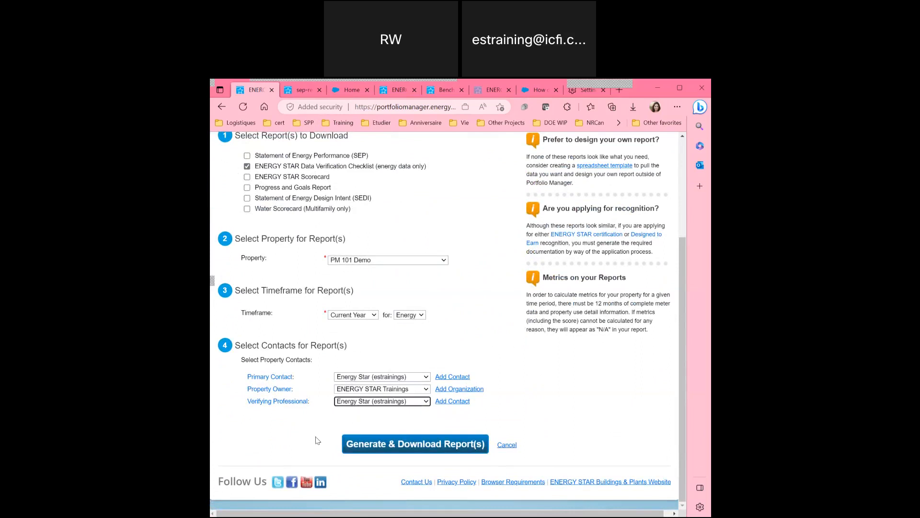
scroll(316, 440, up, 1)
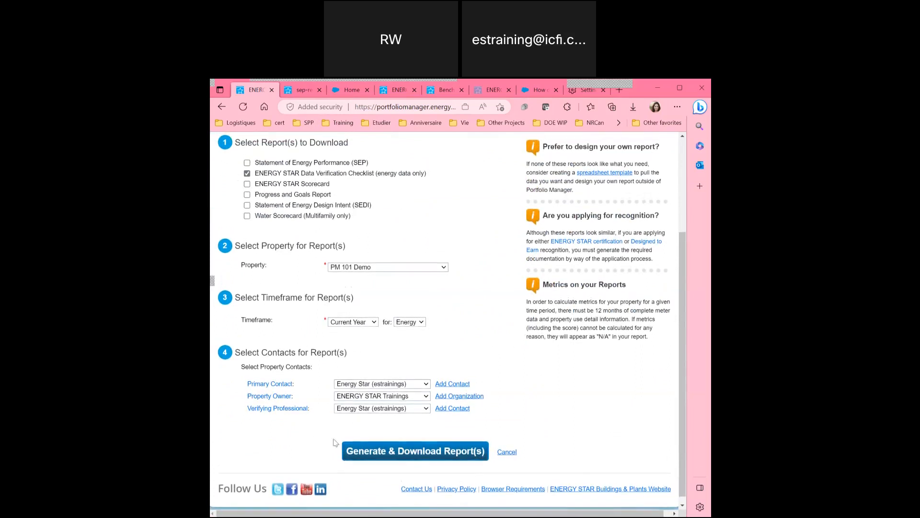
click(397, 455)
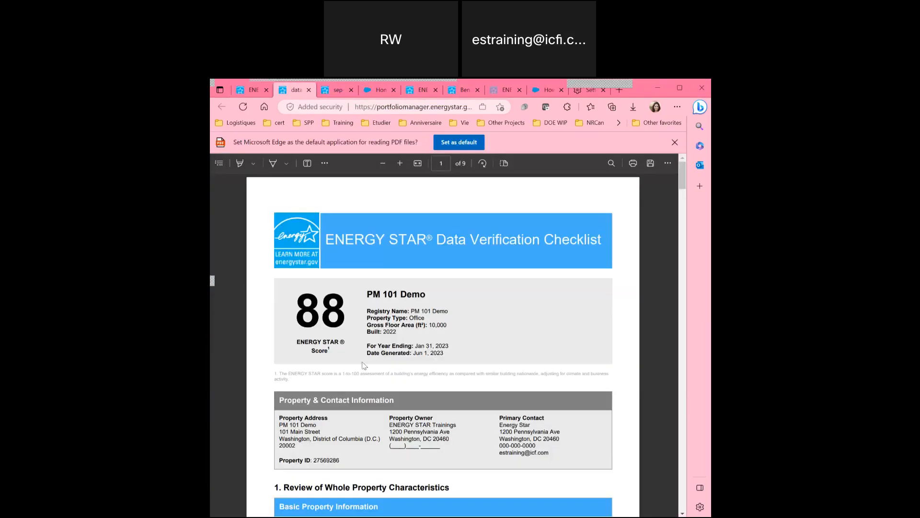
Scroll through the nine-page checklist PDF, then return to the Reporting main page.
scroll(367, 322, down, 5)
scroll(367, 322, up, 1)
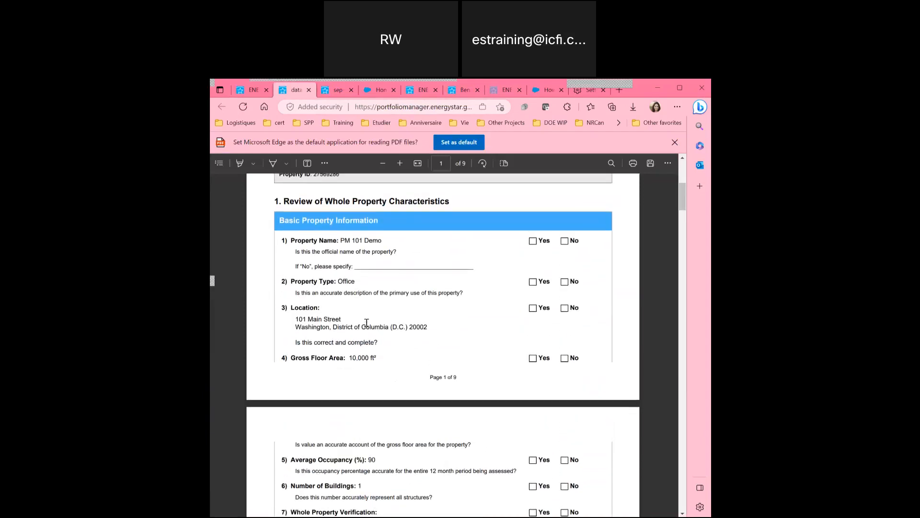
scroll(343, 265, down, 3)
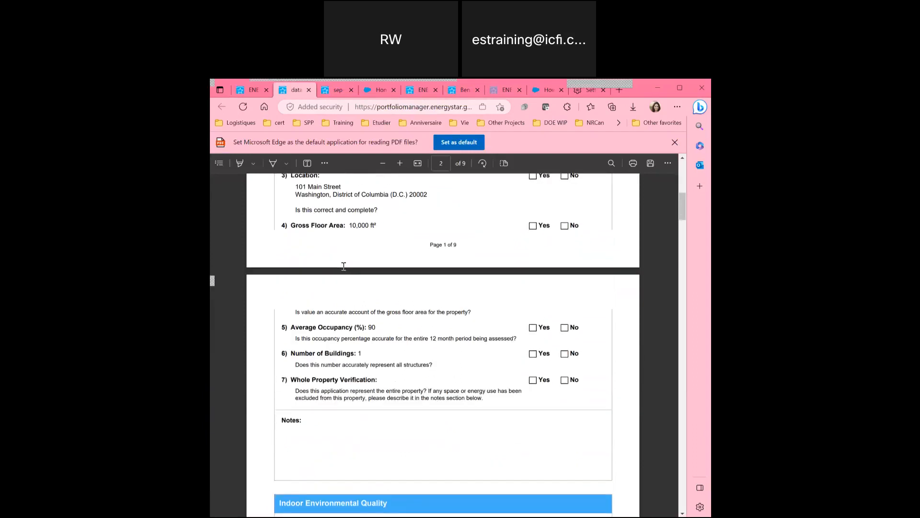
scroll(344, 266, down, 6)
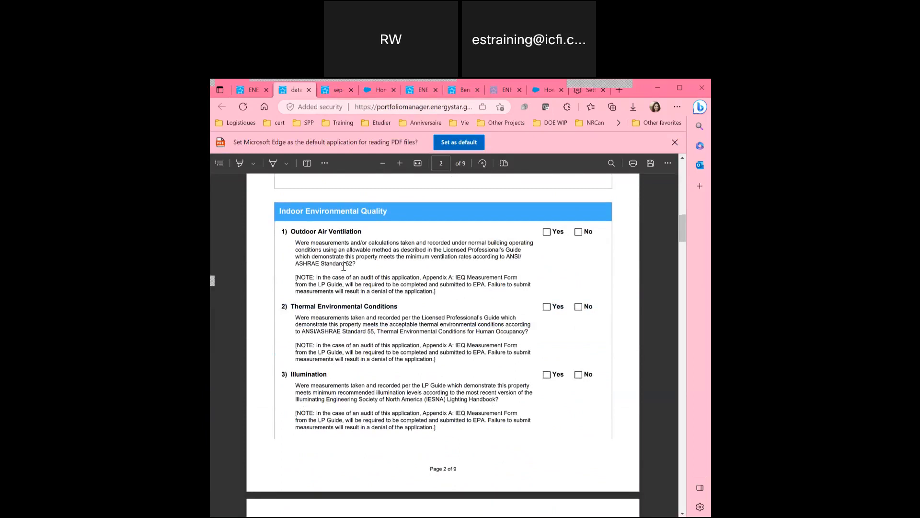
scroll(344, 266, down, 3)
scroll(343, 266, down, 3)
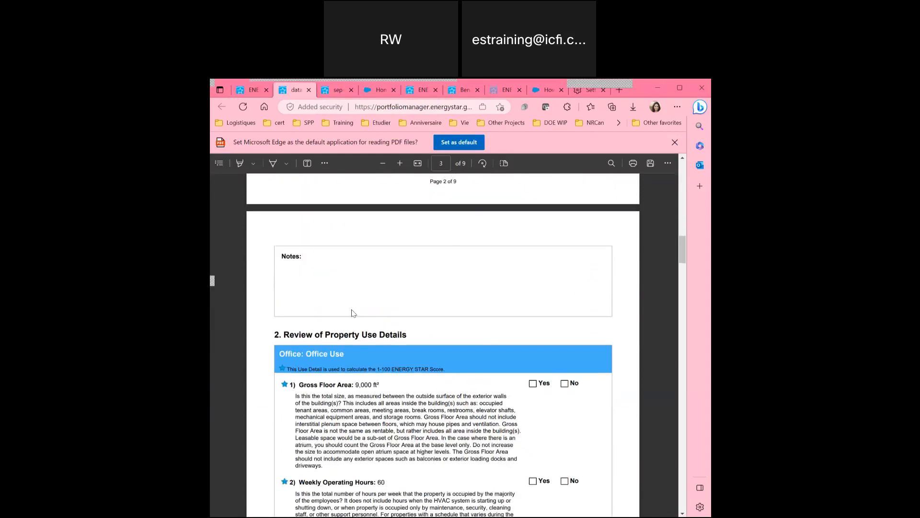
scroll(352, 313, down, 10)
scroll(352, 313, up, 4)
scroll(352, 313, up, 2)
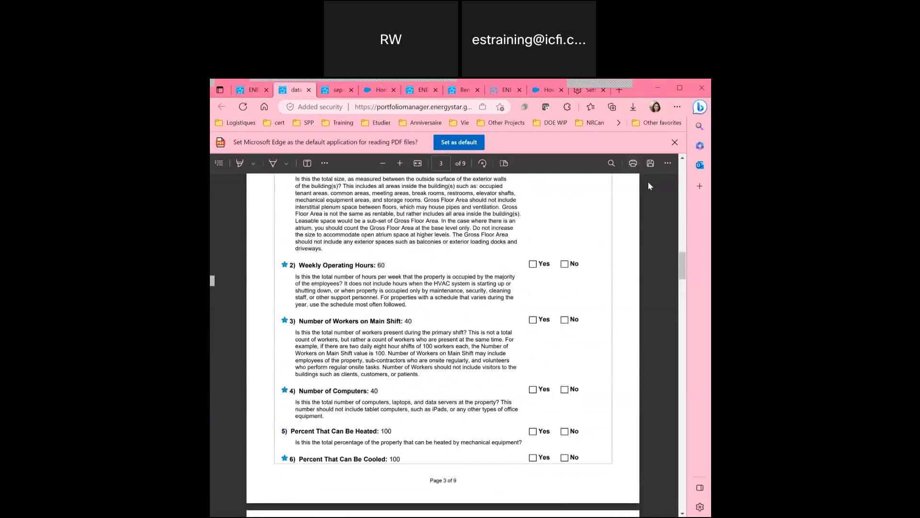
scroll(294, 289, up, 14)
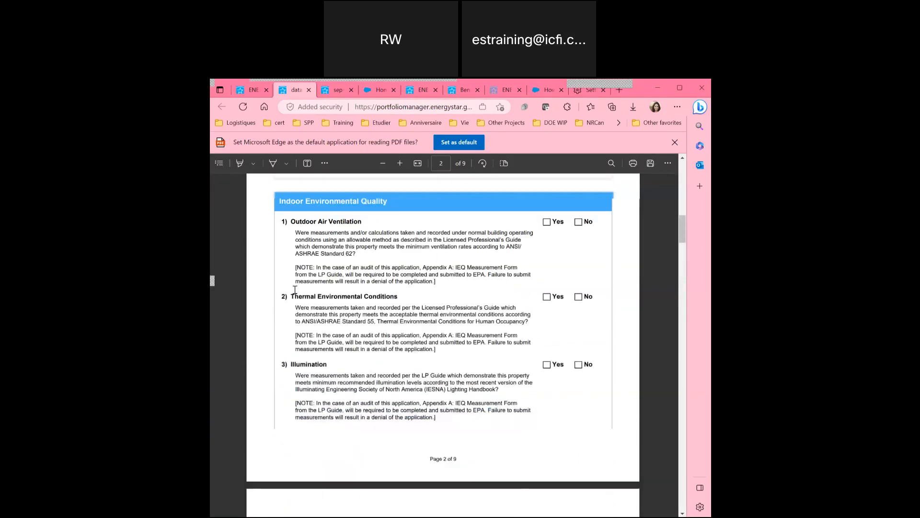
click(246, 93)
click(485, 232)
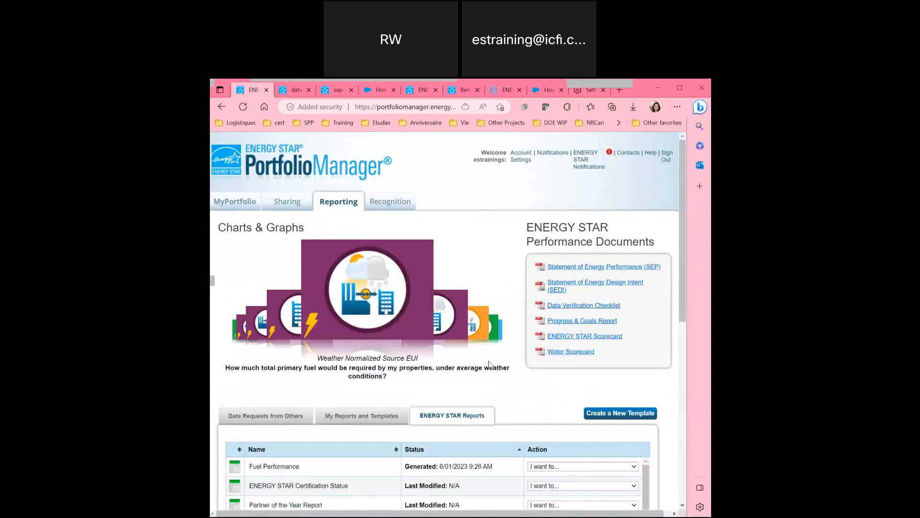
View the data requests from others on the Reporting page.
scroll(302, 337, down, 3)
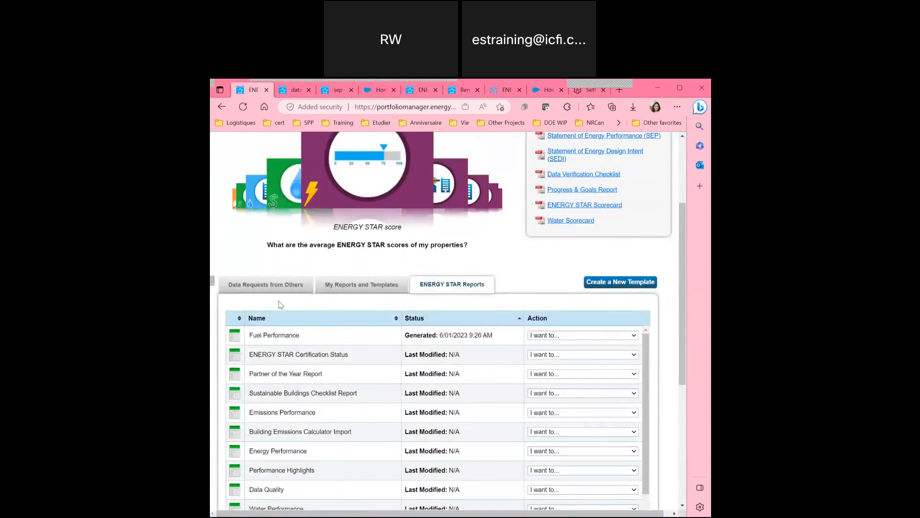
right_click(267, 287)
click(250, 286)
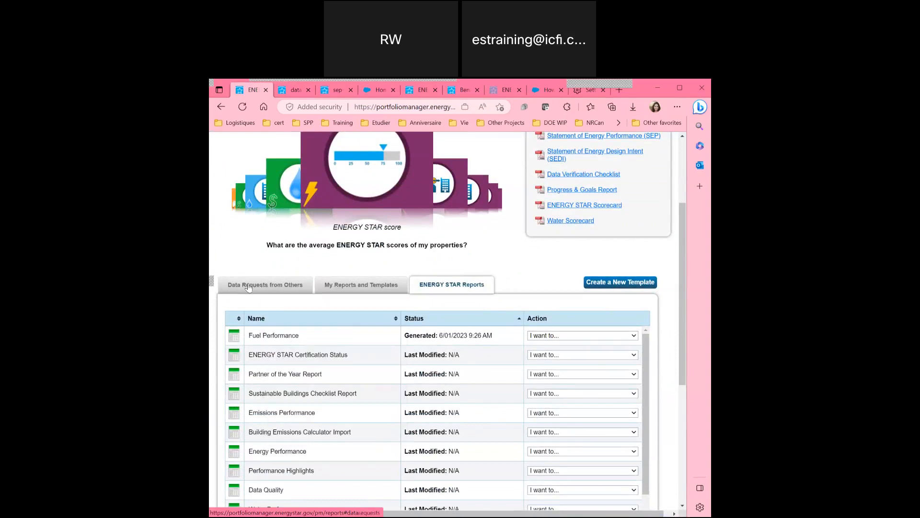
scroll(214, 312, down, 1)
scroll(214, 312, down, 2)
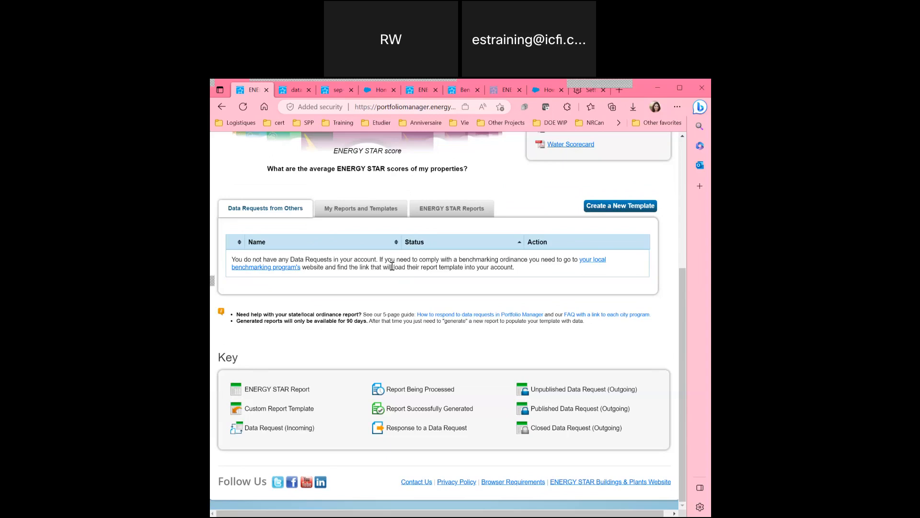
Switch between My Custom Reports and ENERGY STAR Reports, ending on the ENERGY STAR Reports list.
click(361, 208)
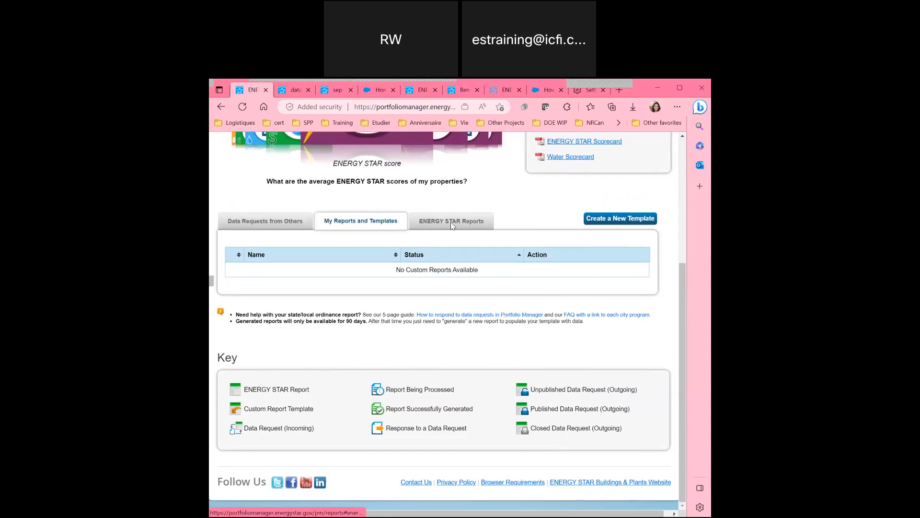
click(452, 226)
click(368, 223)
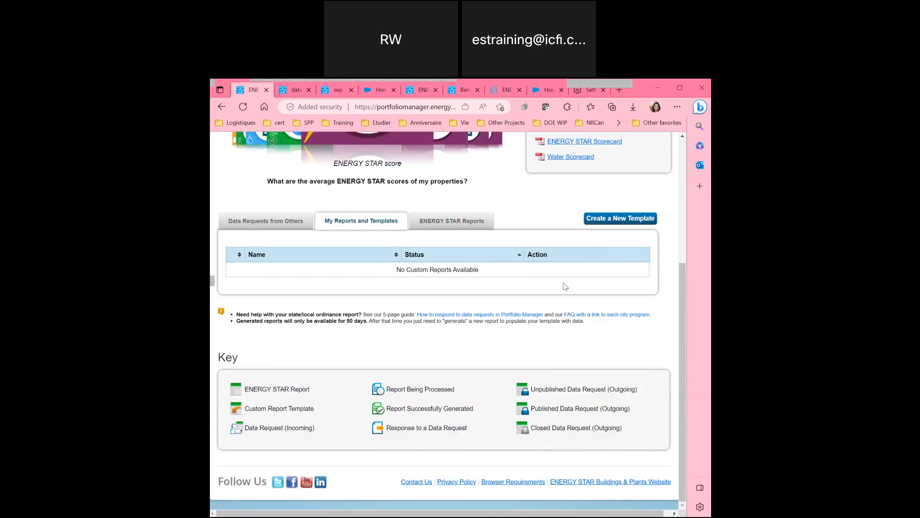
click(436, 229)
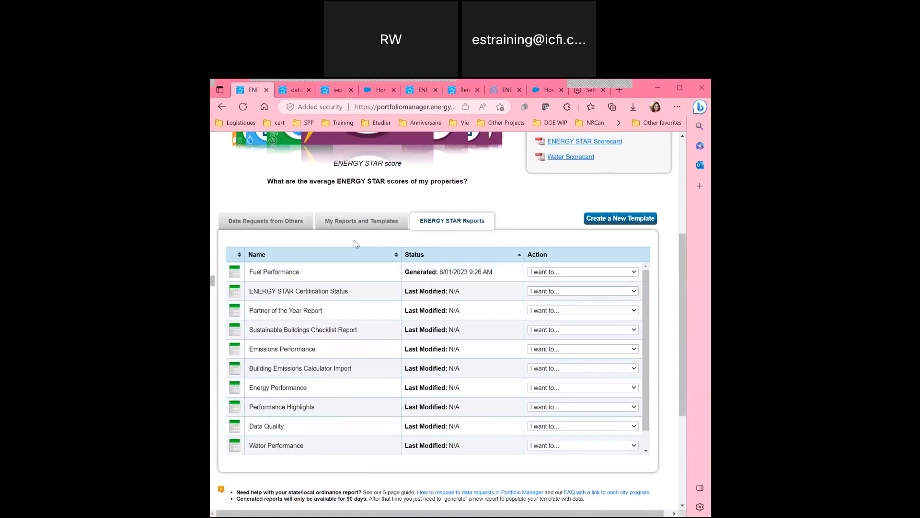
scroll(356, 245, up, 2)
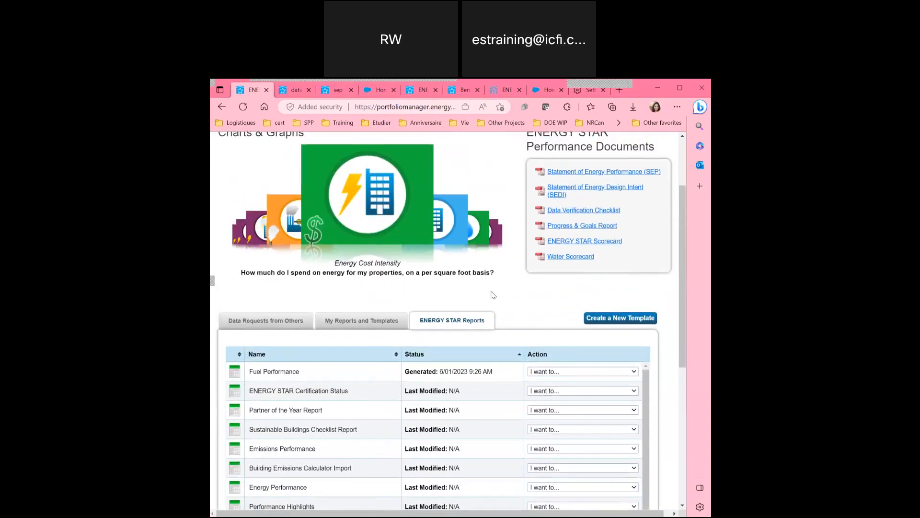
scroll(519, 313, up, 1)
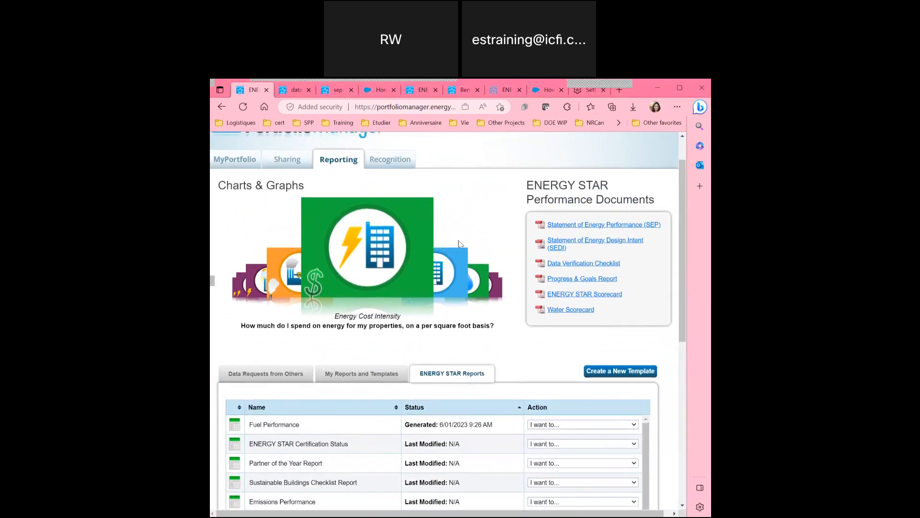
scroll(473, 179, down, 2)
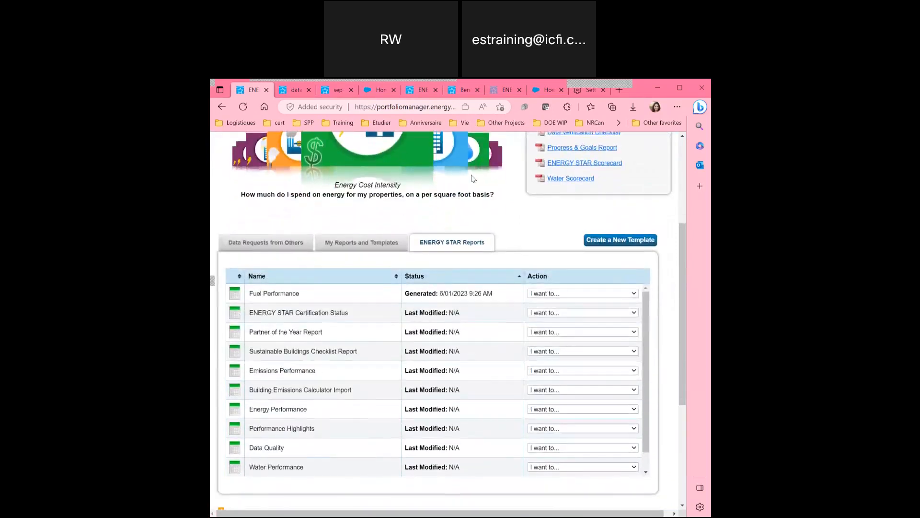
scroll(473, 179, up, 3)
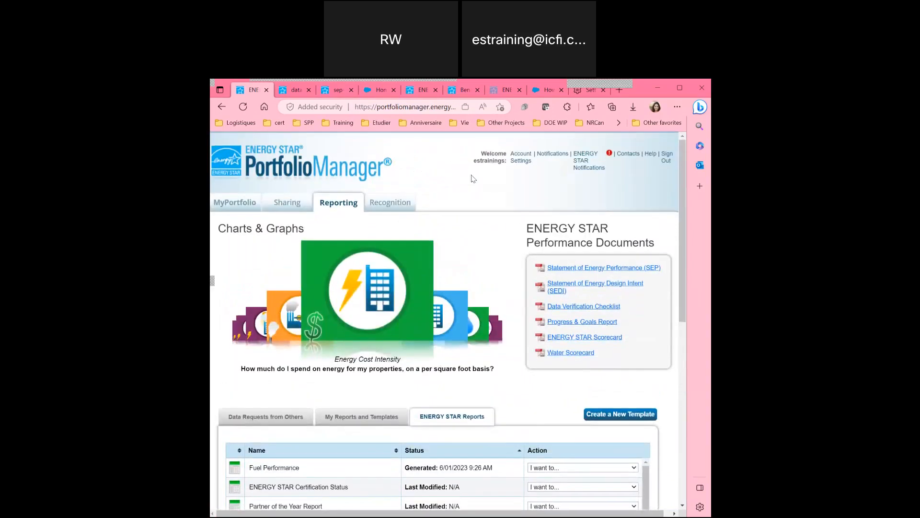
Pass through Sharing back to MyPortfolio and refresh the Source EUI Trend chart.
click(289, 202)
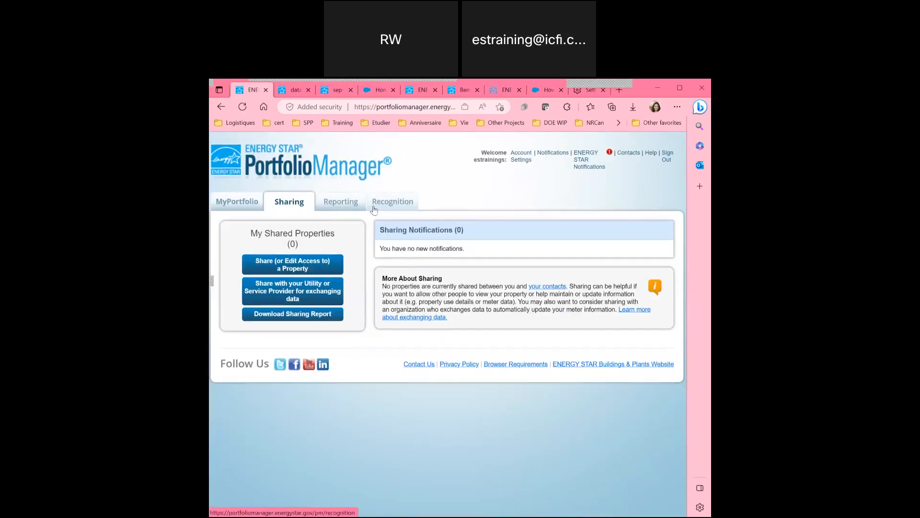
click(238, 203)
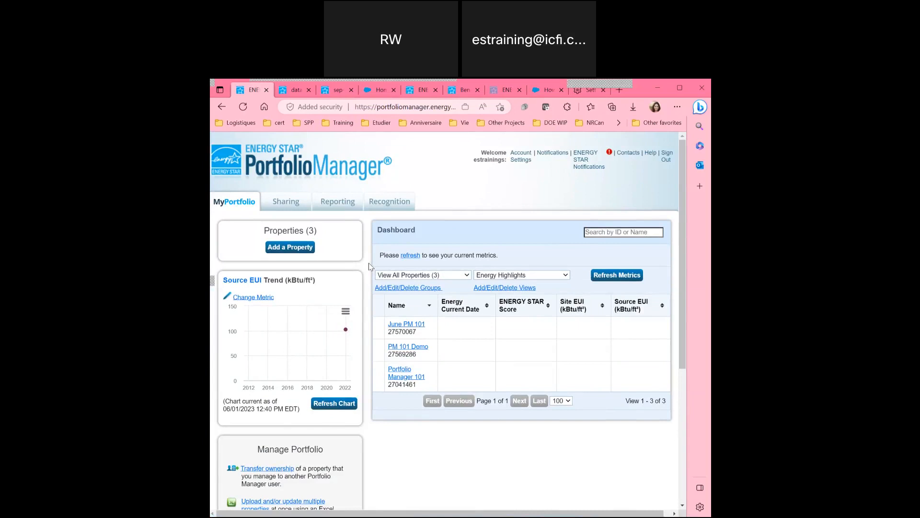
click(334, 404)
mouse_move(343, 334)
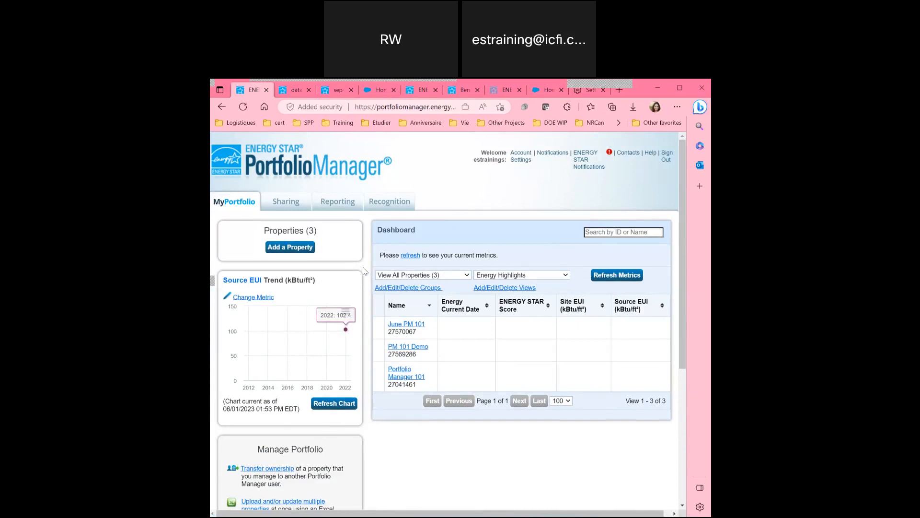
scroll(365, 270, down, 1)
scroll(364, 270, down, 5)
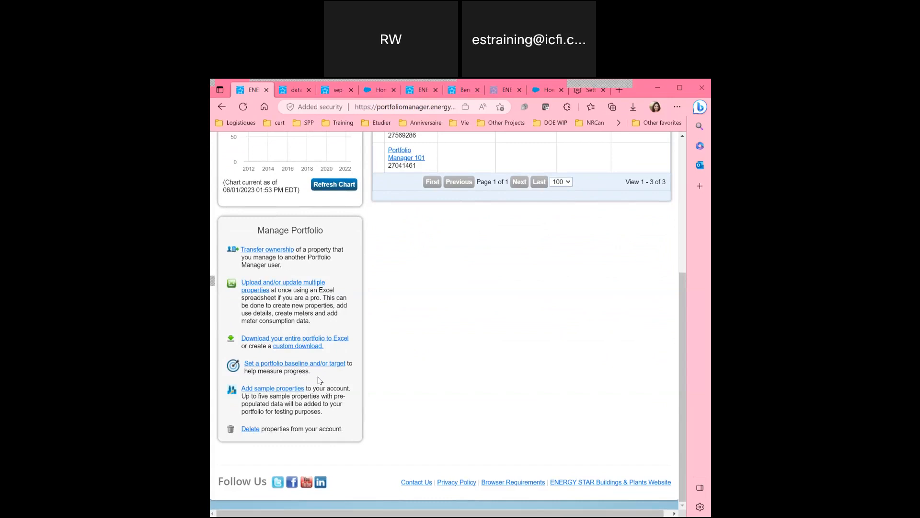
scroll(396, 300, up, 5)
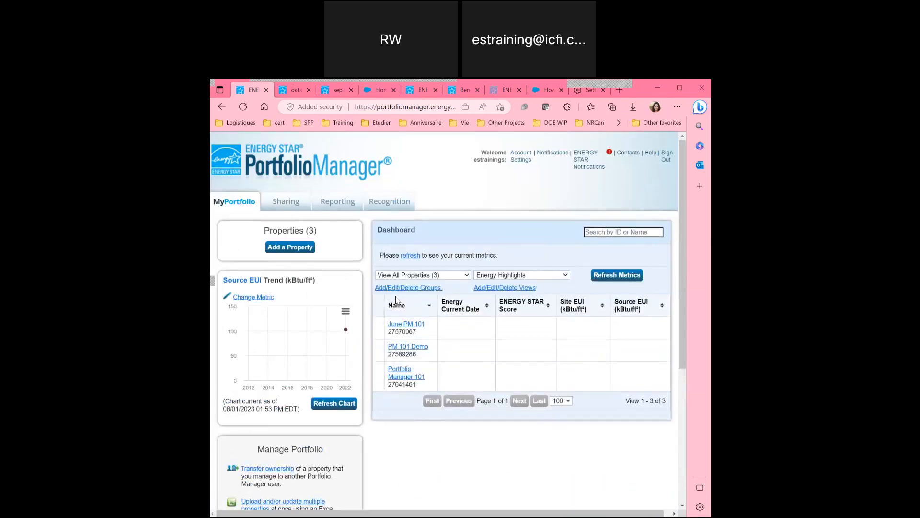
From Contacts, start a new connection and enter the contact's name as the search criterion.
click(627, 154)
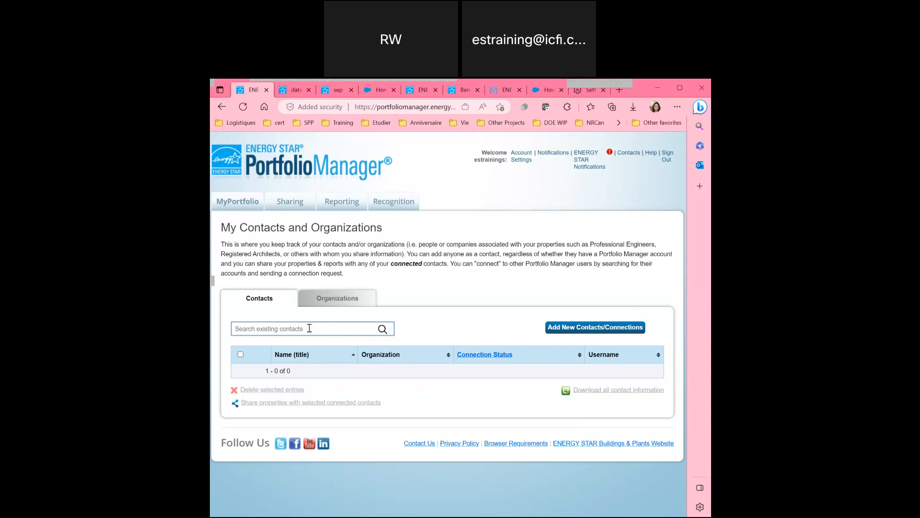
click(568, 330)
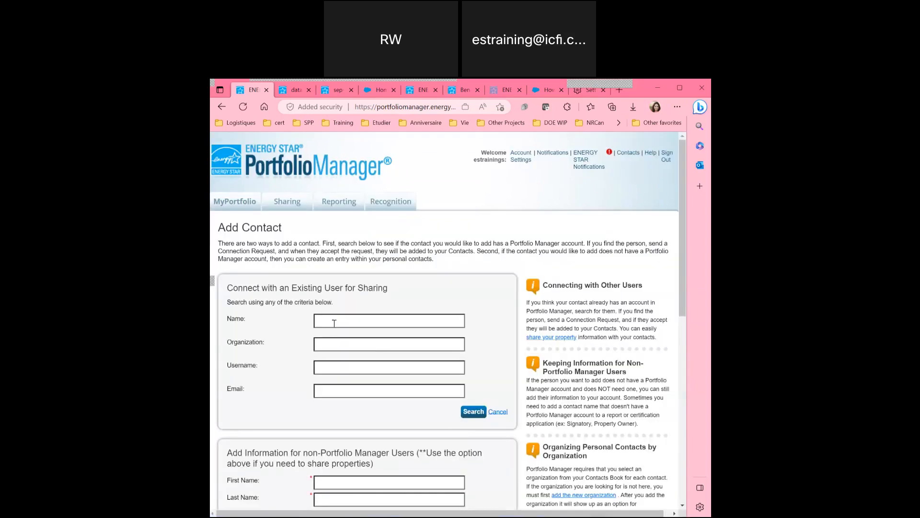
scroll(279, 324, down, 1)
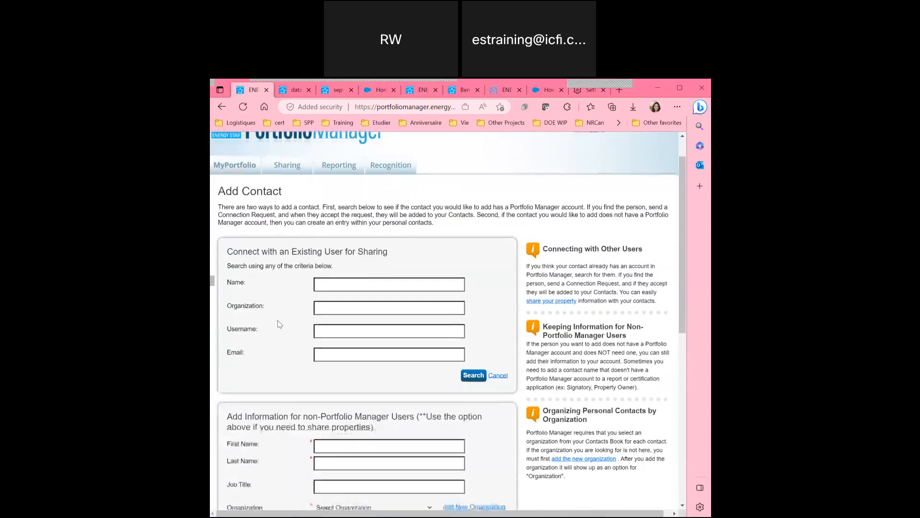
click(327, 279)
key(Tab)
Enter ICF as the organization and search for matching Portfolio Manager users.
text(ICF)
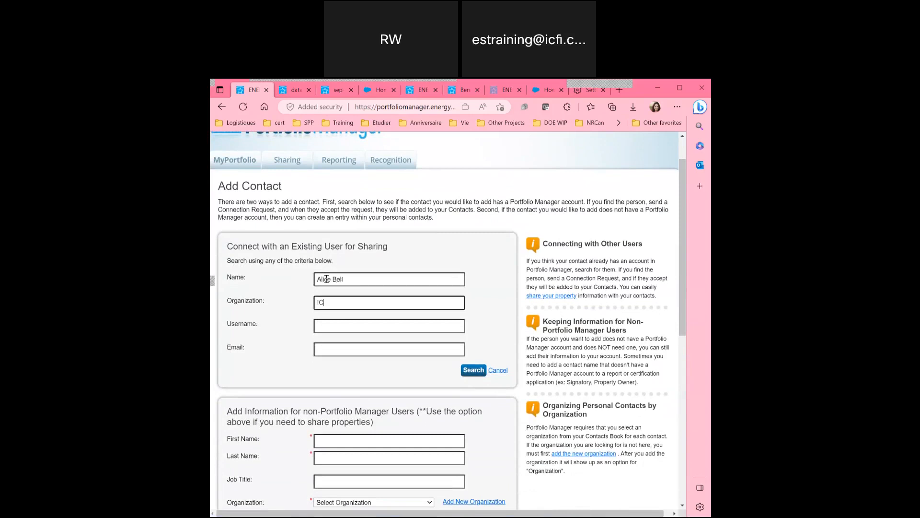
click(481, 371)
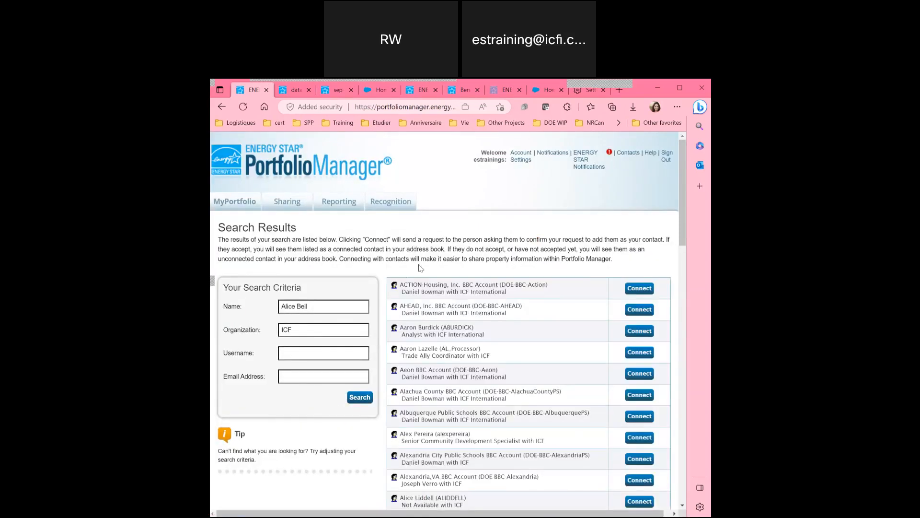
scroll(419, 268, down, 3)
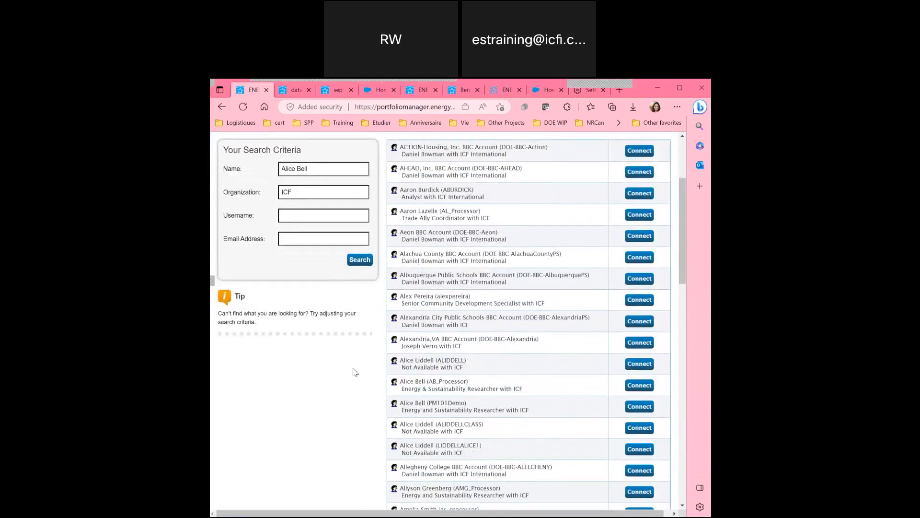
scroll(355, 372, down, 1)
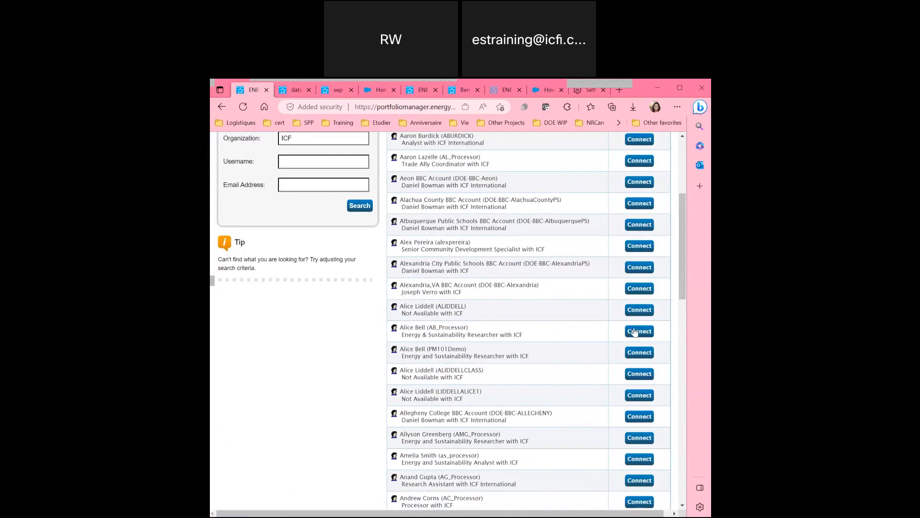
scroll(475, 341, up, 2)
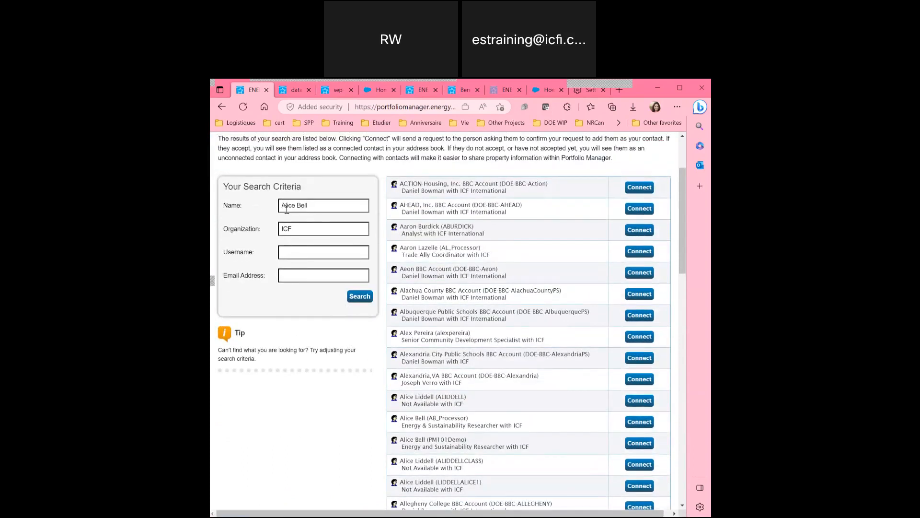
scroll(293, 300, down, 2)
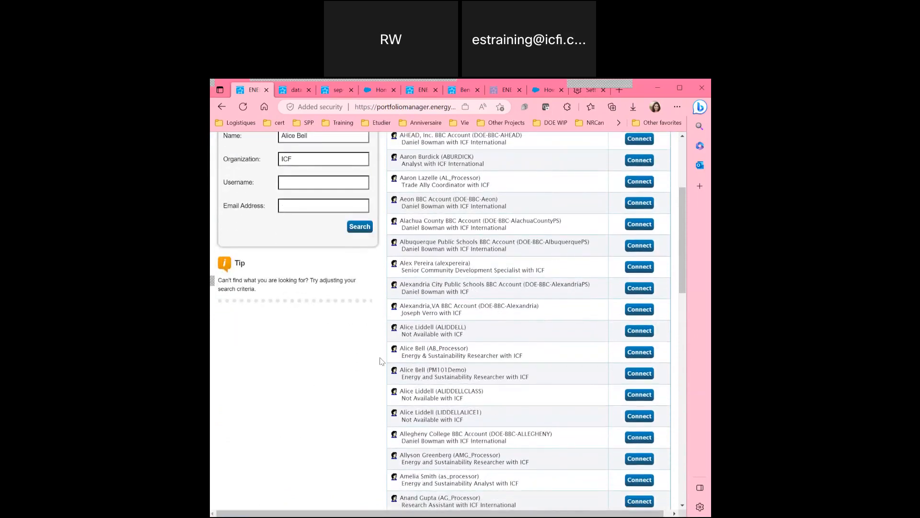
scroll(383, 331, up, 2)
scroll(350, 316, down, 1)
scroll(350, 317, down, 2)
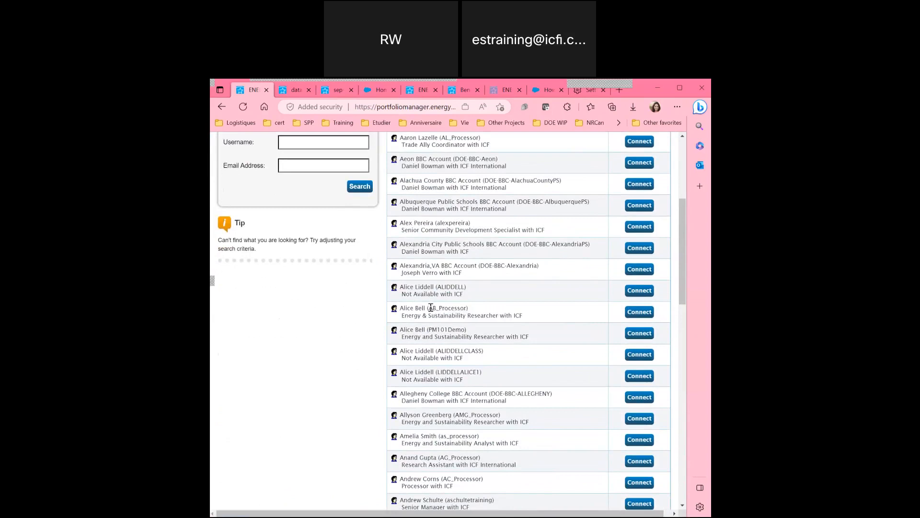
Send a connection request to the ICF researcher and confirm it shows Connection Pending in Contacts.
click(628, 315)
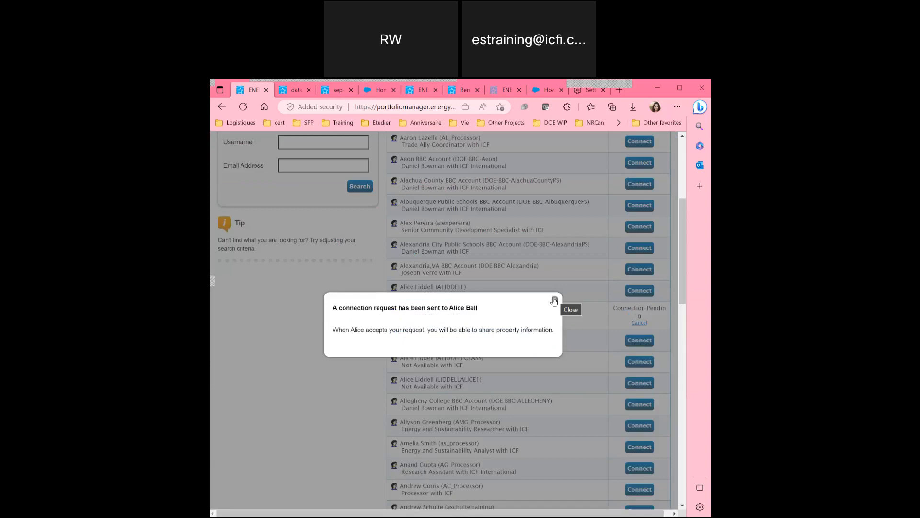
click(554, 301)
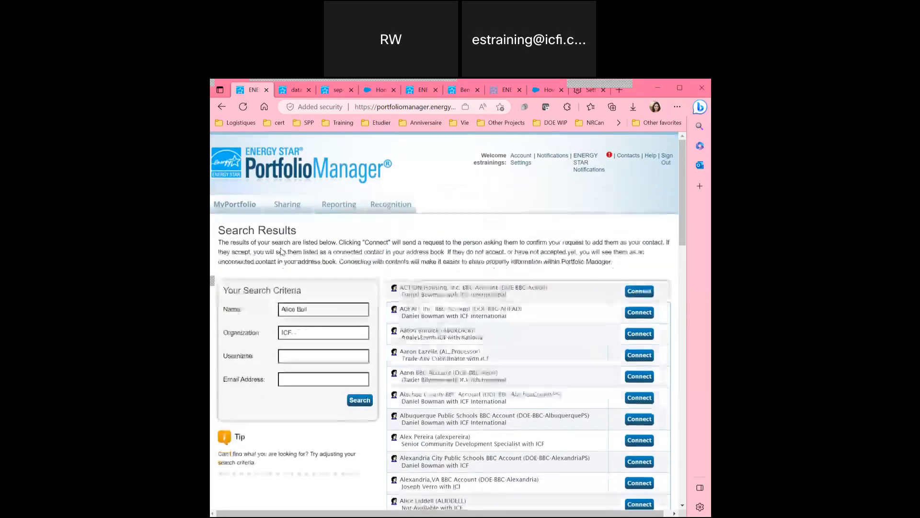
click(618, 151)
scroll(405, 306, down, 2)
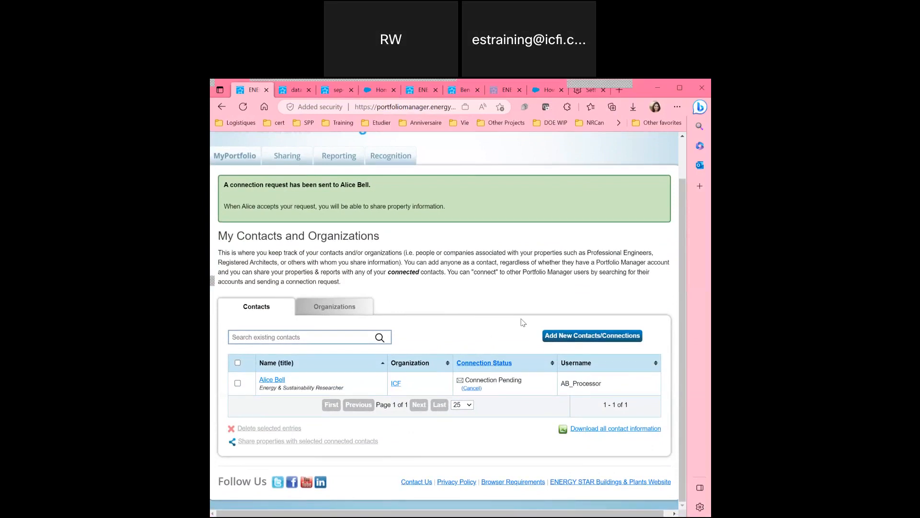
scroll(342, 236, up, 1)
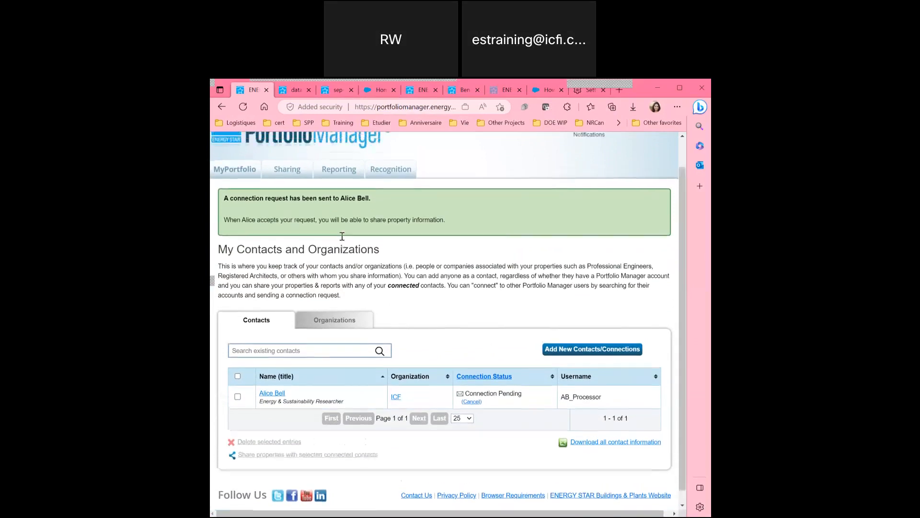
scroll(342, 235, up, 1)
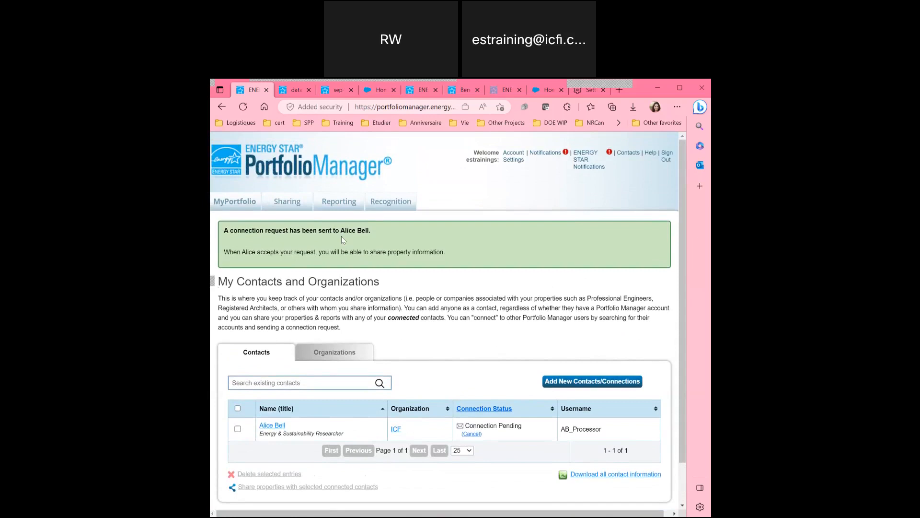